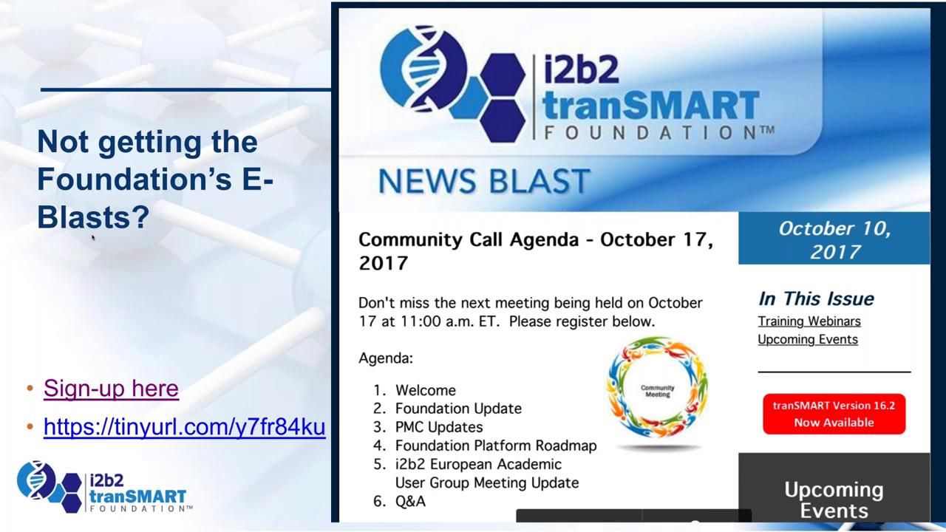
- Advance the slideshow to the 'Not following the Foundation on Social media?' slide
key("Right")
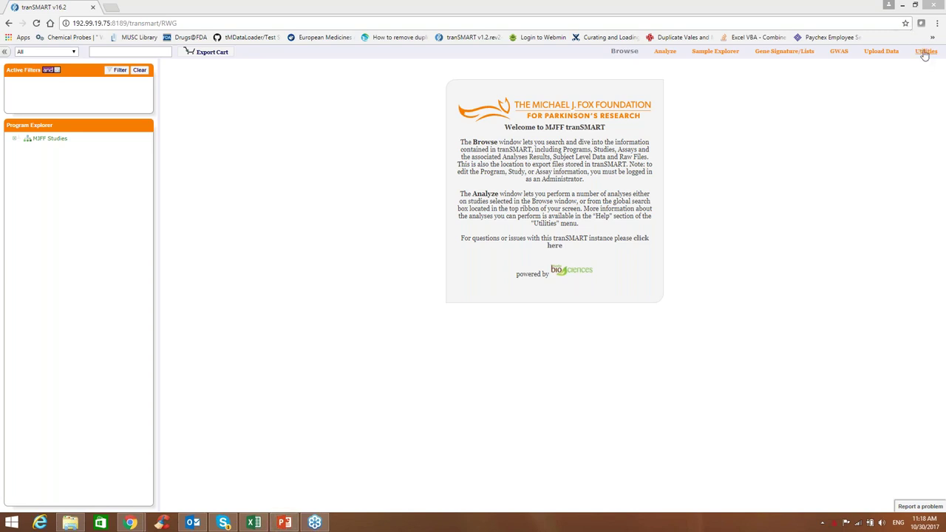
- Bring the Chrome window with tranSMART's Browse welcome page to the front
left_click(926, 51)
- Expand MJFF Studies, look through BioFIND's study documents, then open the PPMI study in Analyze
left_click(15, 140)
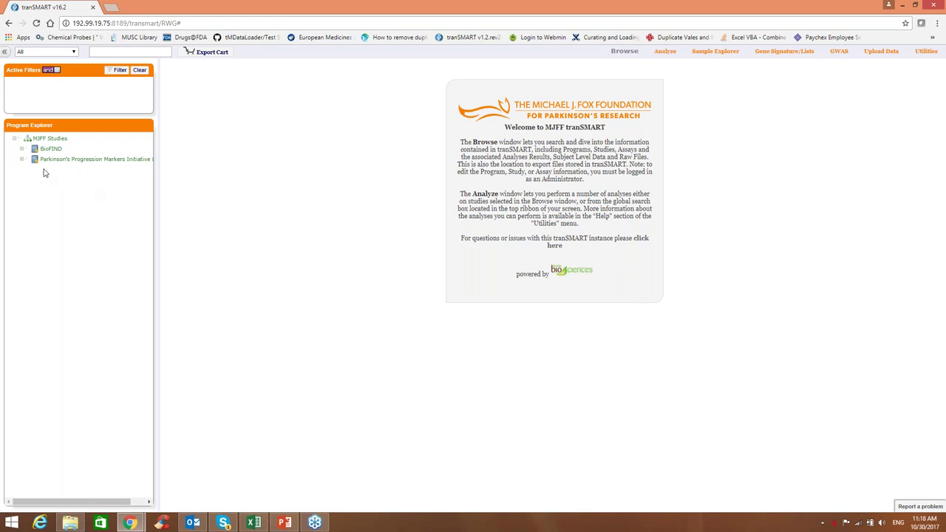
left_click(50, 149)
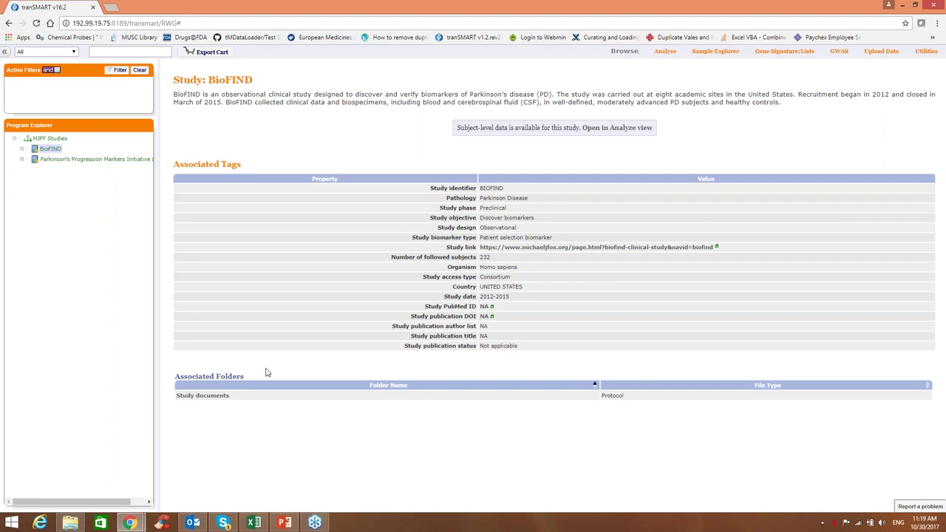
left_click(201, 396)
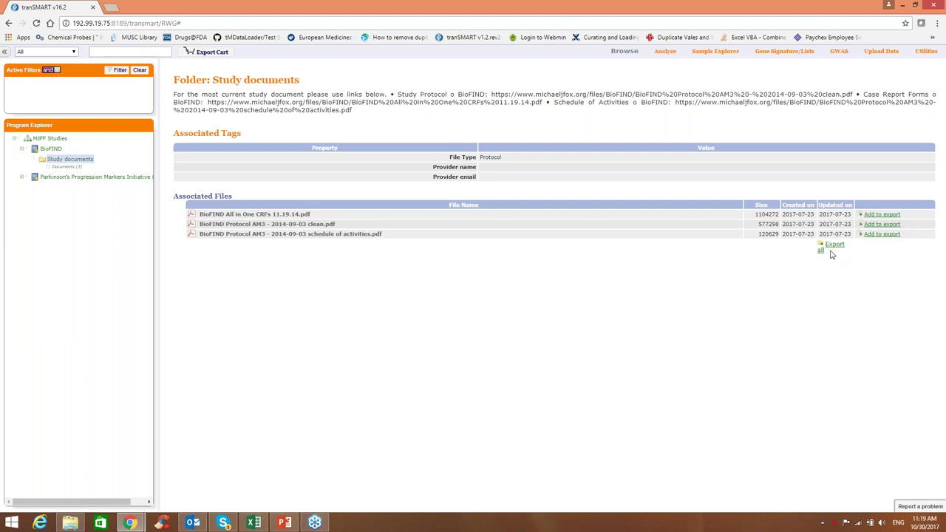
left_click(82, 182)
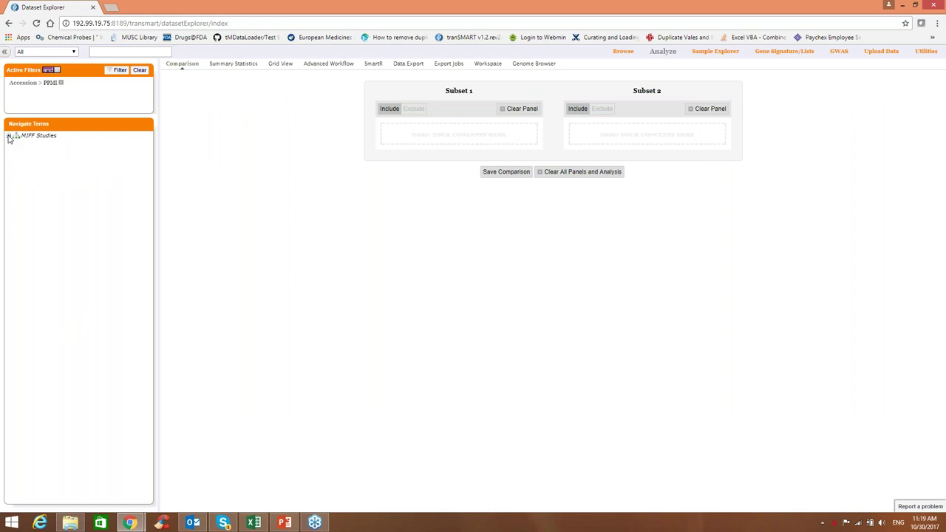
- Remove the Accession > PPMI filter and return to the Browse welcome page
left_click(9, 137)
left_click(140, 70)
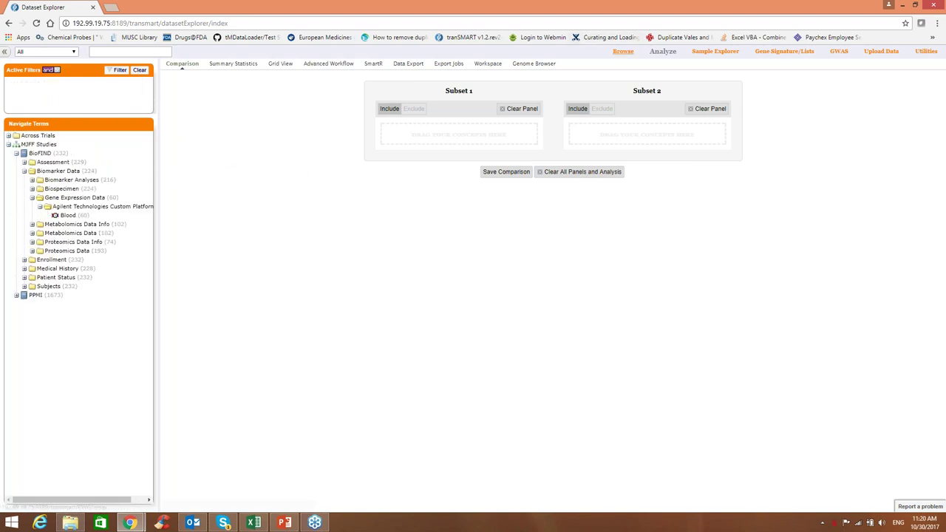
left_click(623, 51)
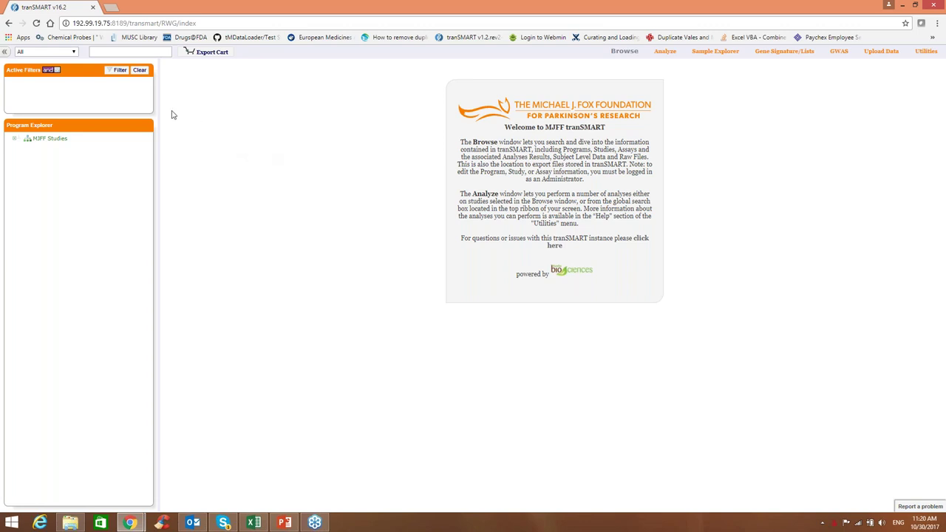
left_click(74, 53)
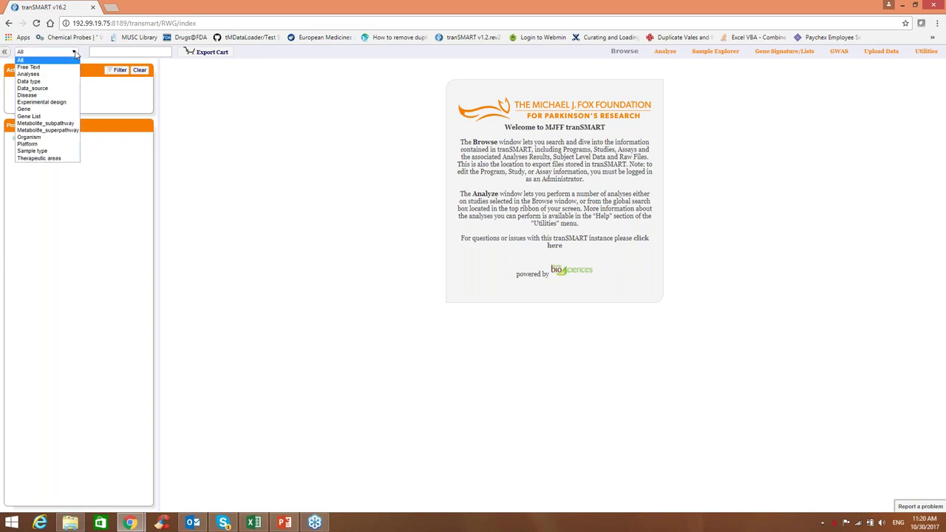
left_click(115, 72)
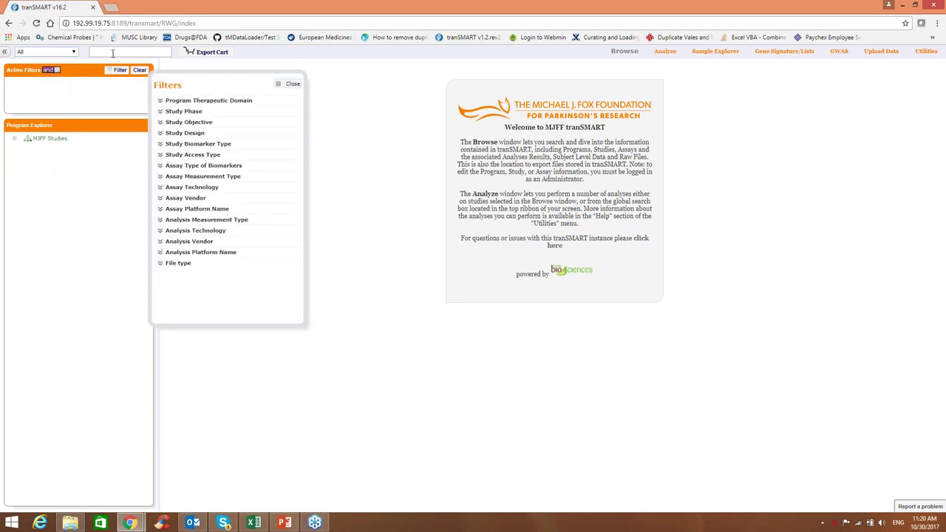
left_click(112, 53)
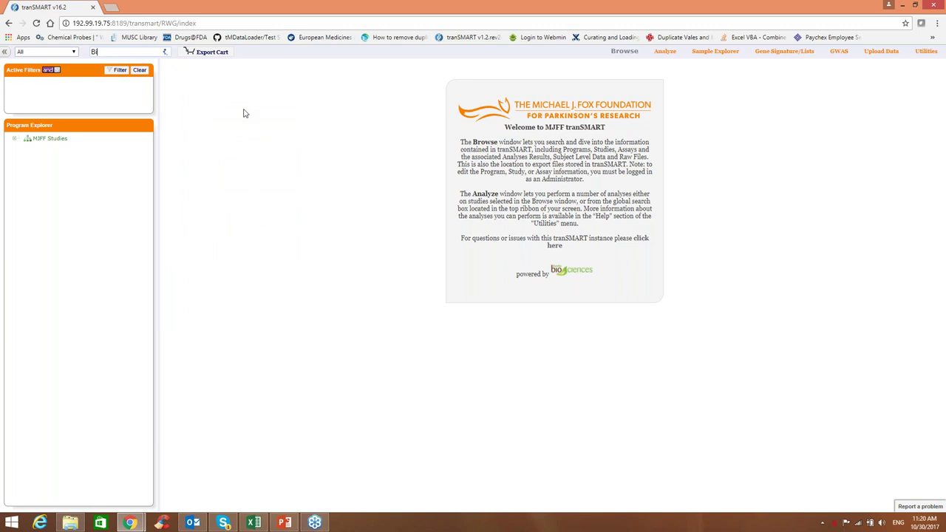
type("Biomarker")
key("Return")
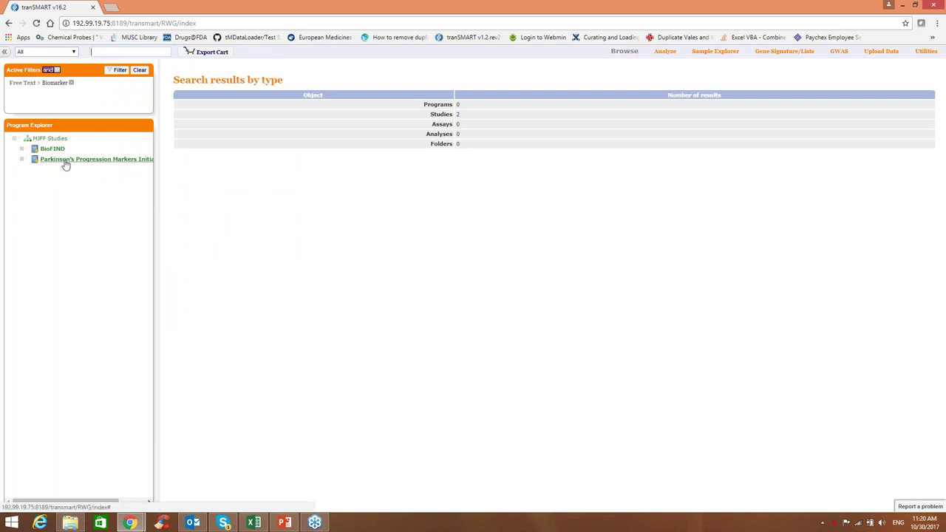
left_click(105, 48)
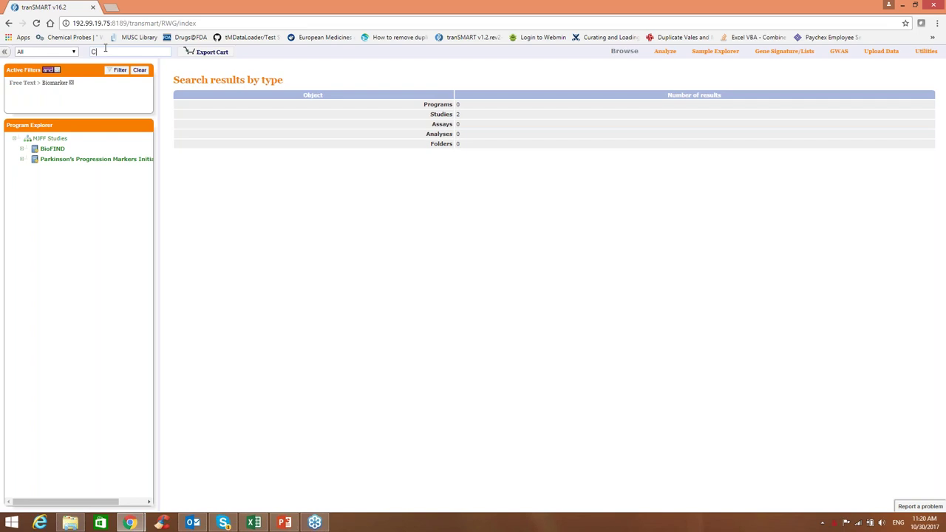
type("Clinical")
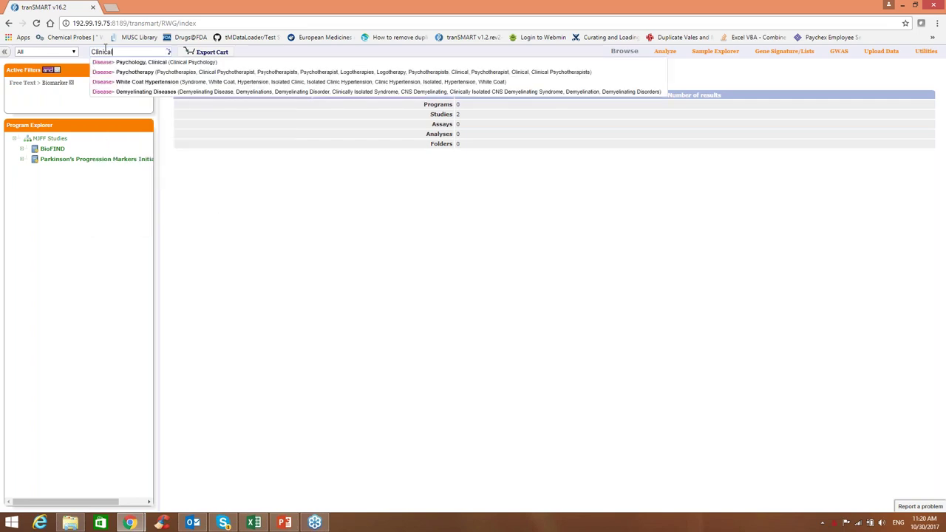
type(" Assessments")
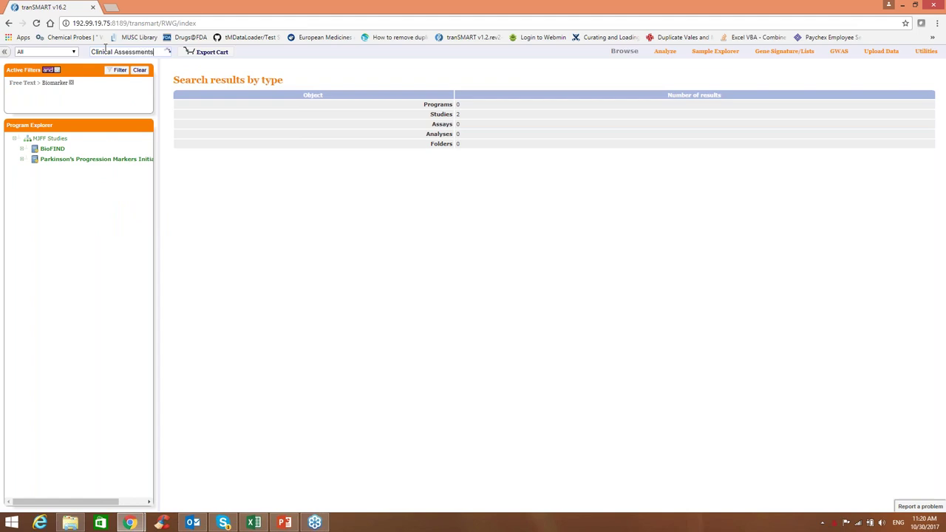
key("Return")
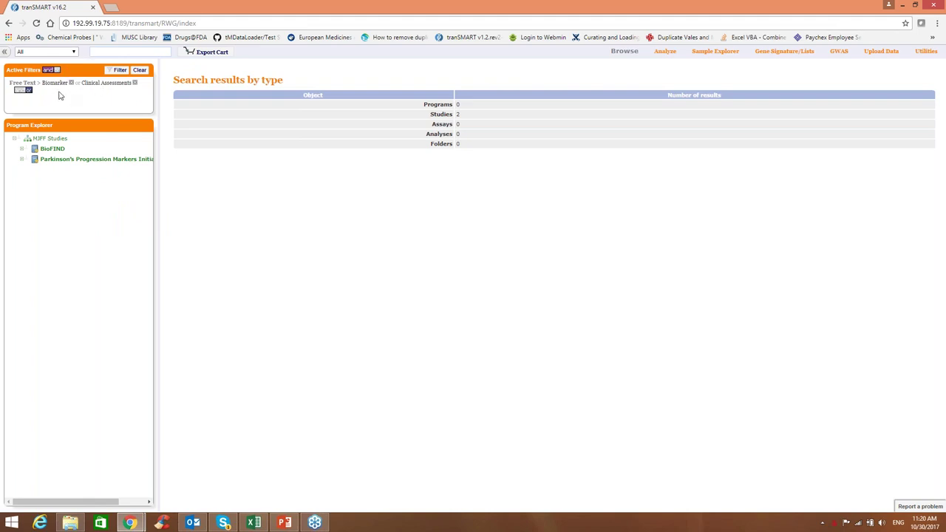
left_click(71, 83)
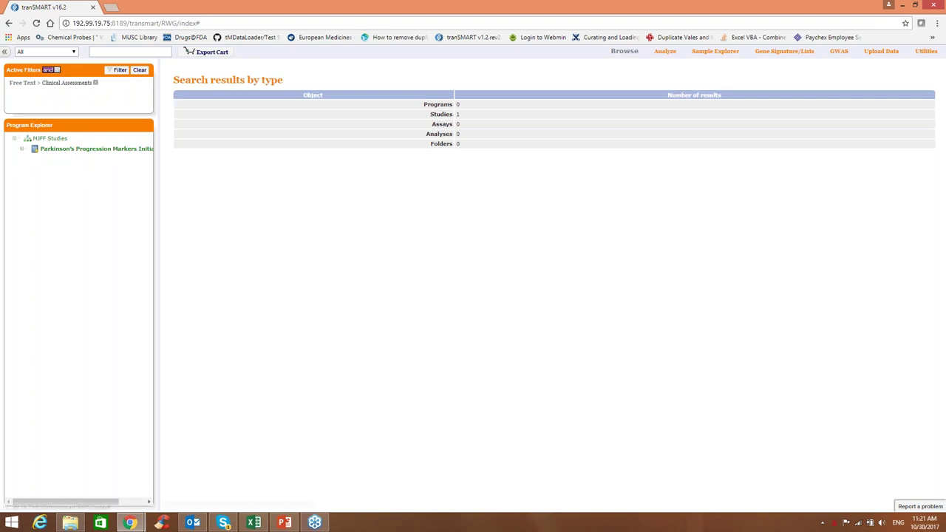
left_click(139, 71)
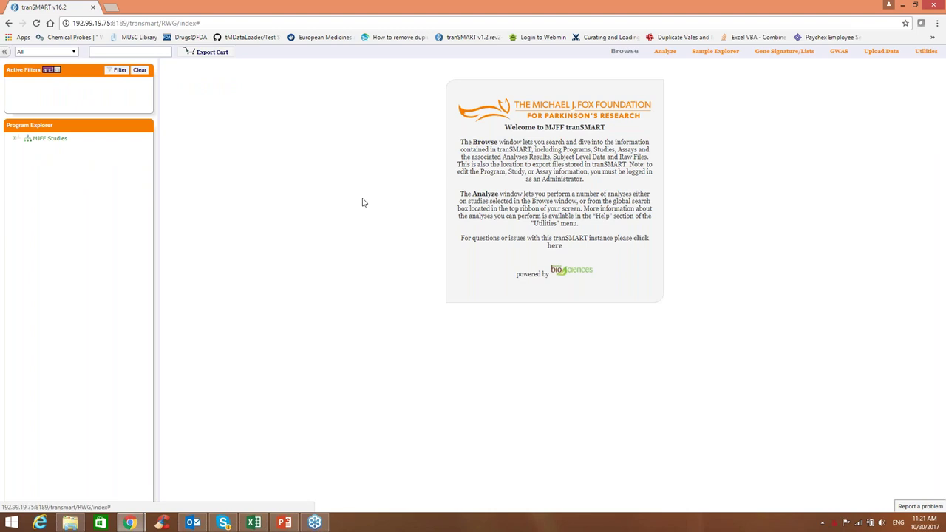
- Open the Analyze tab and clear all panels so Subset 1 and Subset 2 are empty
left_click(665, 52)
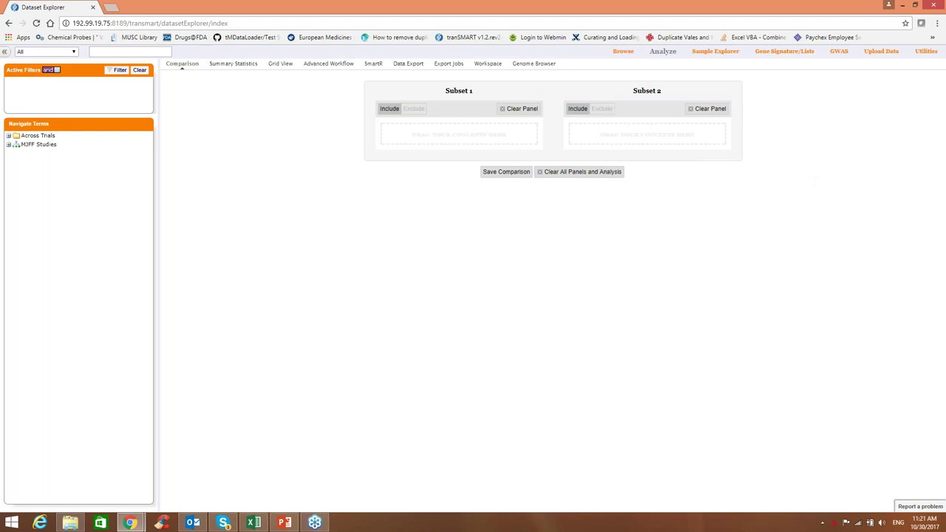
key("alt+Tab")
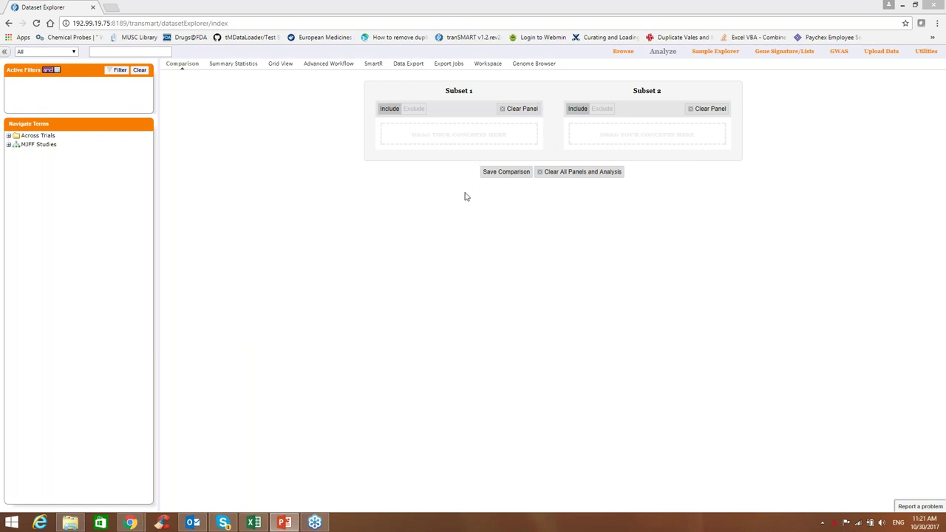
left_click(582, 176)
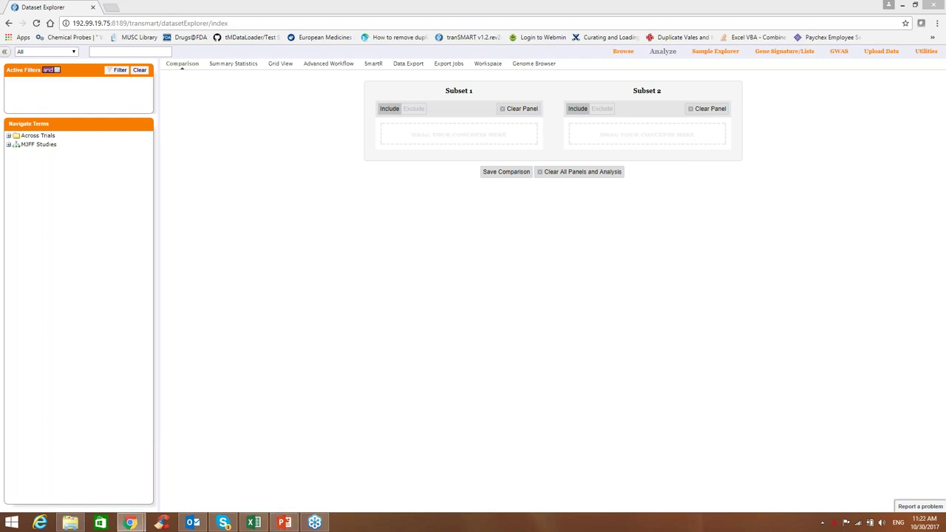
- Expand MJFF Studies and the BioFIND and PPMI study folders in Navigate Terms
left_click(9, 144)
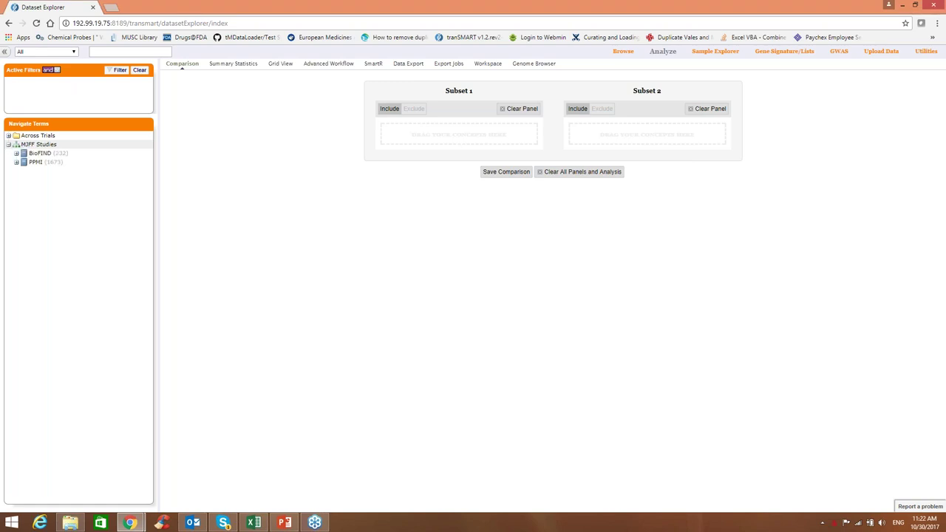
left_click(17, 153)
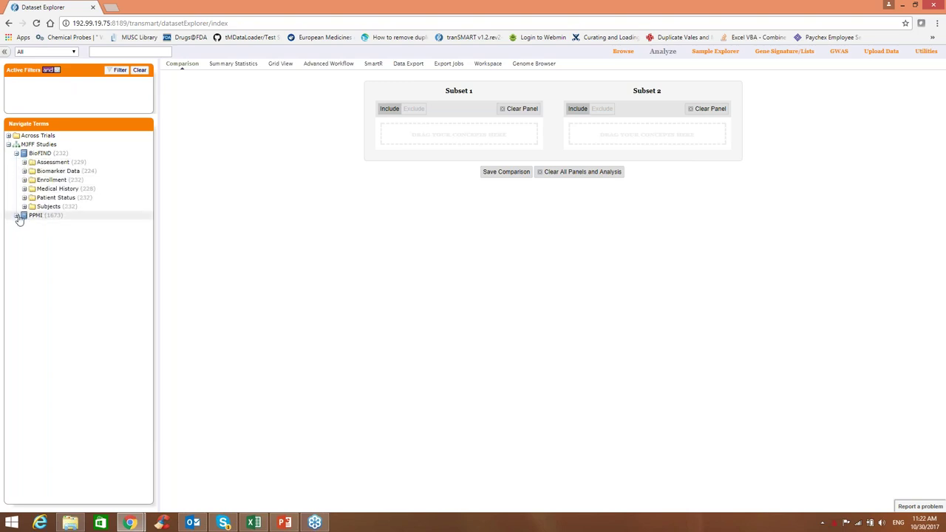
left_click(17, 216)
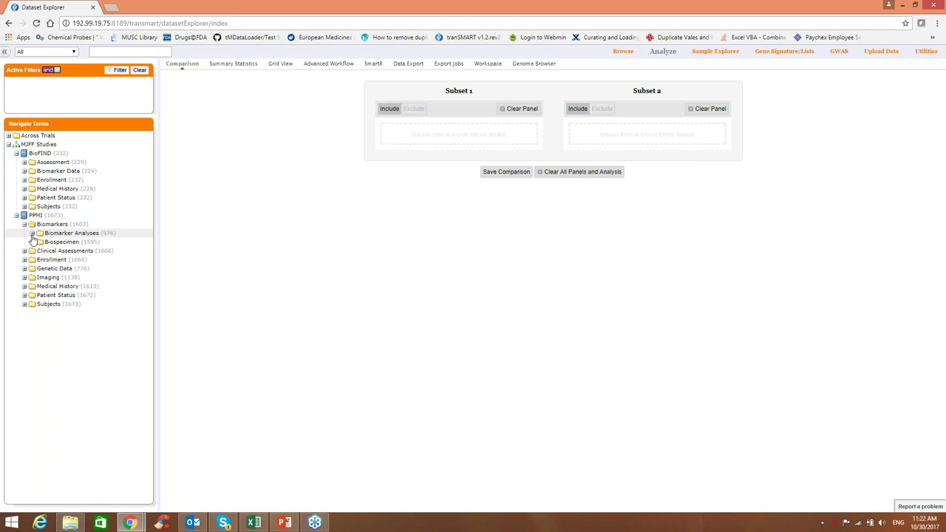
- Glance at Biomarker Analyses, then expand PPMI's Clinical Assessments with Motor and Non-Motor Assessments
left_click(32, 233)
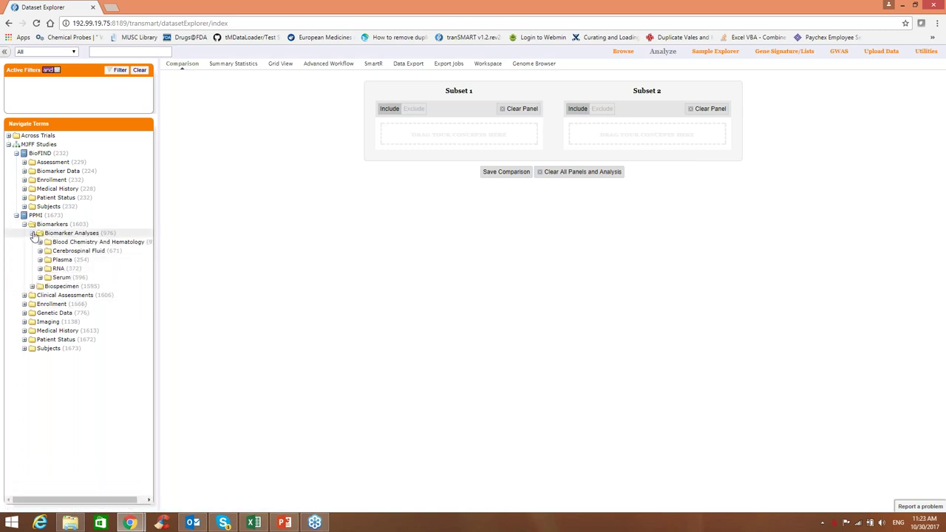
left_click(32, 234)
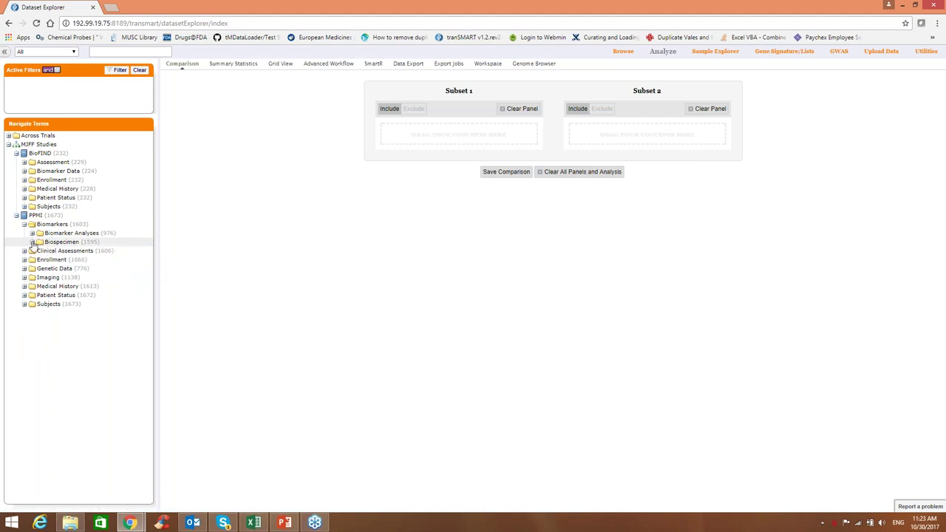
left_click(33, 242)
left_click(25, 252)
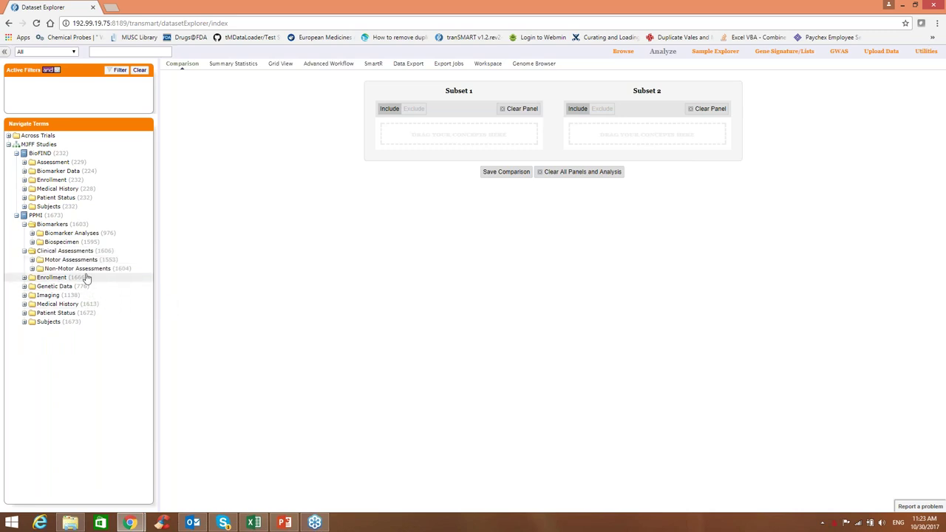
left_click(33, 261)
left_click(33, 331)
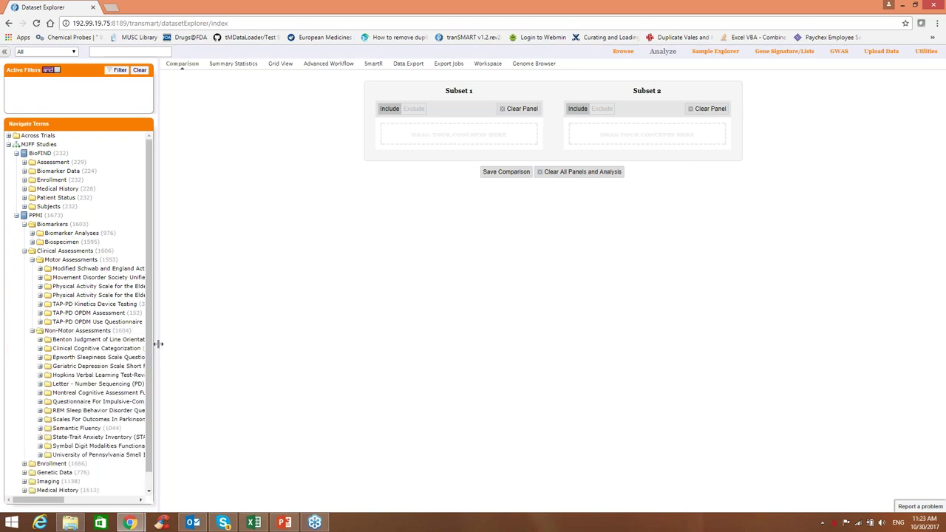
- Widen the concept tree and collapse Motor, Non-Motor, Clinical Assessments and Biomarkers folders
left_click_drag(158, 344, 260, 343)
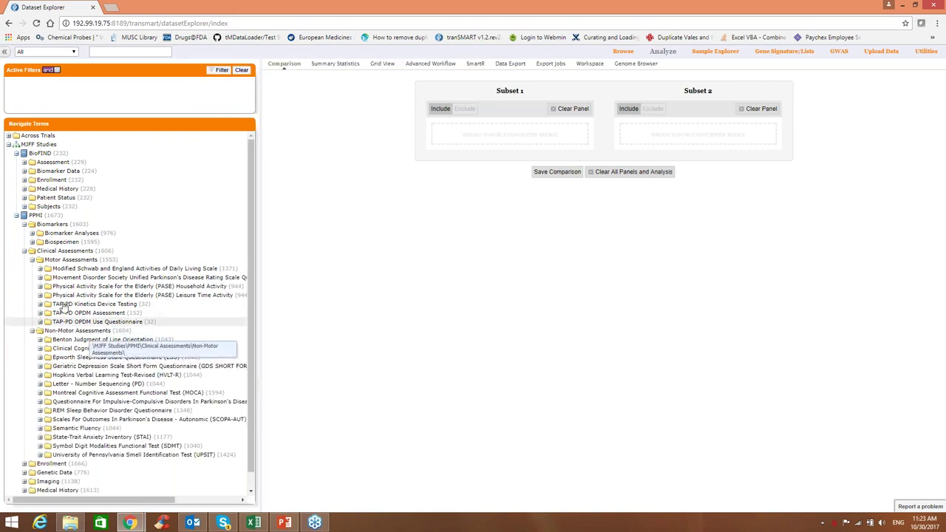
left_click(32, 261)
left_click(32, 268)
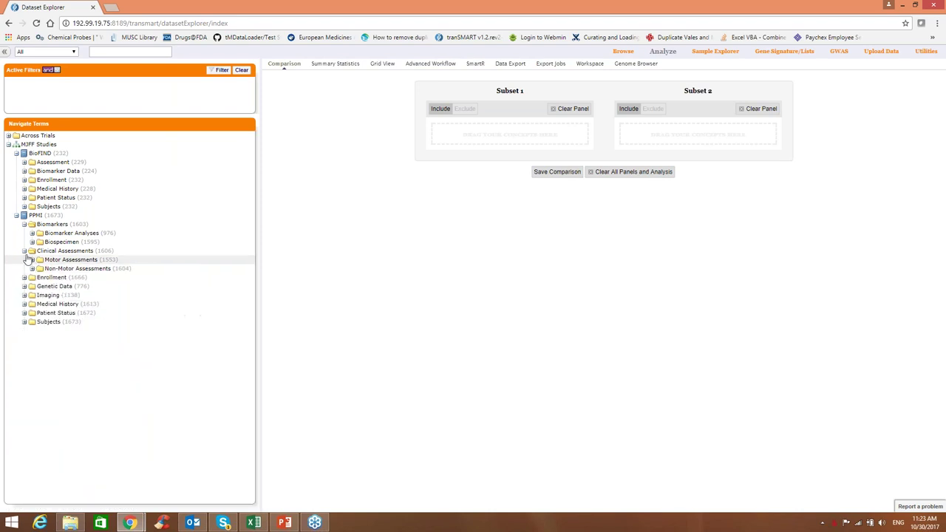
left_click(24, 251)
left_click(25, 223)
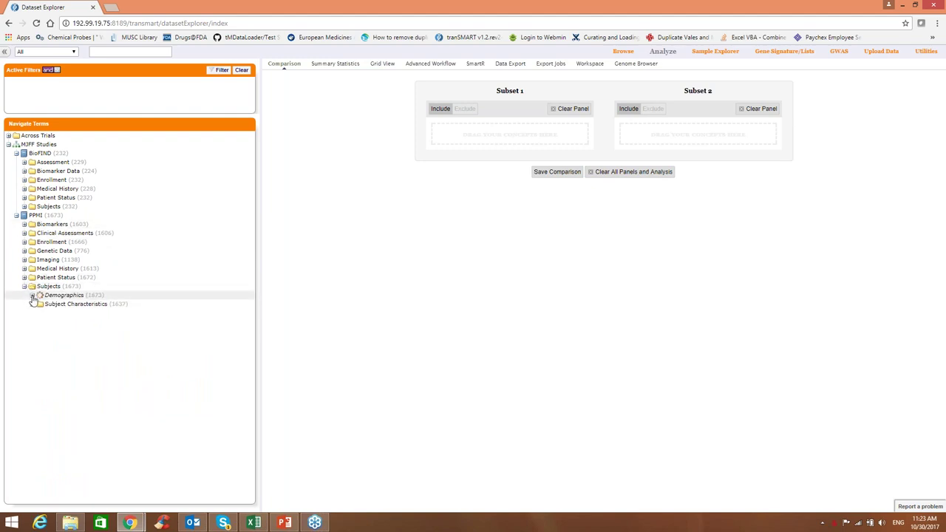
- Inspect Subject Characteristics, then collapse it, Demographics and the PPMI Subjects folder
left_click(33, 348)
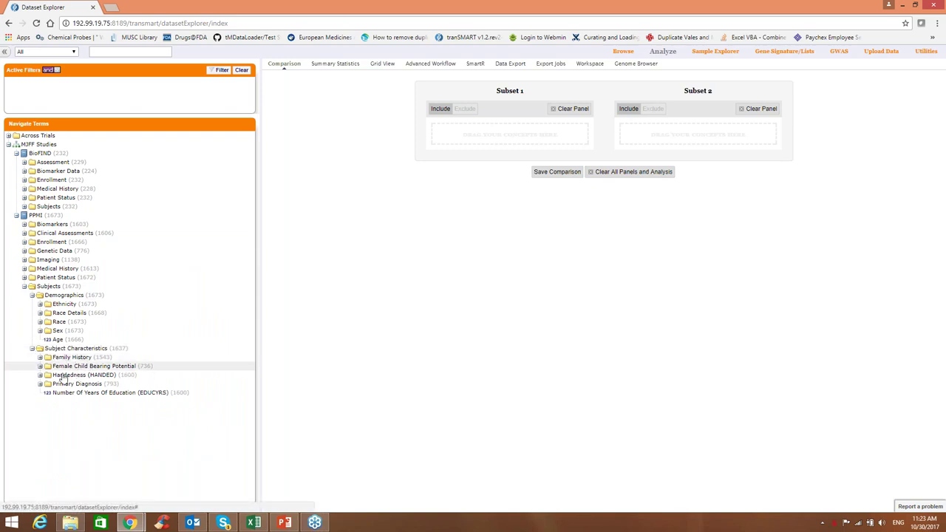
left_click(33, 348)
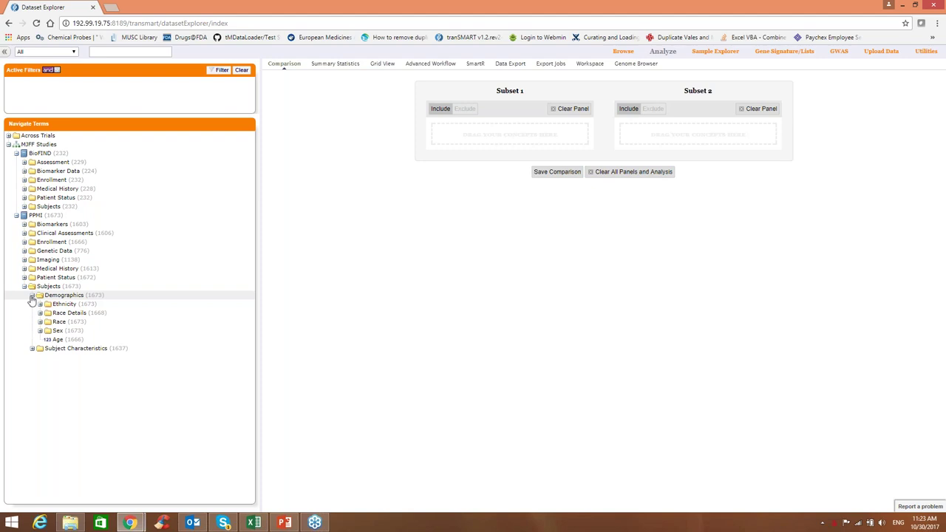
left_click(33, 295)
left_click(24, 286)
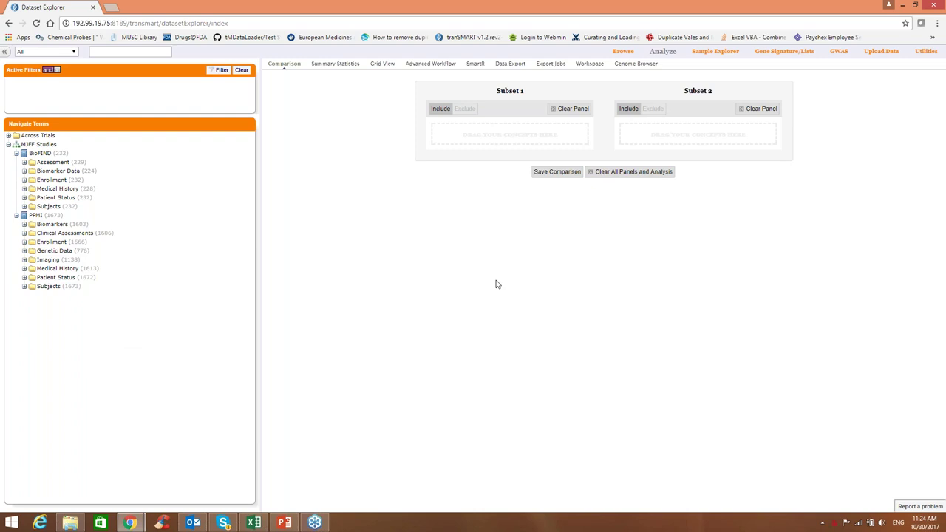
- Drag the whole PPMI study node into Subset 1's drop zone
key("alt+Tab")
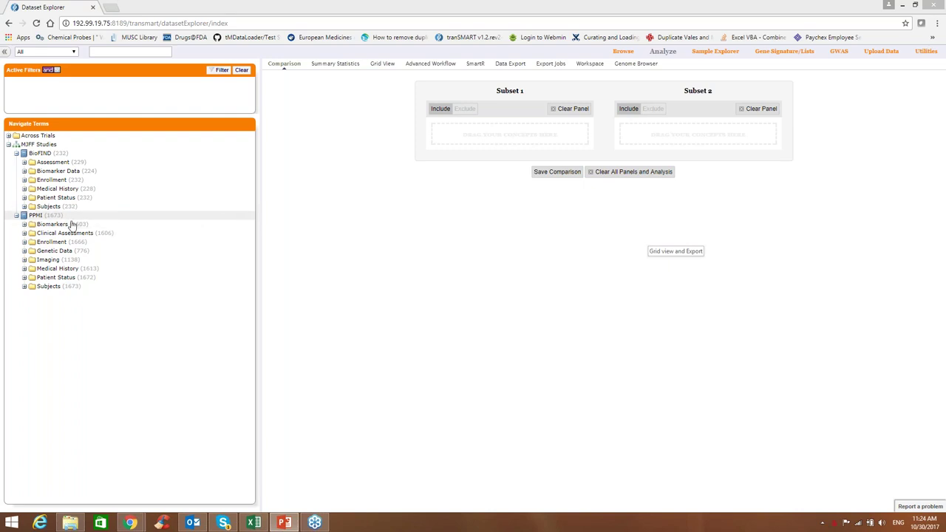
left_click_drag(42, 218, 447, 132)
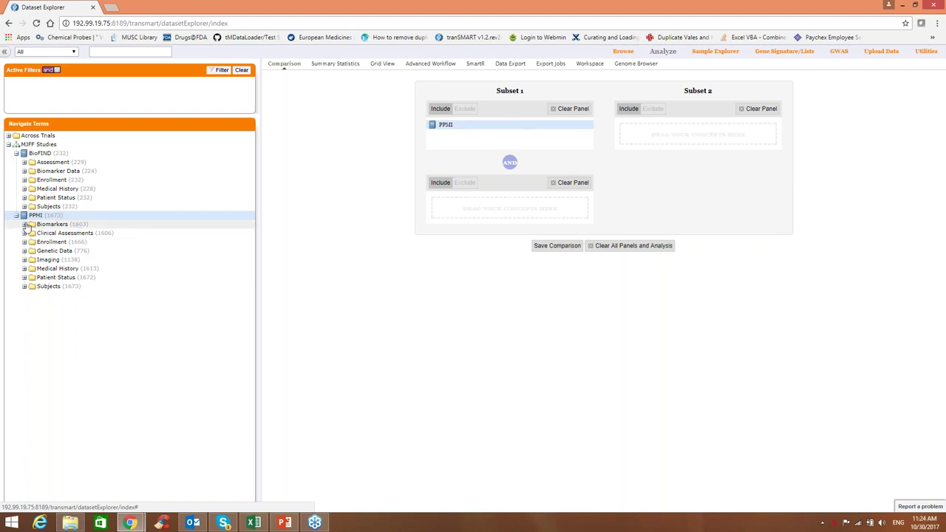
- Clear Subset 1's panel to remove the PPMI concept
left_click(552, 111)
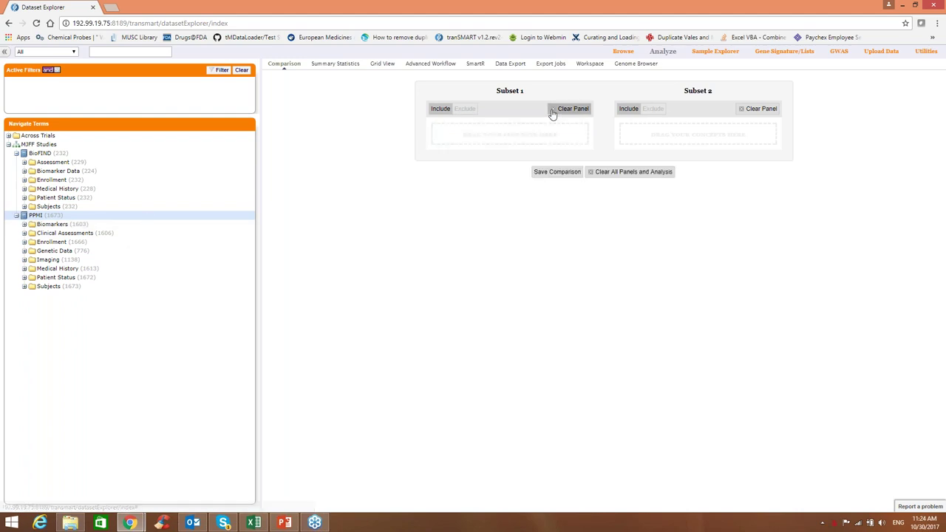
- Drag the PPMI MSEADLG Baseline concept from Clinical Assessments > Motor Assessments into Subset 1
left_click(24, 234)
left_click(31, 241)
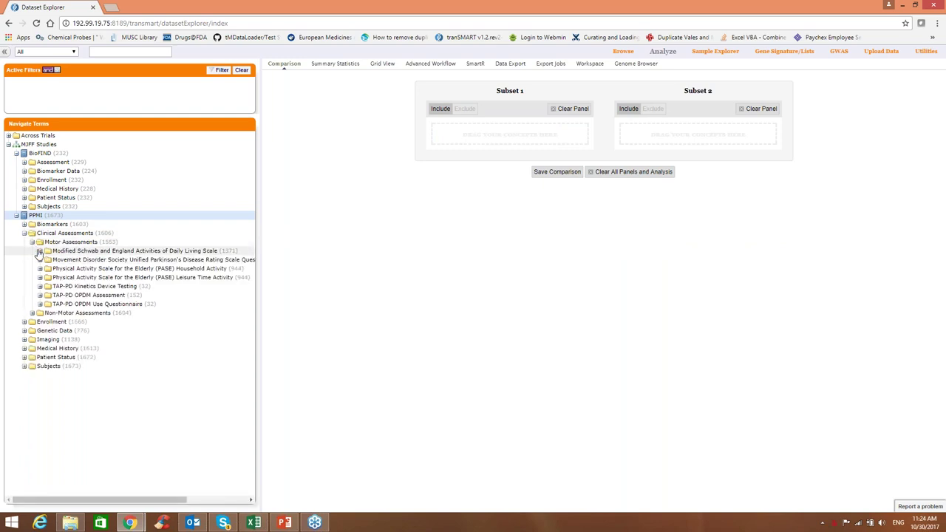
left_click(39, 253)
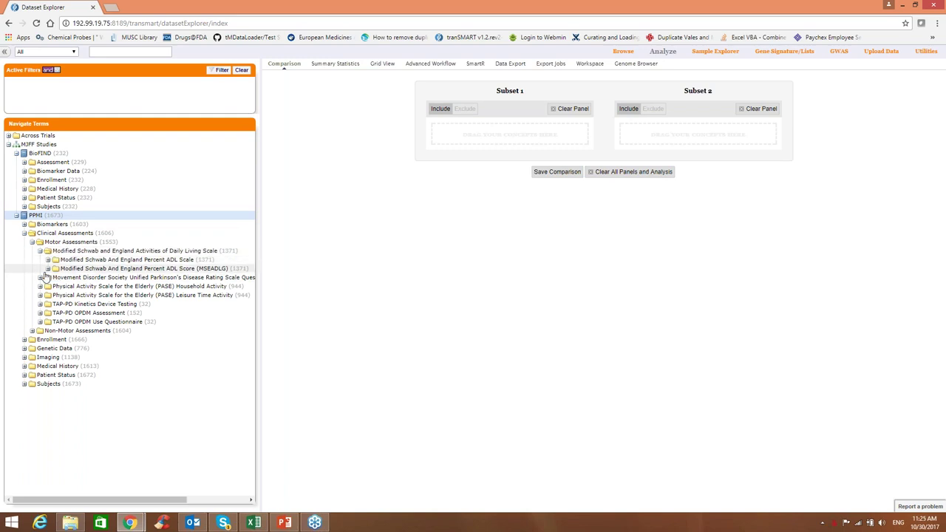
left_click(48, 268)
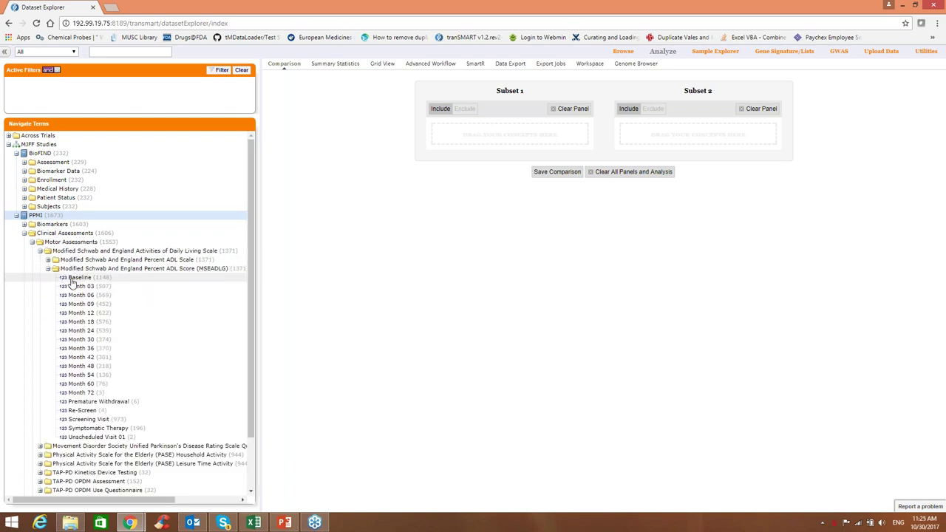
left_click_drag(76, 278, 468, 127)
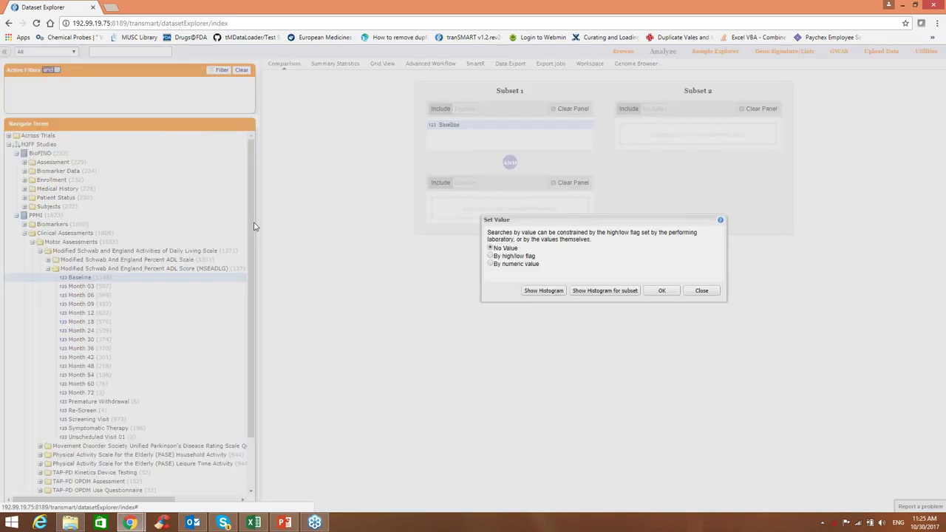
- Limit the Baseline concept by numeric value to LESS THAN 60
left_click(491, 264)
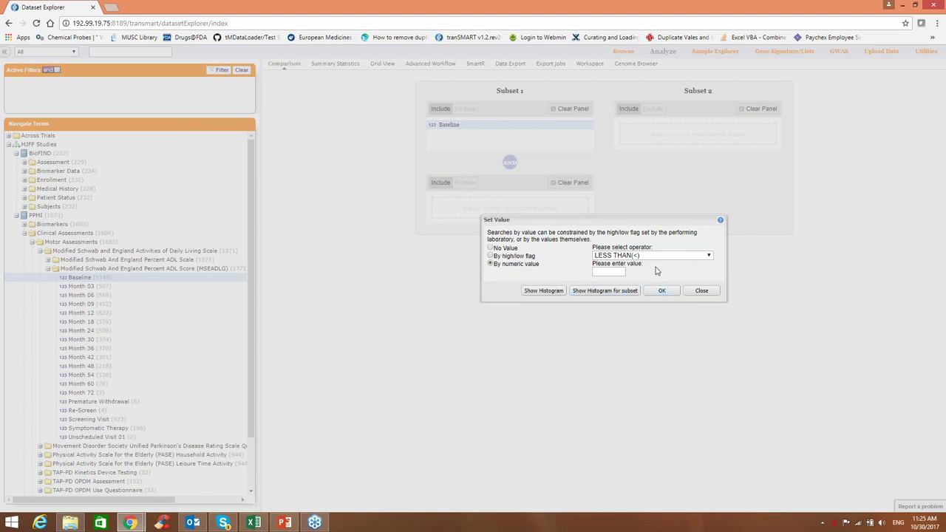
left_click(710, 256)
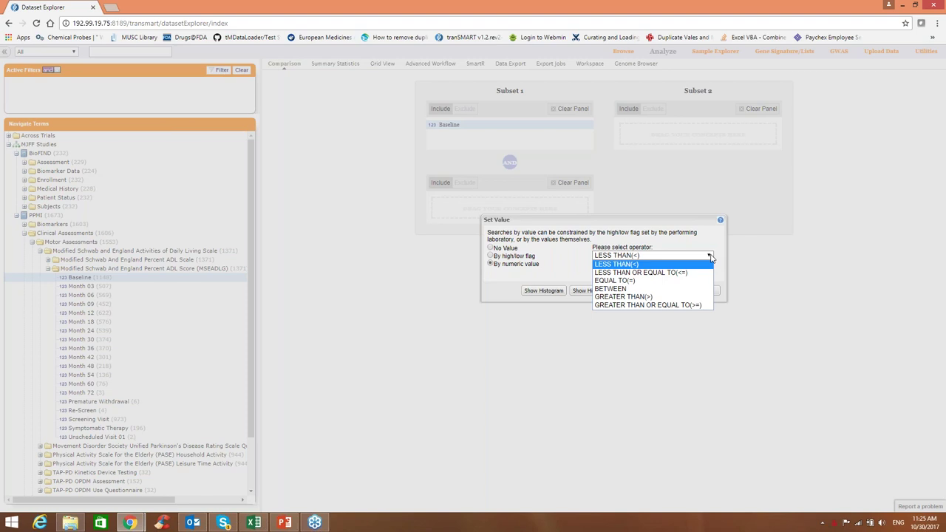
left_click(710, 257)
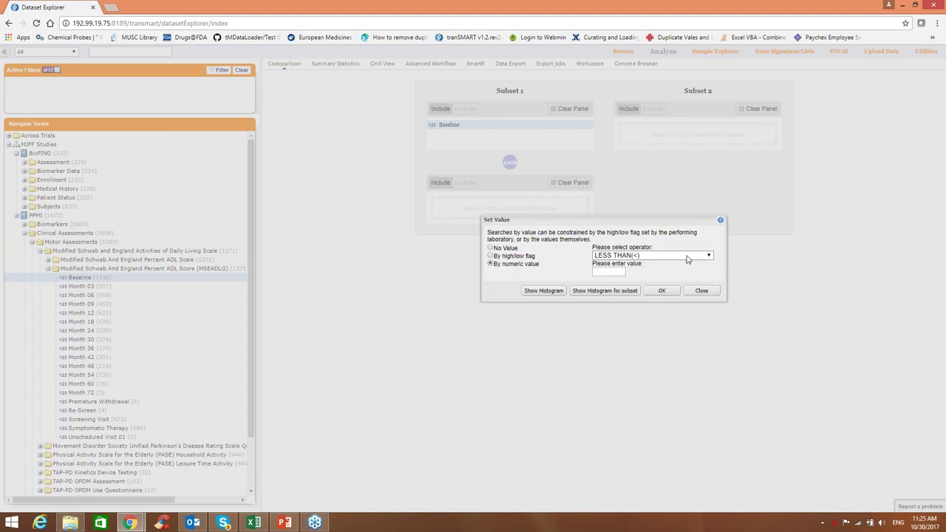
left_click(543, 292)
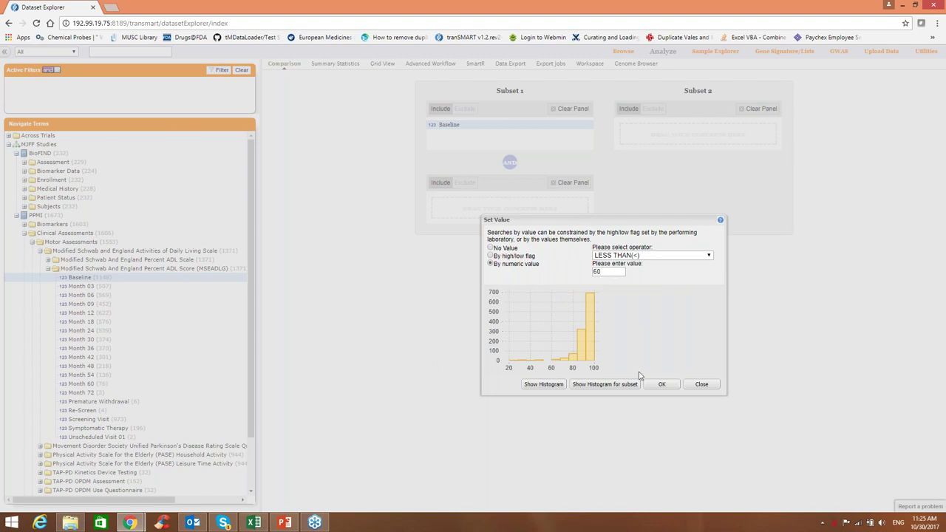
left_click(655, 386)
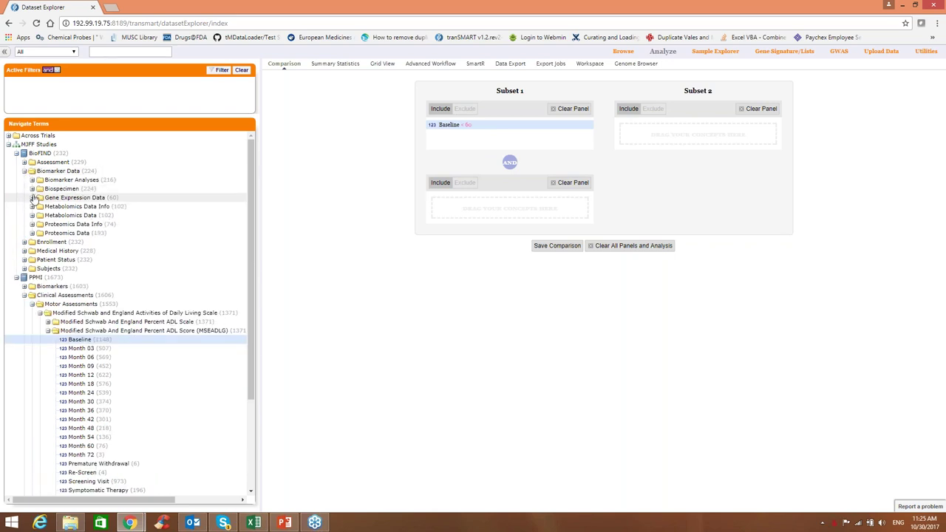
- Add BioFIND Blood expression to Subset 1, filtered to SNCA log intensity 8.929–10.051 with 15 bins
left_click(32, 197)
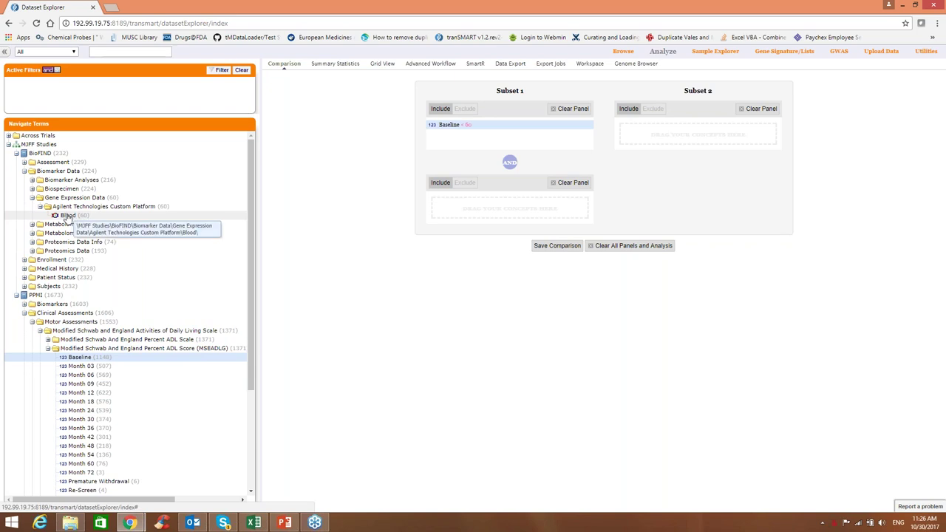
left_click_drag(74, 219, 473, 215)
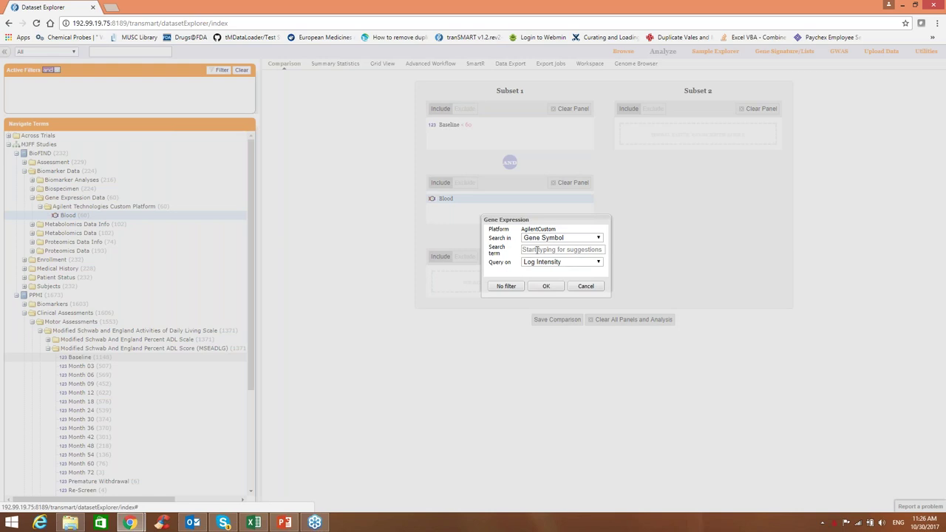
left_click(537, 250)
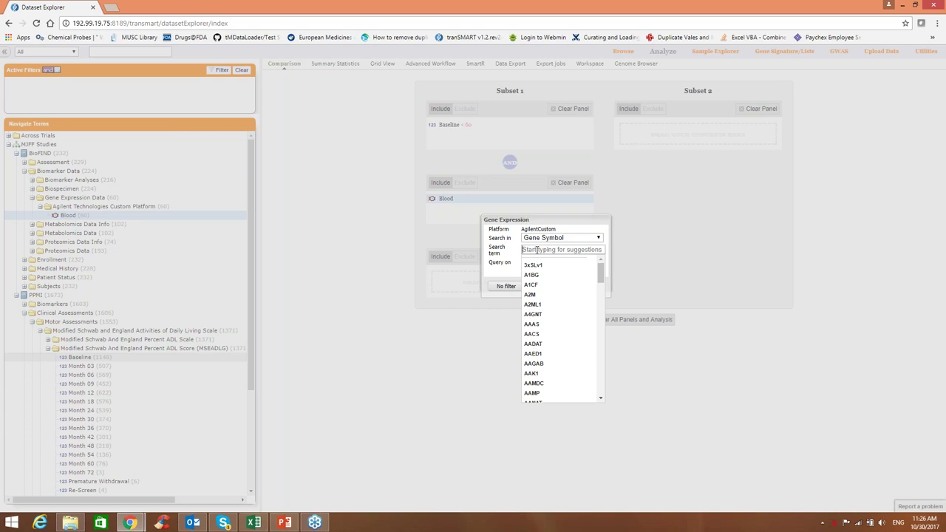
type("SNC")
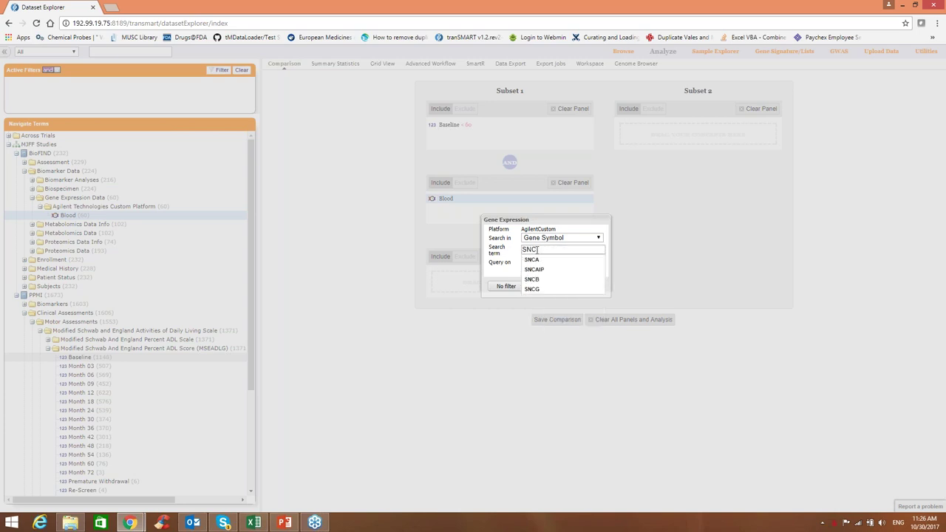
type("A")
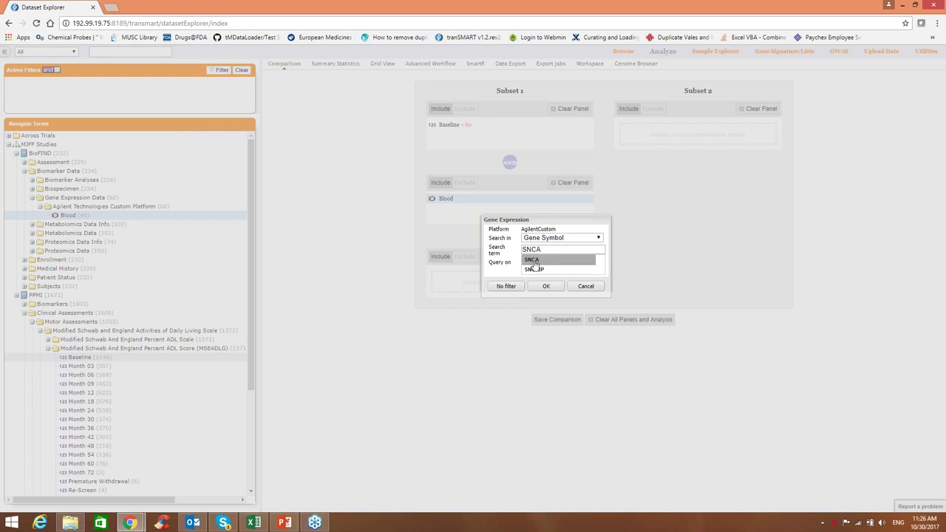
left_click(533, 261)
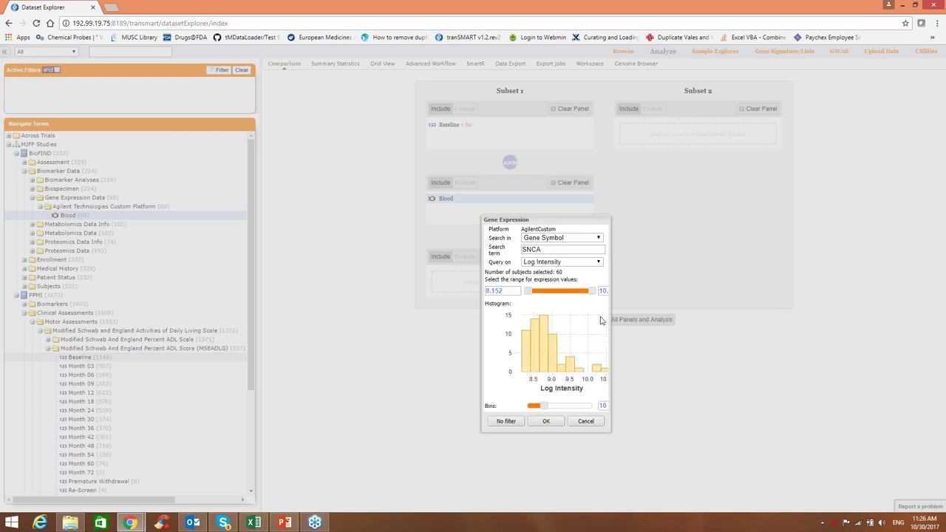
left_click_drag(611, 432, 798, 478)
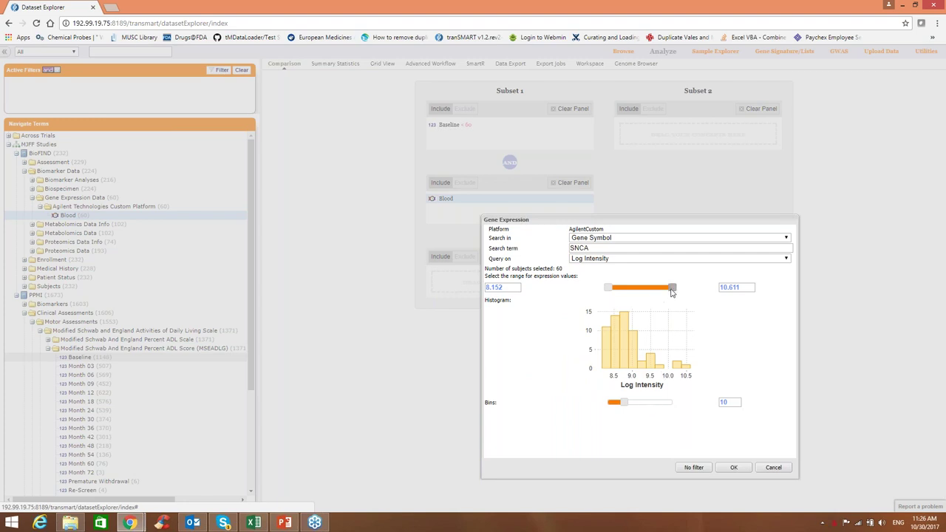
left_click_drag(672, 290, 628, 290)
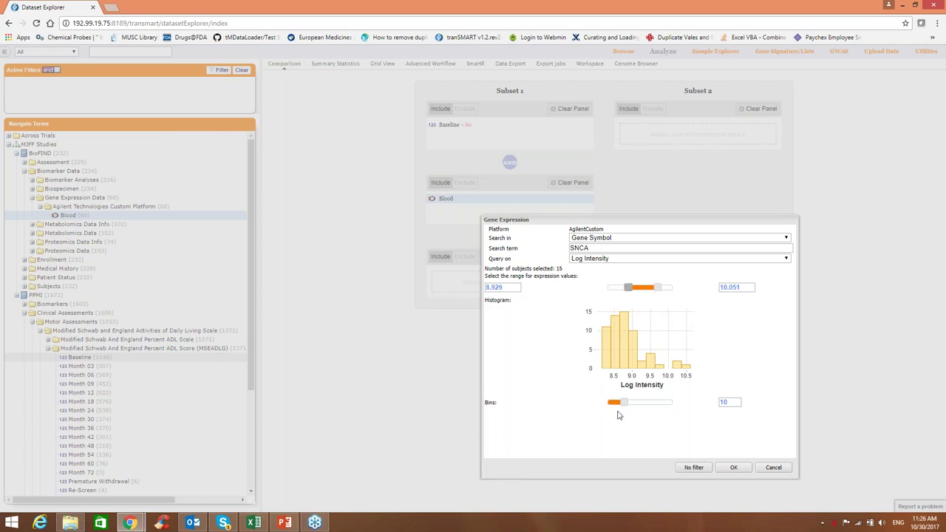
left_click_drag(623, 403, 640, 403)
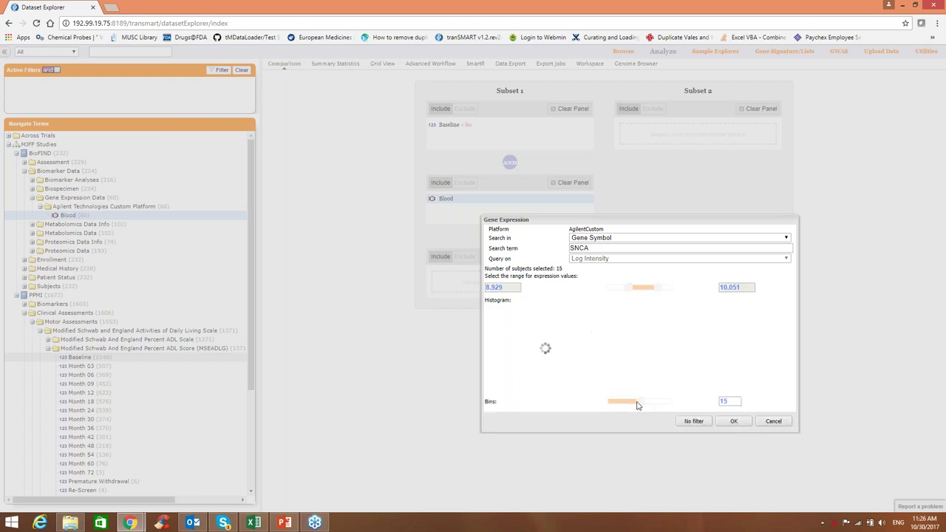
left_click(734, 422)
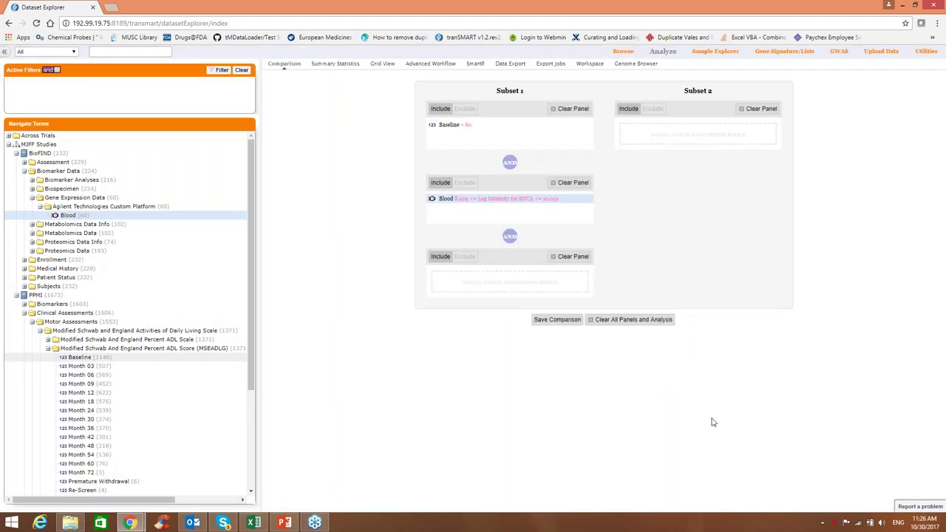
- Clear the Blood and Baseline criteria from Subset 1 and collapse the Clinical Assessments tree
left_click(558, 182)
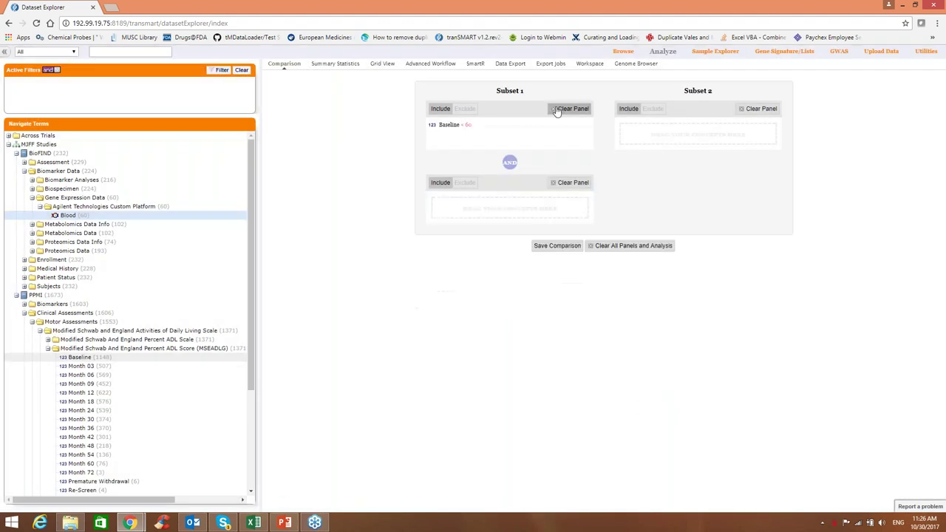
left_click(556, 111)
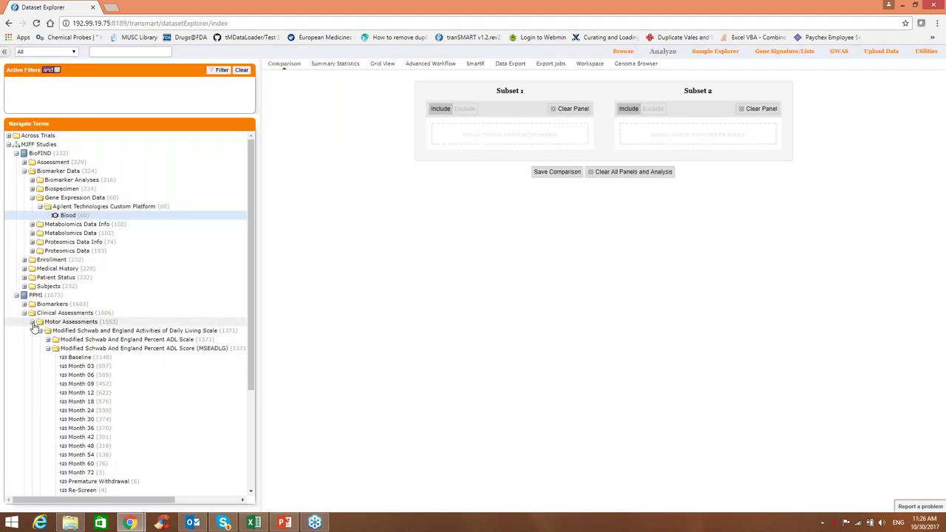
left_click(32, 323)
left_click(25, 312)
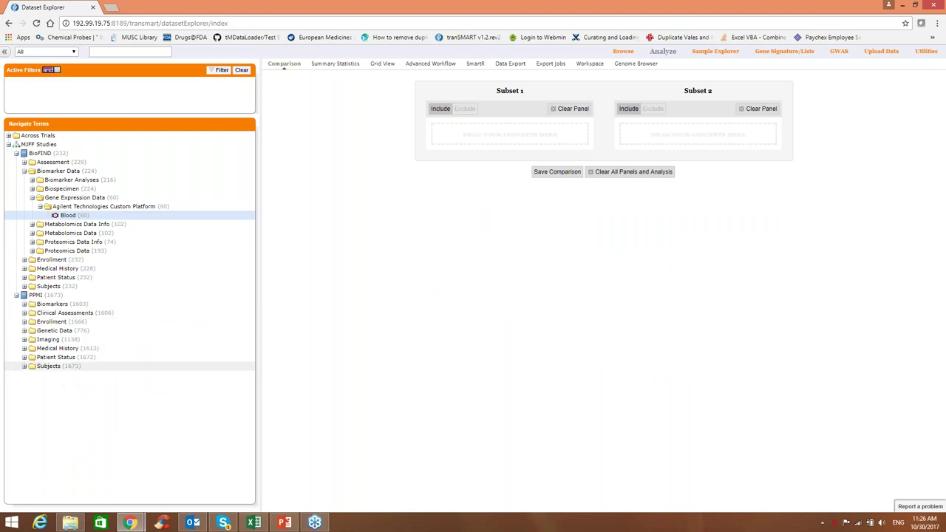
- Put Parkinson's Disease (PD) from Enrollment Category in Subset 1 and Healthy Control (HC) in Subset 2
left_click(24, 357)
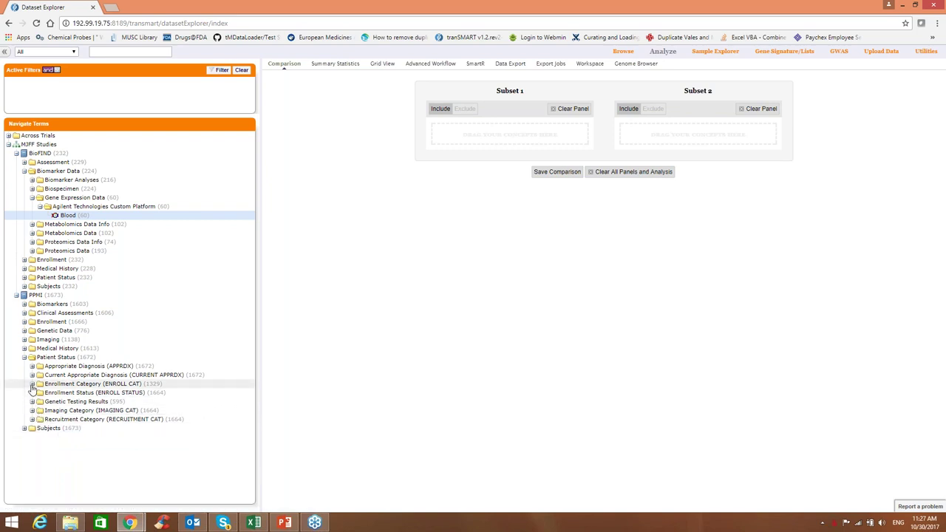
left_click(32, 385)
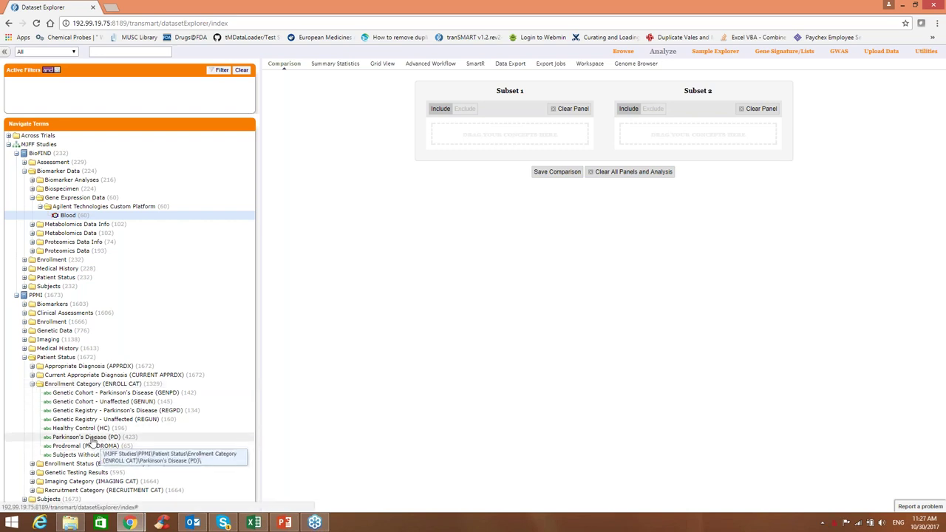
left_click_drag(92, 442, 465, 124)
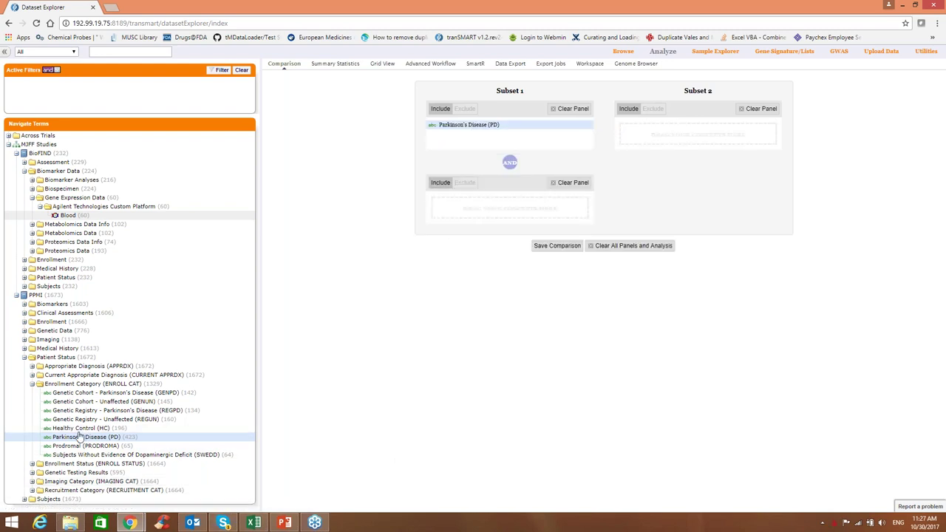
mouse_move(77, 431)
left_mouse_down()
mouse_move(145, 434)
mouse_move(429, 396)
mouse_move(650, 170)
mouse_move(679, 105)
mouse_move(686, 124)
mouse_move(623, 124)
left_mouse_up()
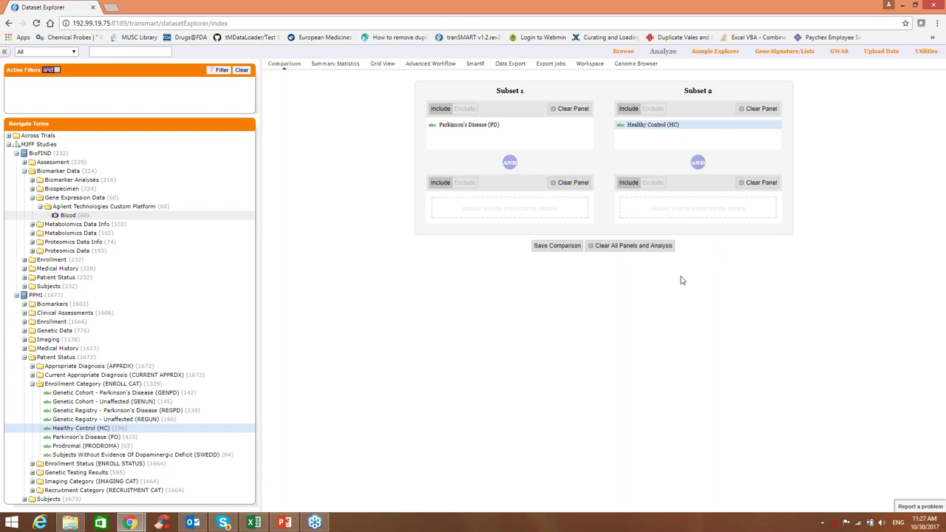
- Save the PD versus HC comparison as 'test', then delete it from Workspace
left_click(557, 247)
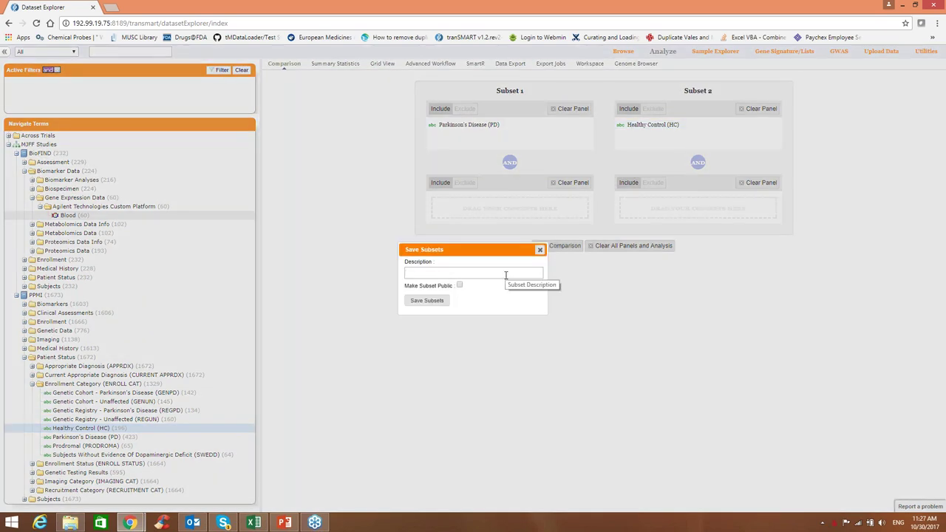
type("test")
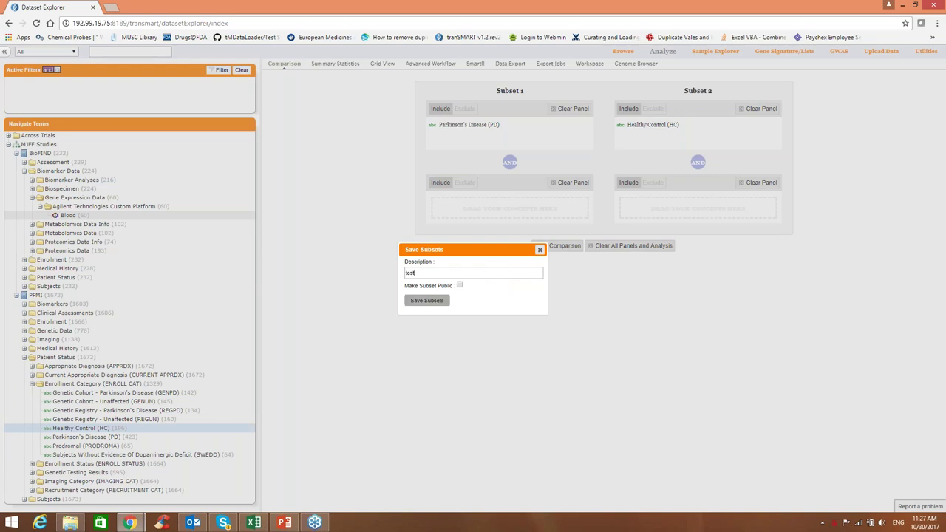
left_click(429, 301)
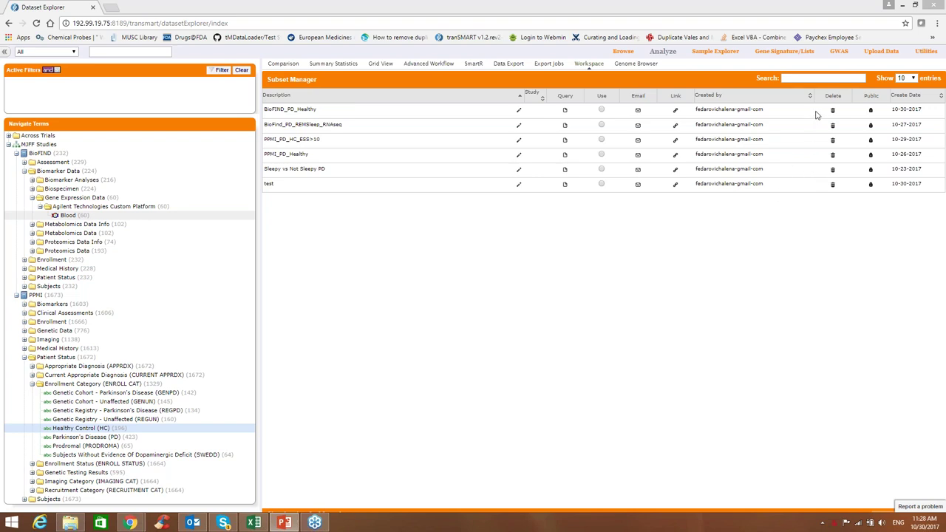
left_click(833, 187)
left_click(513, 77)
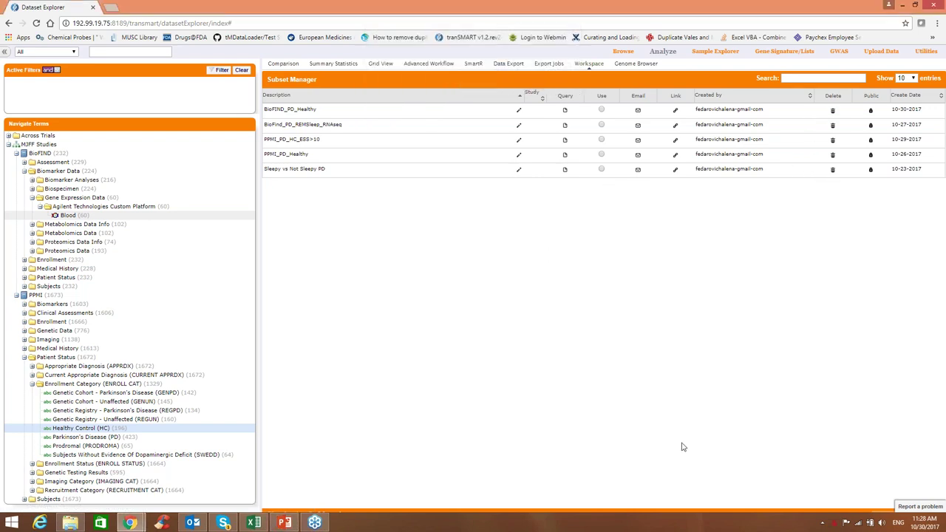
- Load the saved PPMI_PD_Healthy subsets into the comparison
left_click(602, 155)
left_click(510, 77)
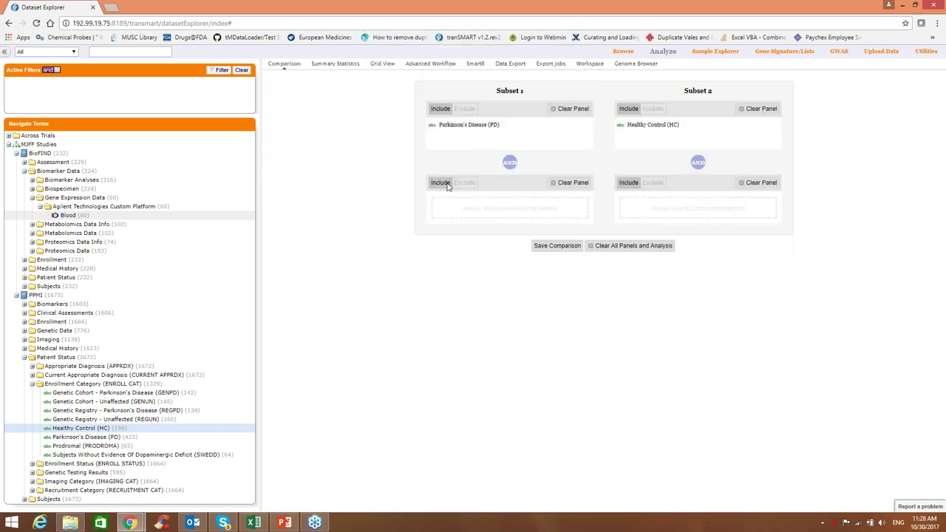
key("alt+Tab")
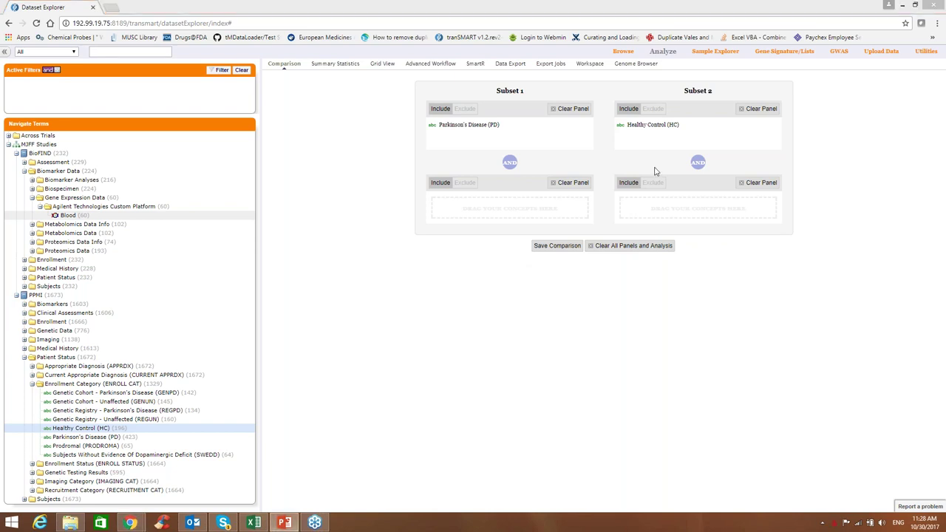
- Review the Summary Statistics age, sex and race charts for 423 PD versus 196 HC, then return to PowerPoint
left_click(336, 65)
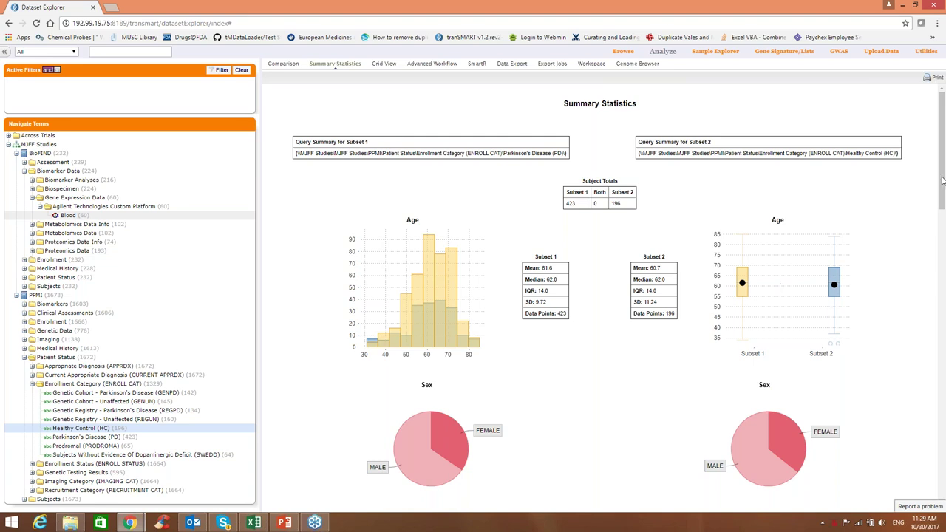
scroll(943, 184, "down", 2)
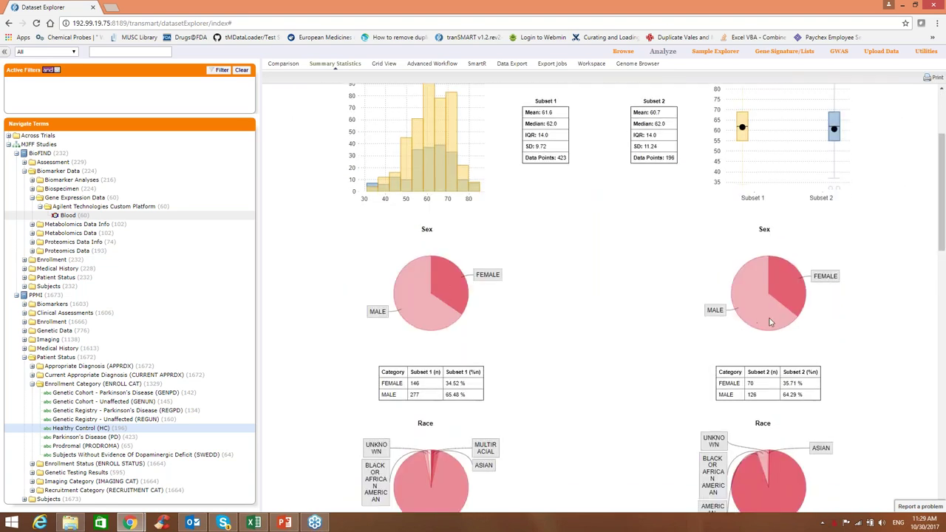
scroll(941, 222, "down", 2)
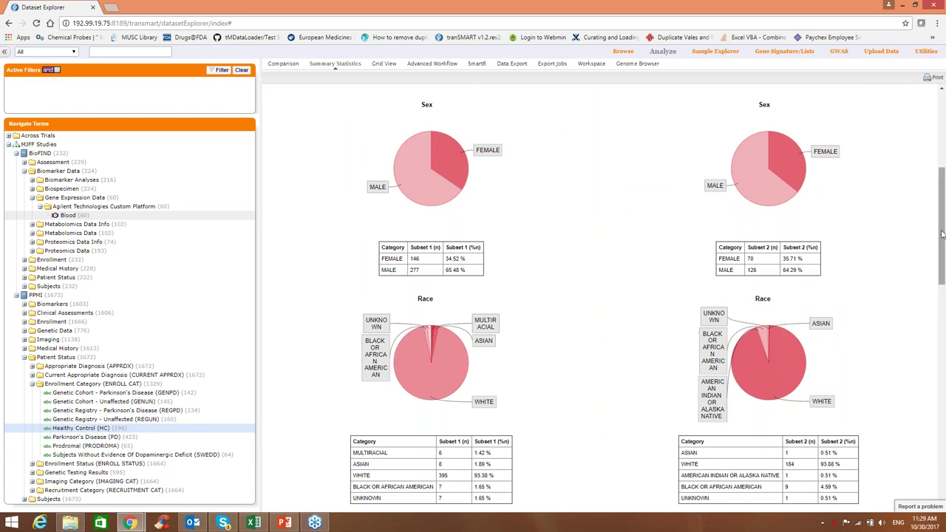
left_click_drag(942, 232, 942, 248)
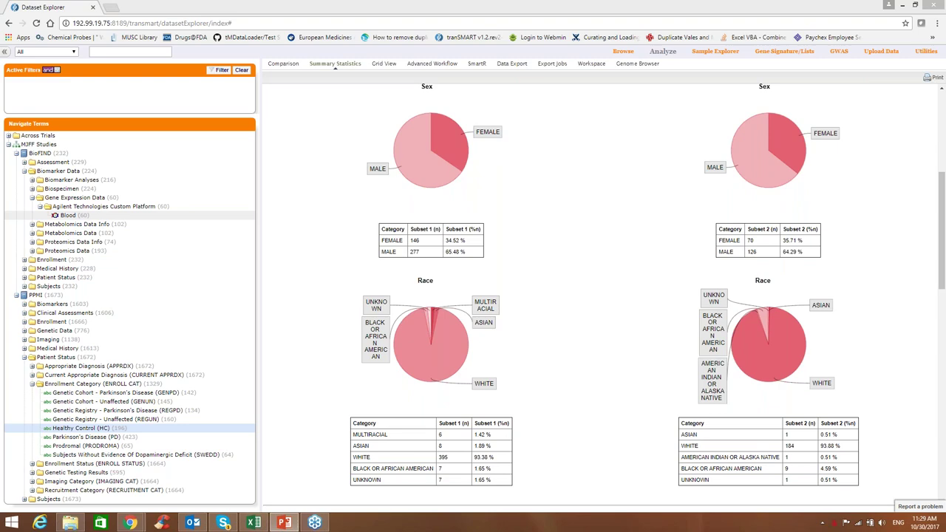
key("alt+Tab")
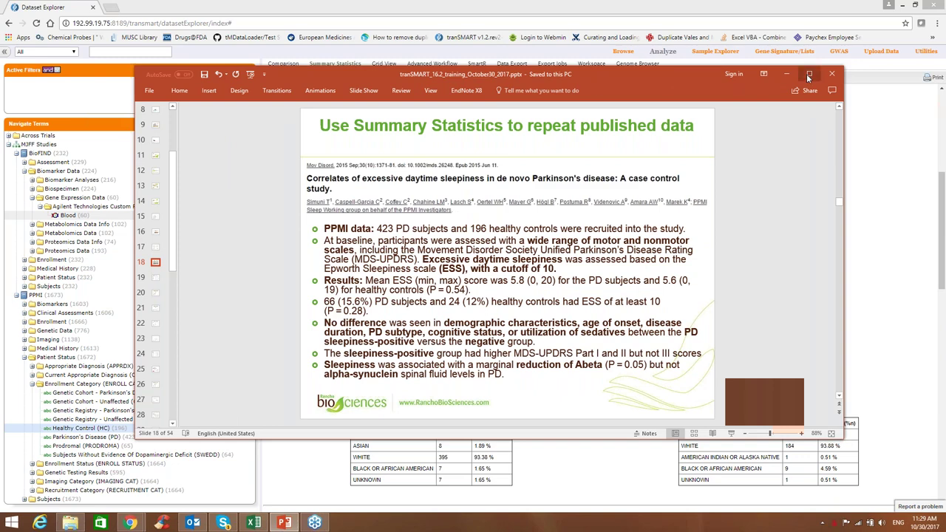
- Maximize PowerPoint and advance to slide 19, Basic statistics
left_click(809, 74)
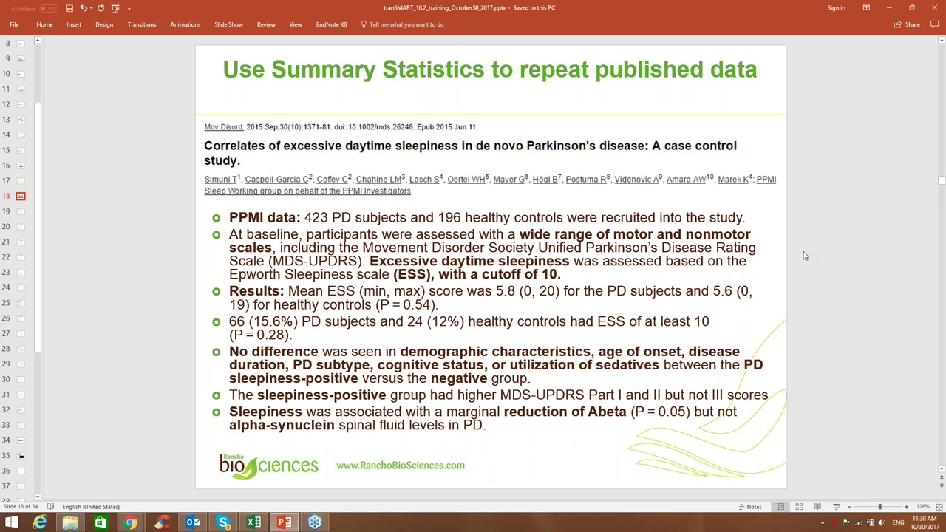
scroll(805, 256, "down", 1)
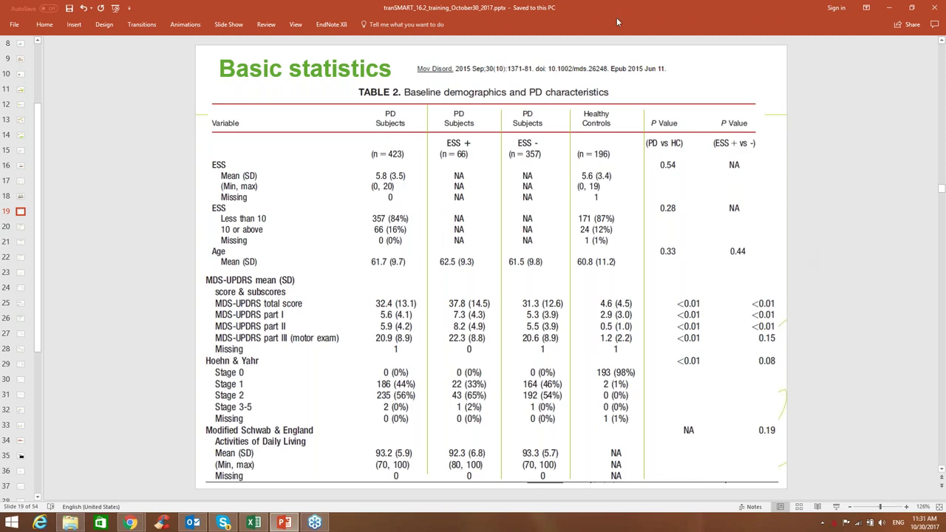
- Return to tranSMART's Summary Statistics page
key("alt+Tab")
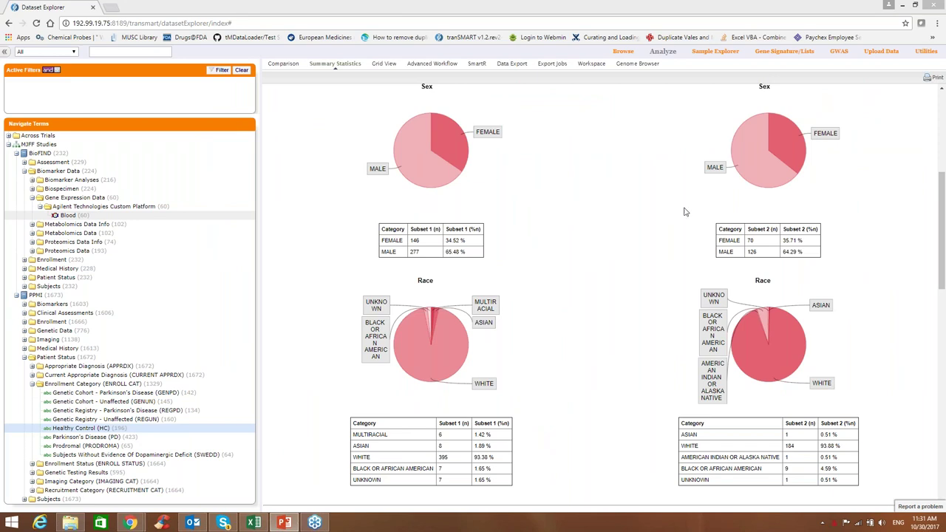
- Add ESS Summary Score Baseline to Summary Statistics, showing means 5.79 versus 5.64 (p=0.62)
left_click_drag(942, 255, 943, 176)
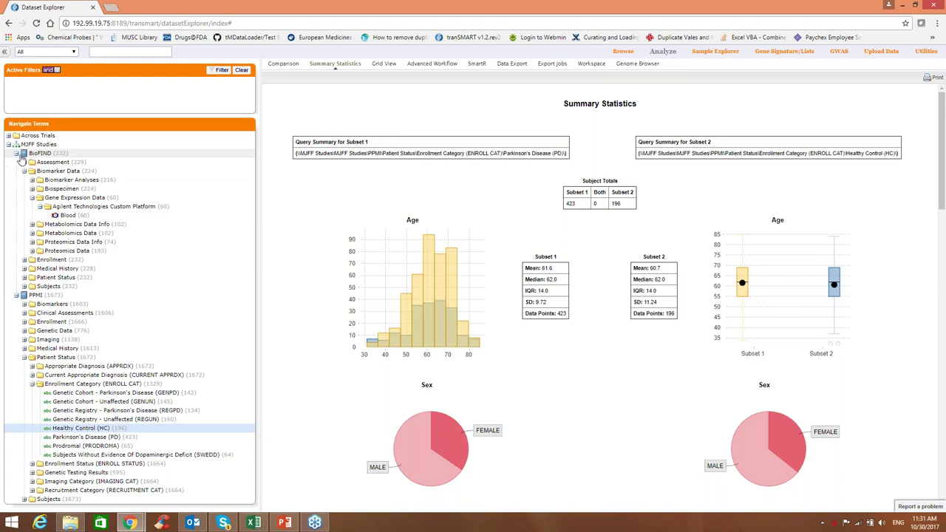
left_click(17, 155)
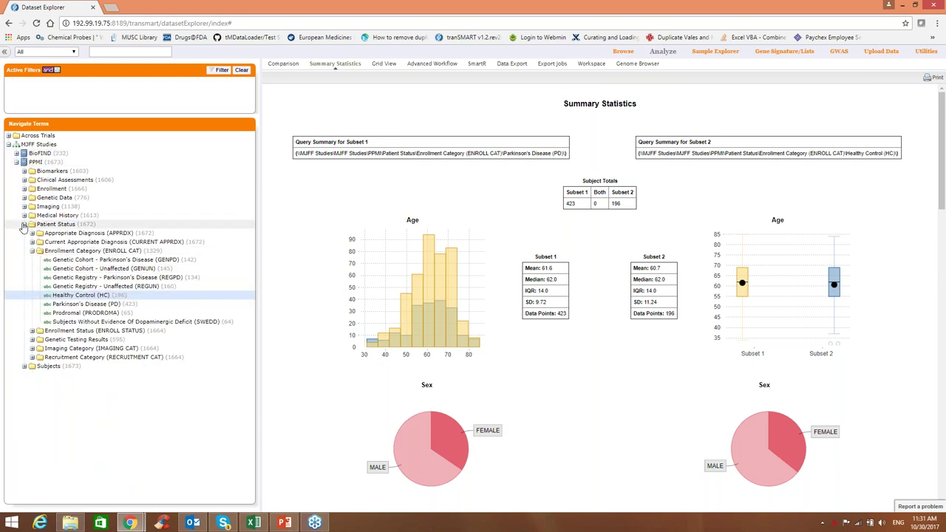
left_click(25, 180)
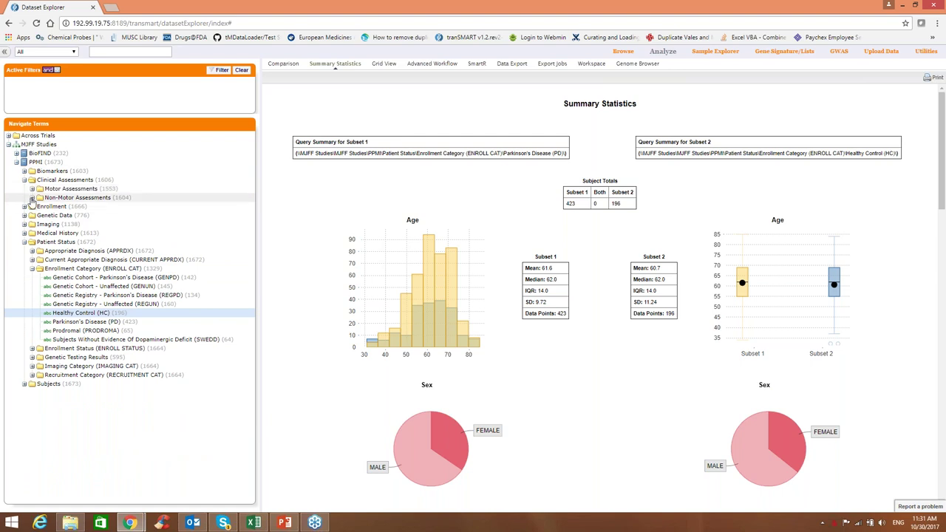
left_click(32, 198)
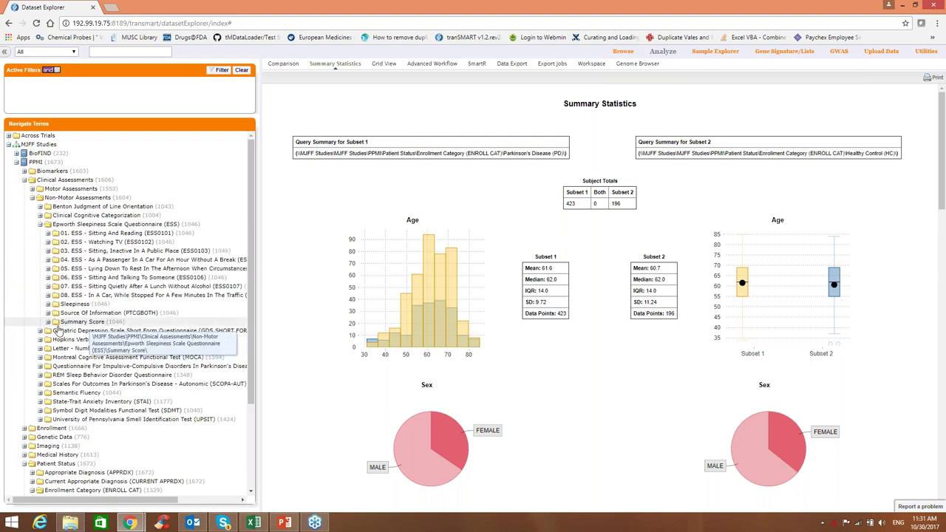
left_click(49, 322)
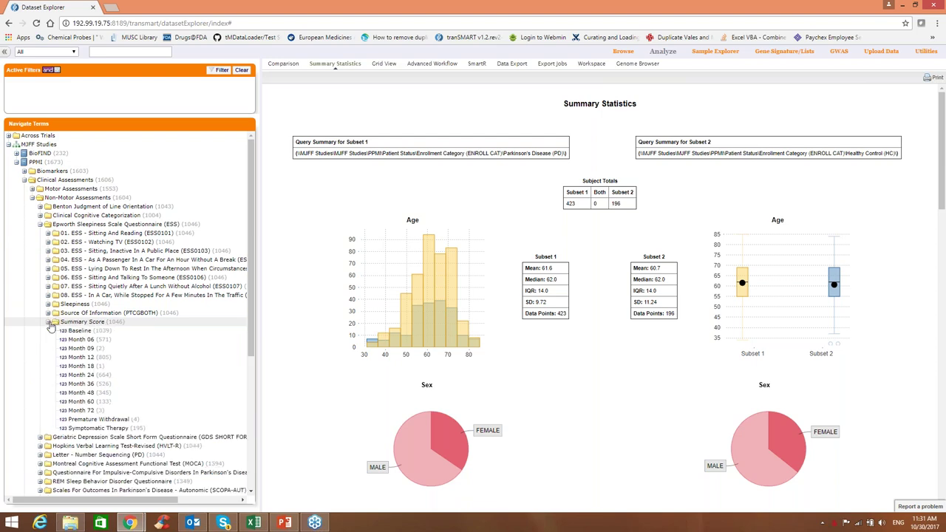
left_click_drag(85, 331, 517, 389)
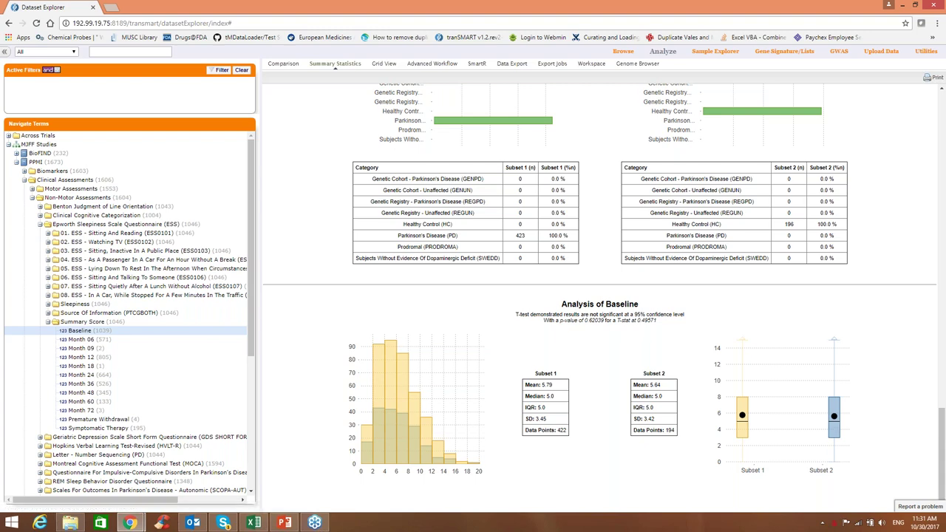
left_click(284, 523)
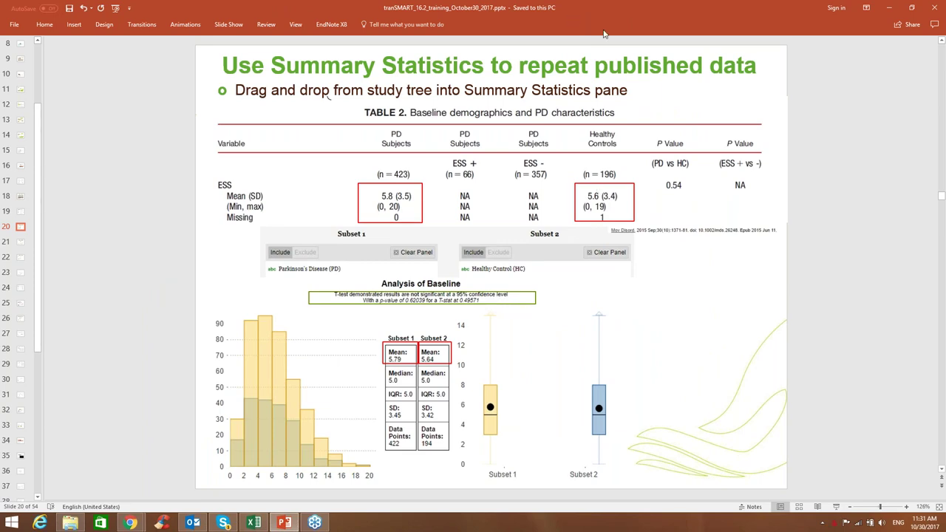
key("alt+Tab")
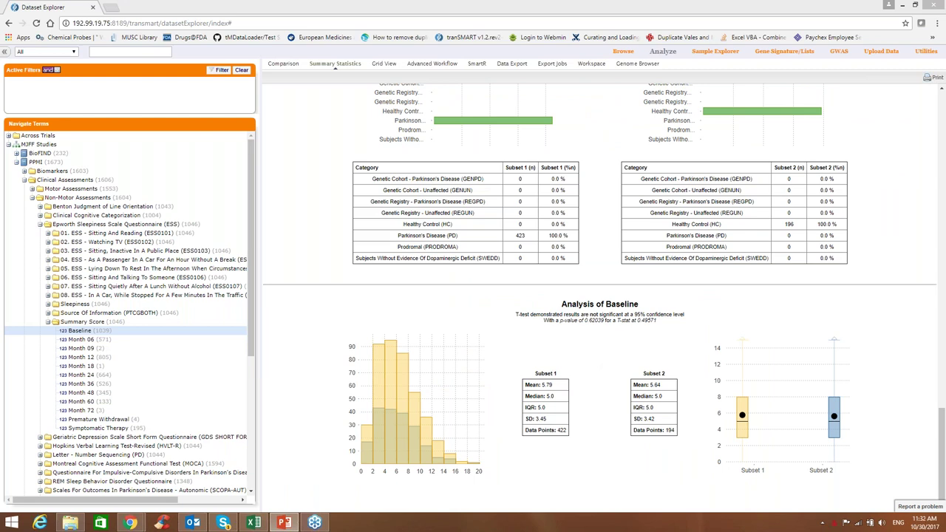
- Add ESS Sleepiness Baseline to Summary Statistics for a Sleepy versus Not Sleepy chi-square comparison
left_click(46, 305)
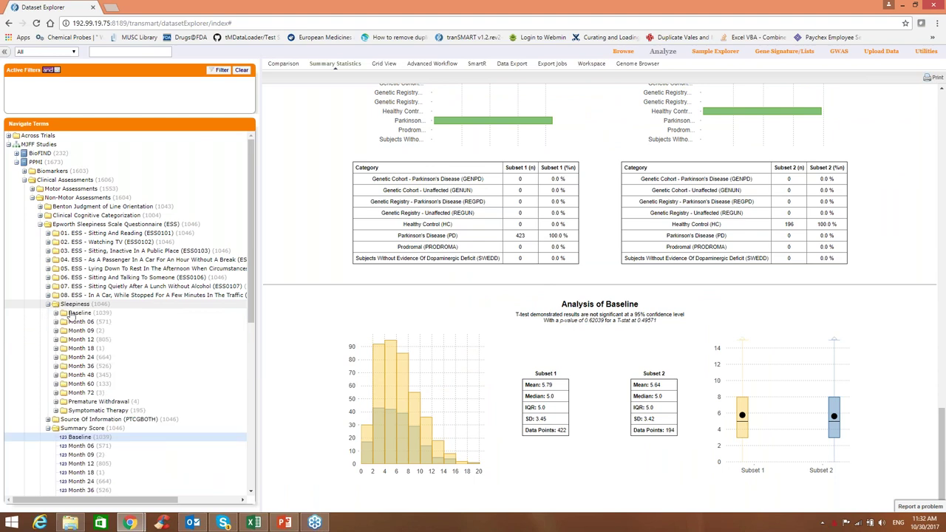
left_click(57, 313)
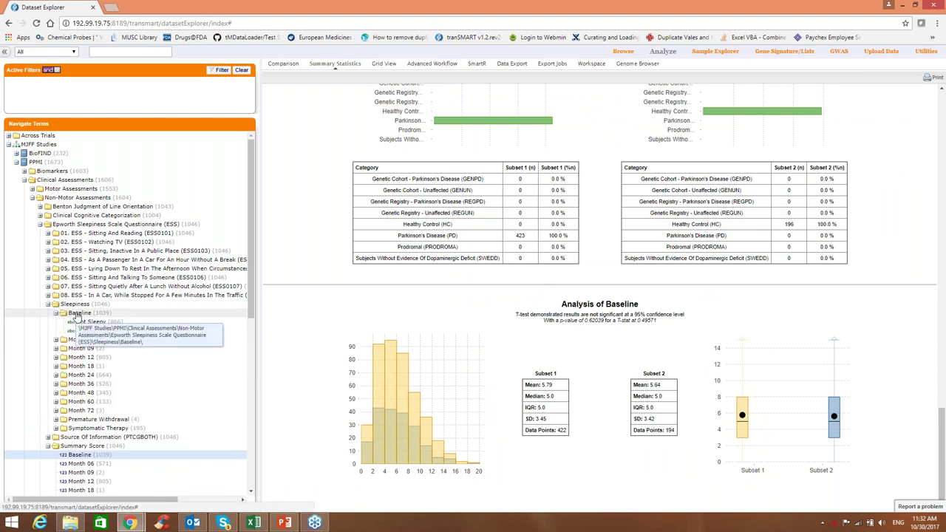
left_click_drag(86, 316, 446, 364)
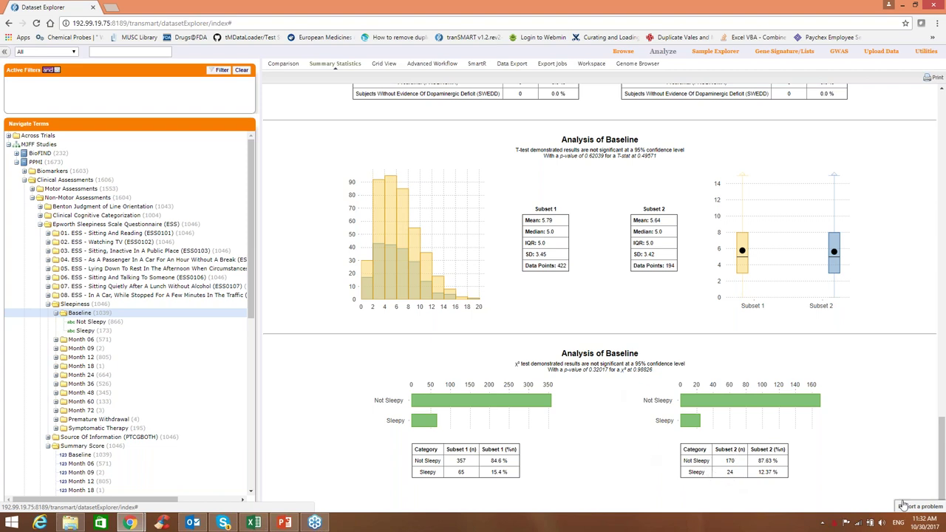
key("alt+Tab")
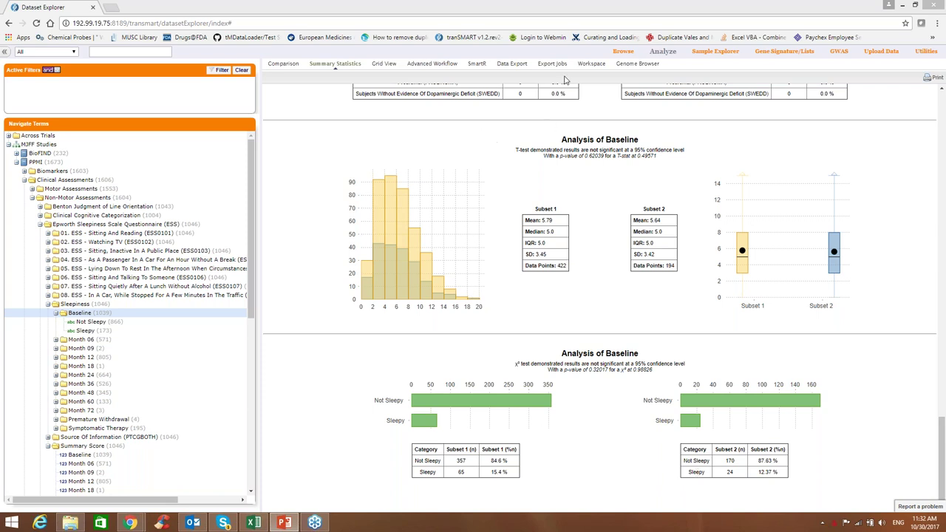
- Reload PPMI_PD_Healthy subsets with ESS ≥ 10 and regenerate statistics: 65 PD versus 24 HC
left_click(591, 64)
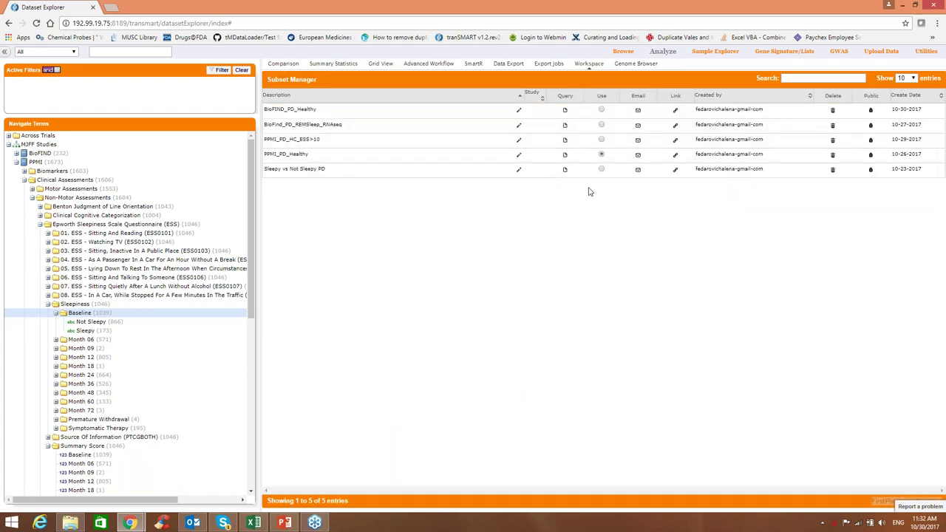
left_click(602, 140)
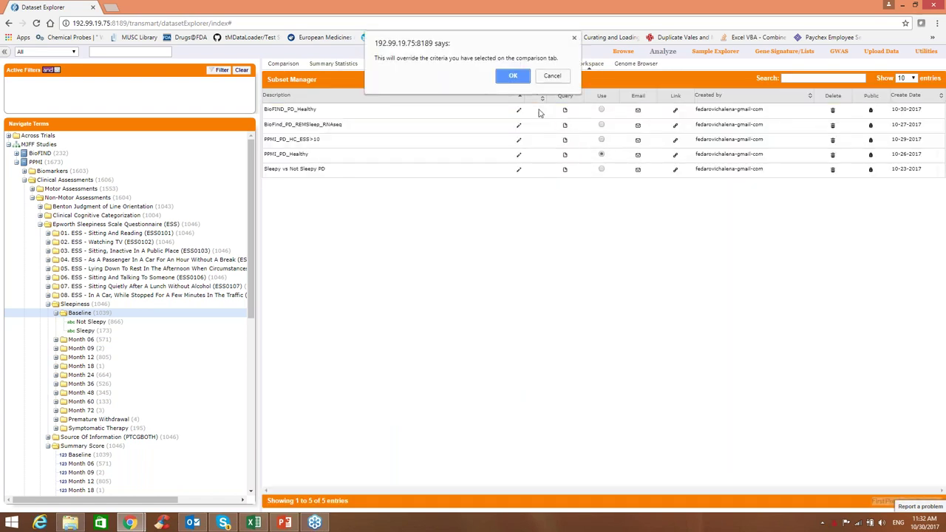
left_click(515, 77)
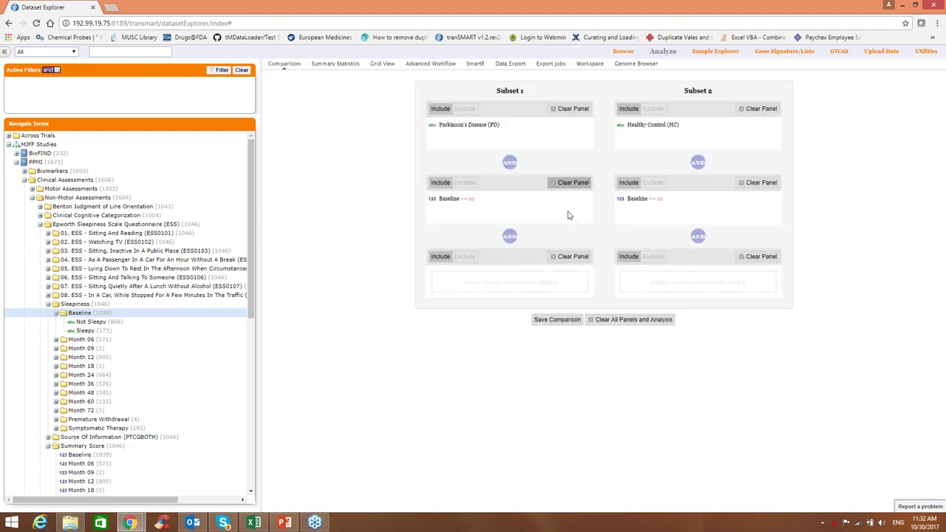
left_click(338, 65)
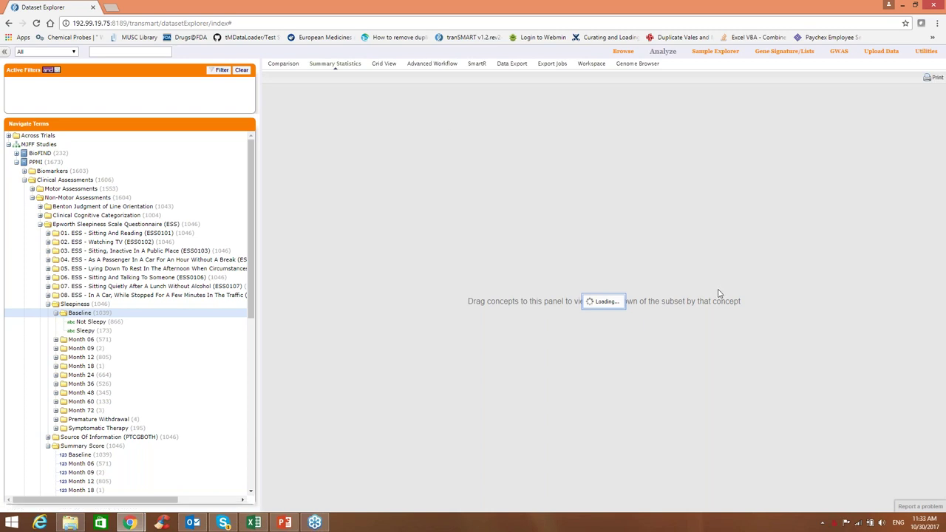
key("alt+Tab")
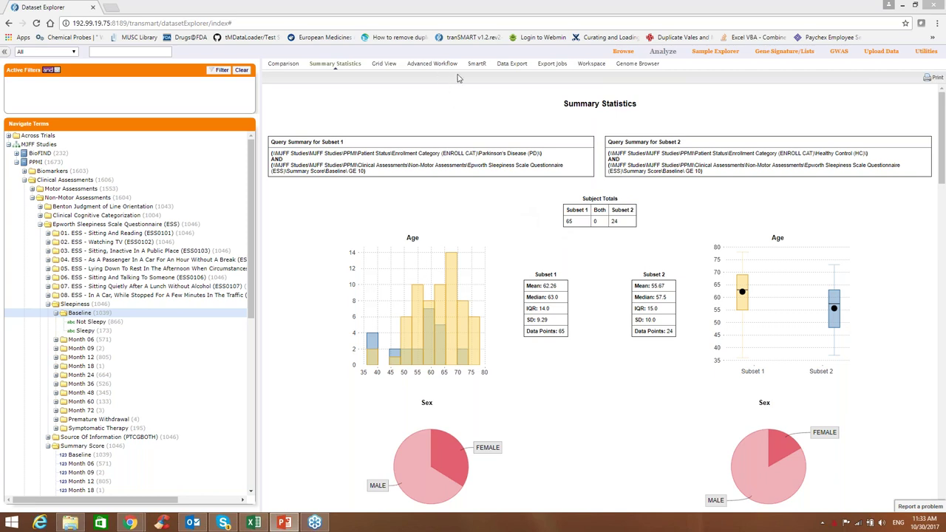
- Load the saved 'Sleepy vs Not Sleepy PD' subsets and show their Summary Statistics (65 versus 357)
left_click(587, 65)
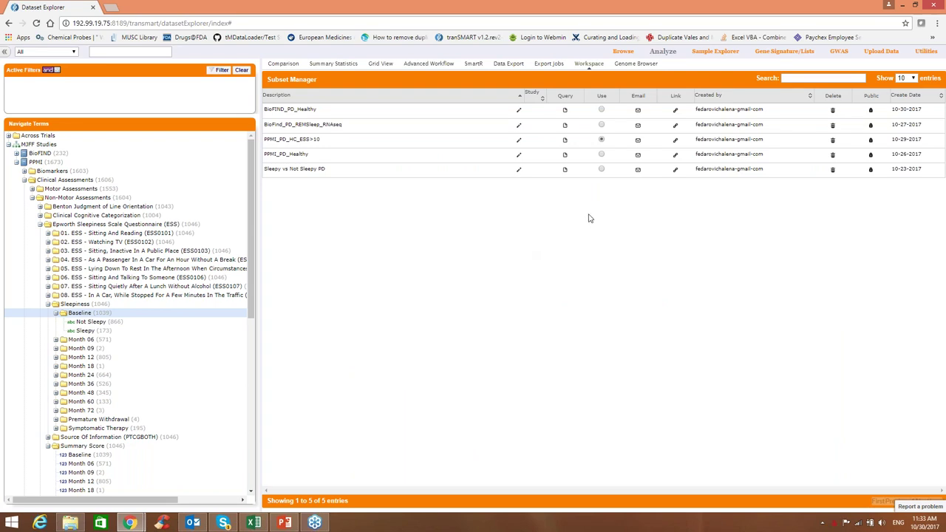
left_click(602, 170)
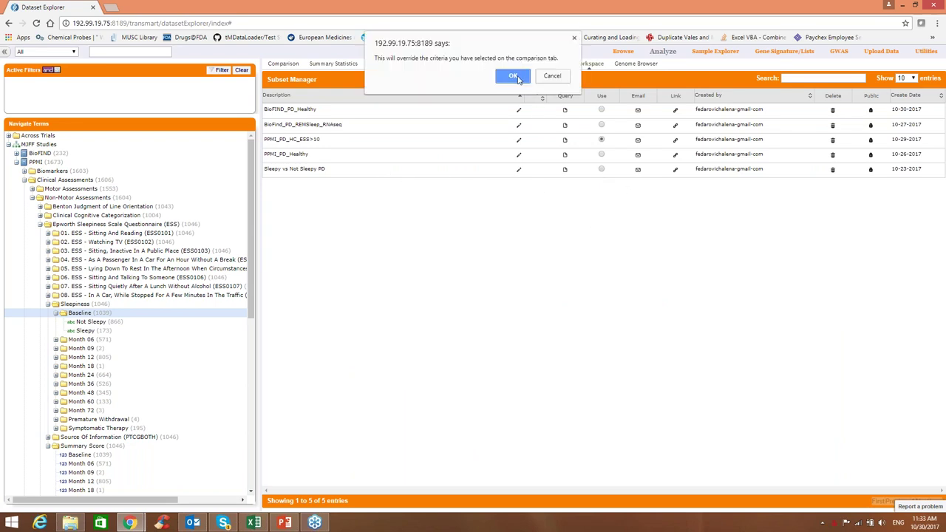
left_click(522, 79)
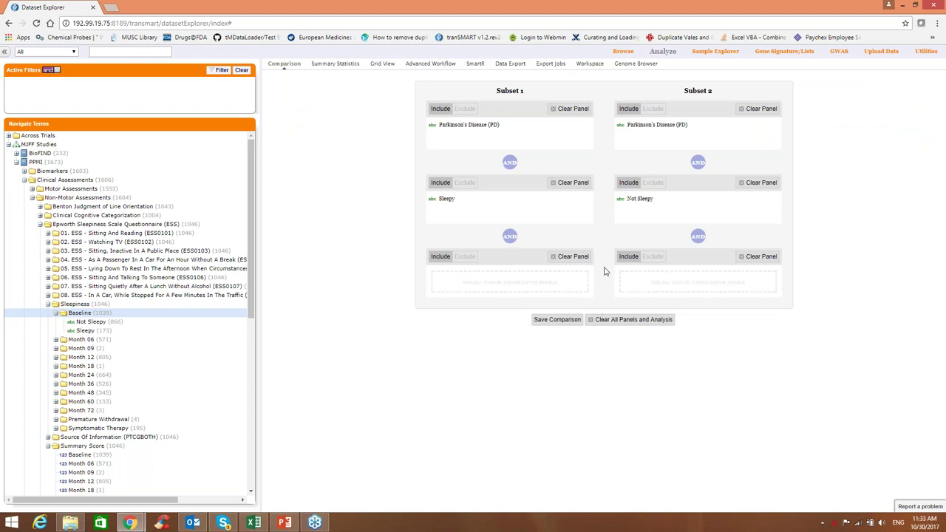
left_click(345, 65)
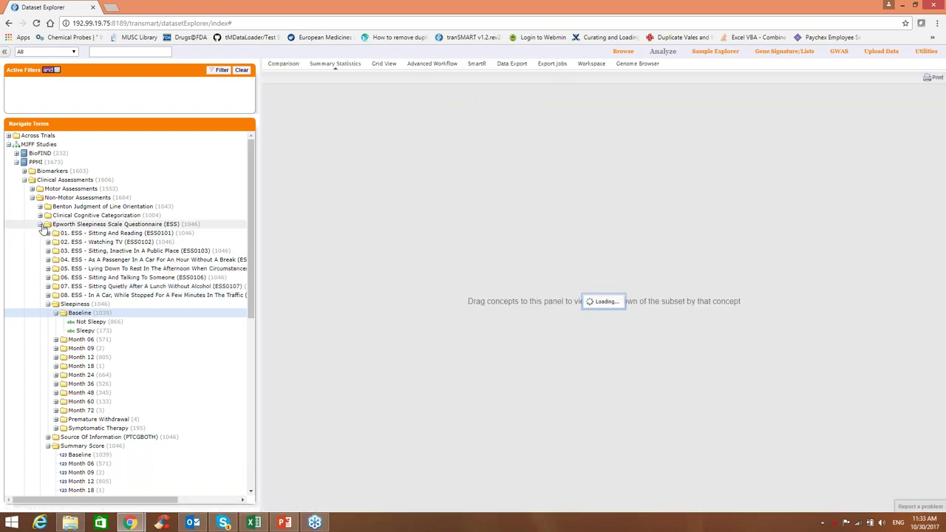
- Collapse the ESS and Non-Motor folders and expand Motor Assessments > MDS-UPDRS
left_click(40, 224)
left_click(32, 198)
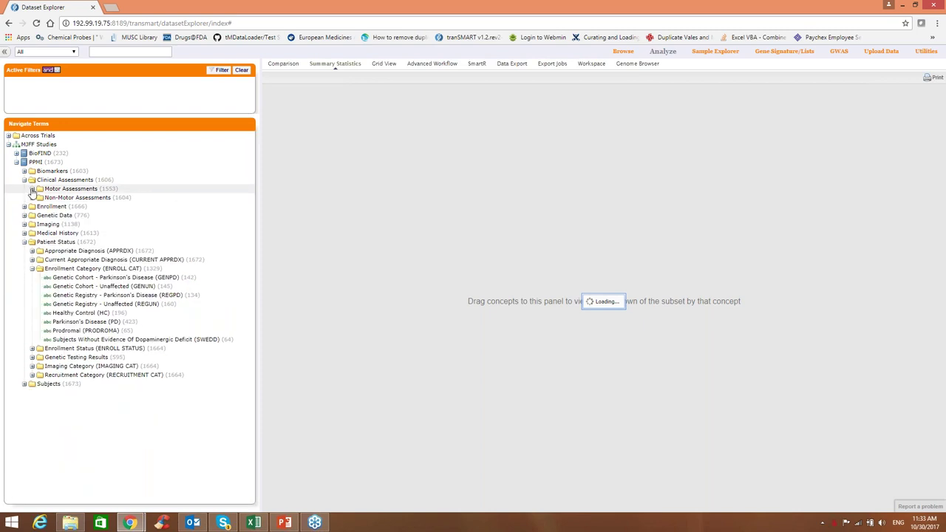
left_click(32, 189)
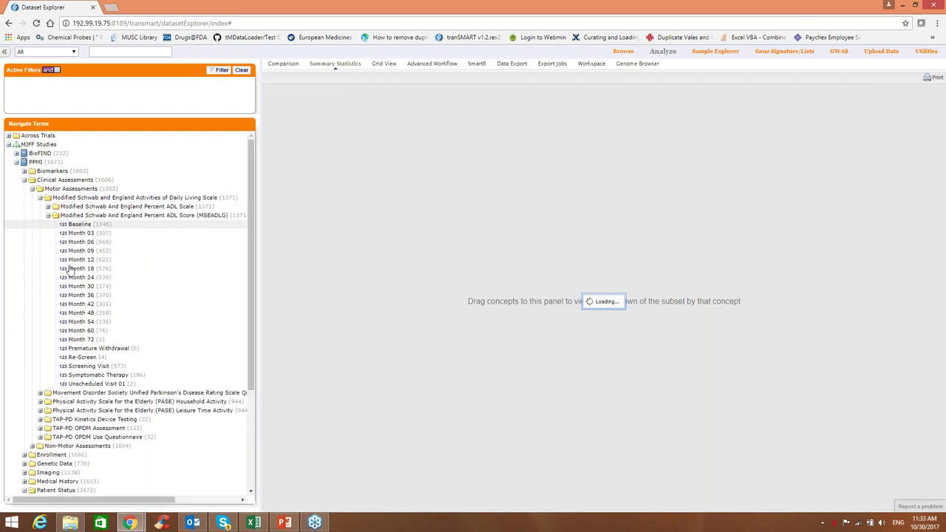
left_click(41, 199)
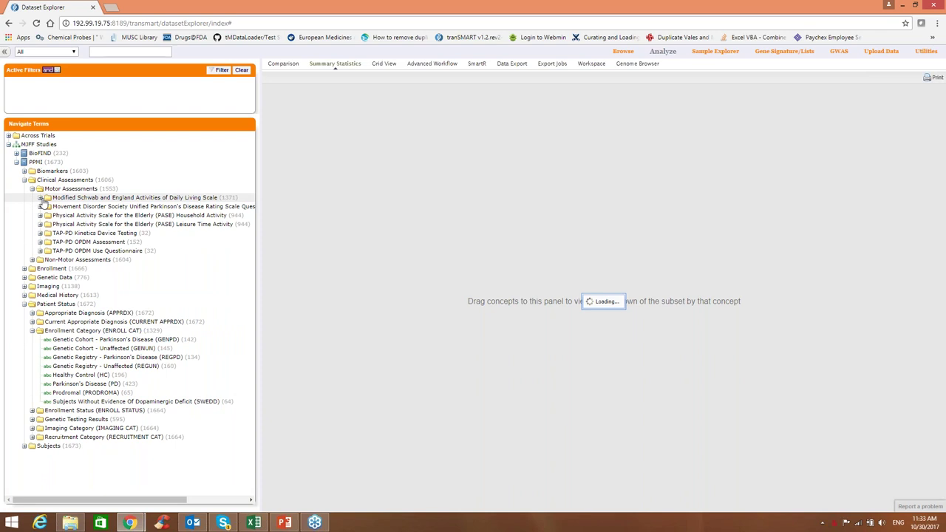
left_click(40, 207)
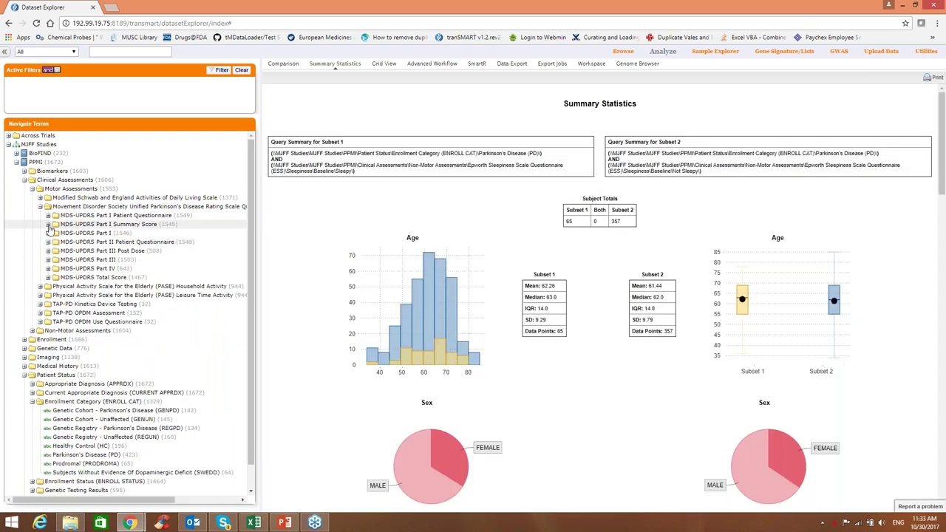
- Add a Baseline MDS-UPDRS Part I Summary Score analysis to Summary Statistics (means 7.31 vs 5.26)
left_click(48, 224)
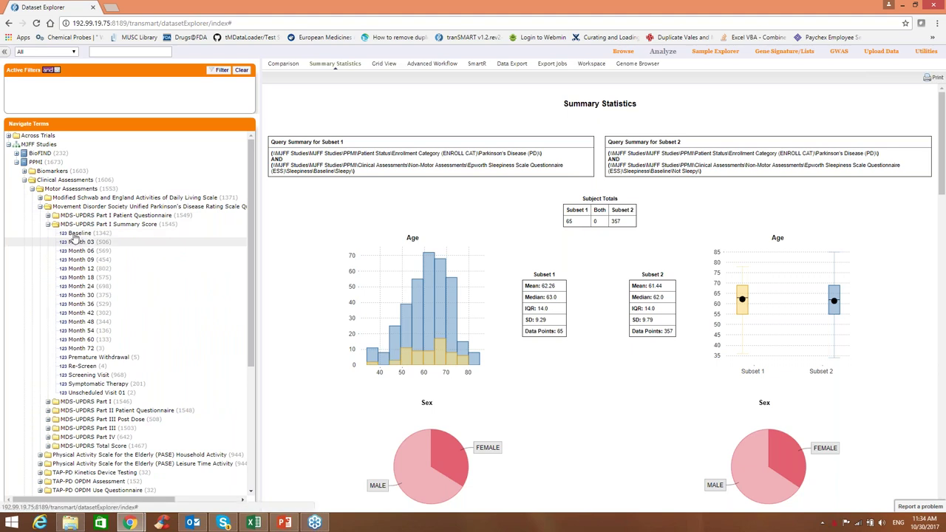
left_click_drag(76, 233, 267, 341)
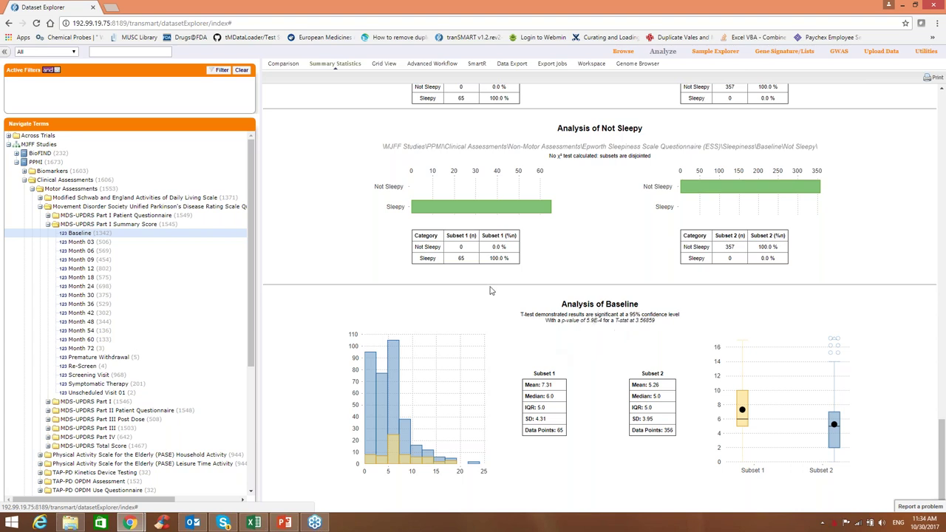
left_click(284, 523)
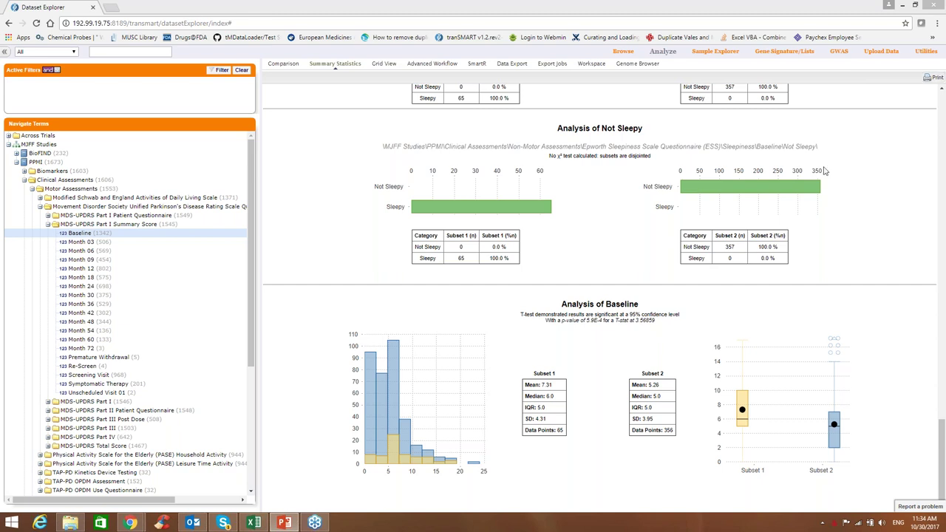
- In Grid View, add the Month 03, Month 06 and Month 09 Part I score columns
left_click(384, 70)
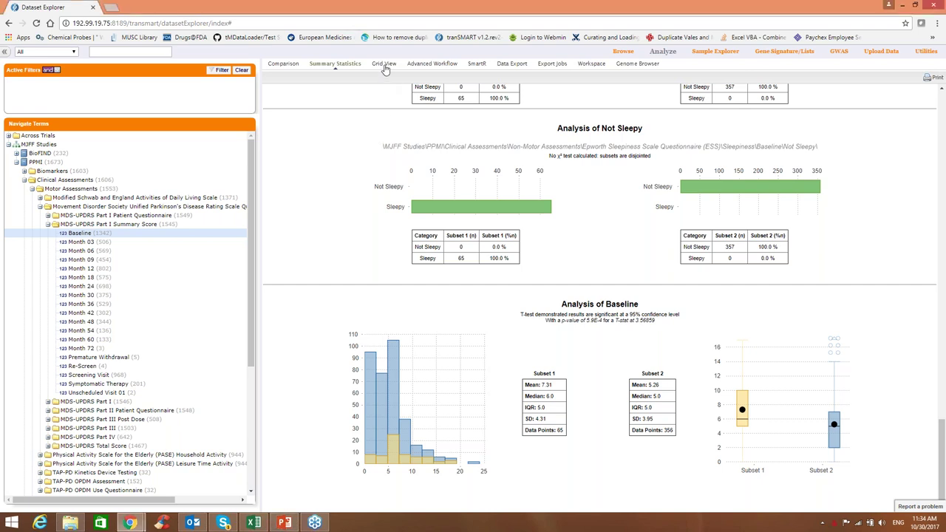
left_click(384, 64)
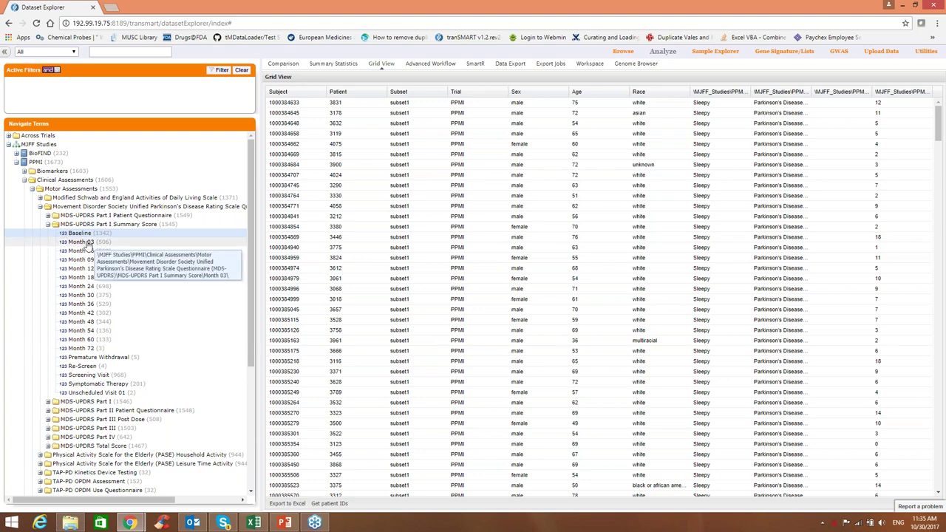
left_click_drag(87, 243, 610, 267)
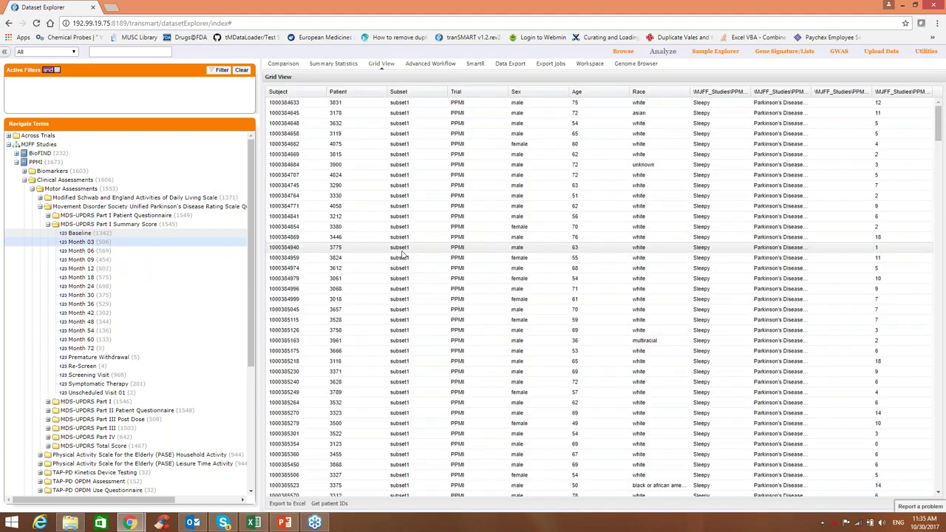
left_click_drag(110, 252, 820, 270)
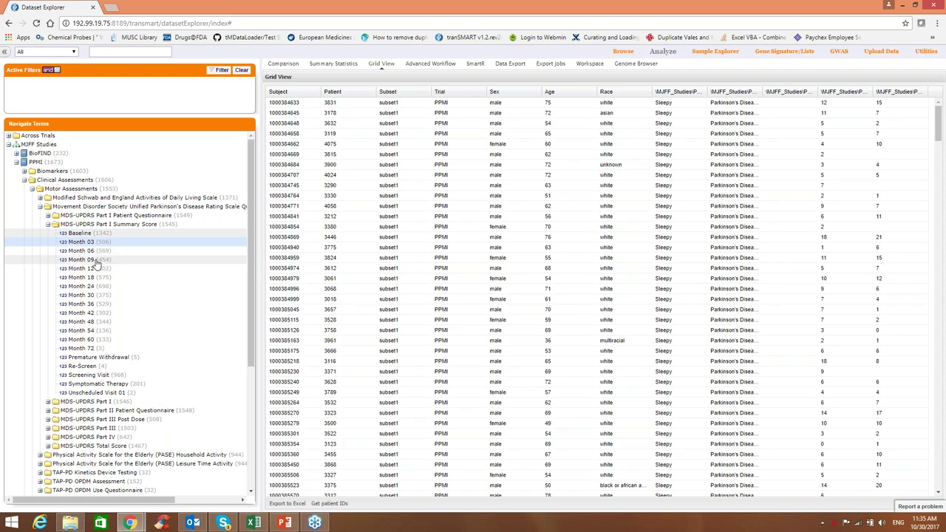
left_click_drag(96, 262, 272, 264)
left_click_drag(87, 263, 862, 302)
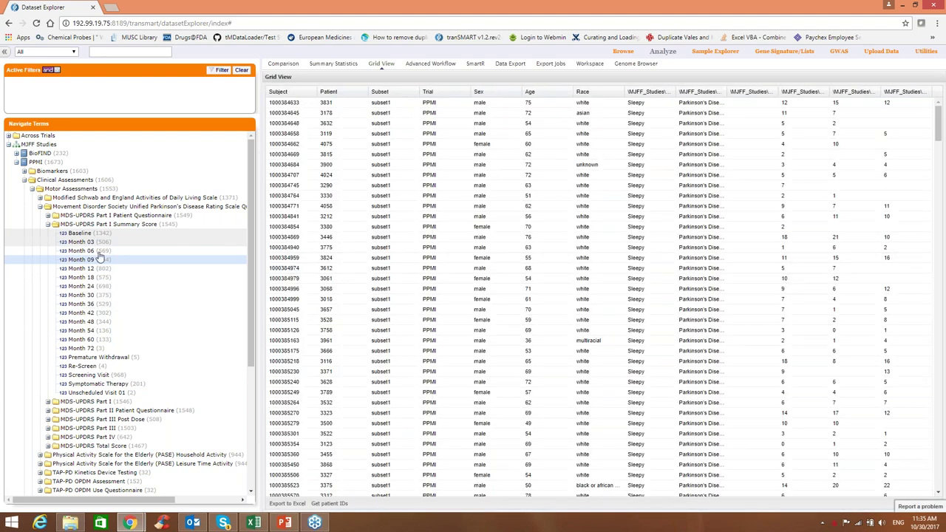
- Hide the Sex, Age, Race and Trial columns through the Patient column's Columns menu
left_click(365, 94)
mouse_move(391, 132)
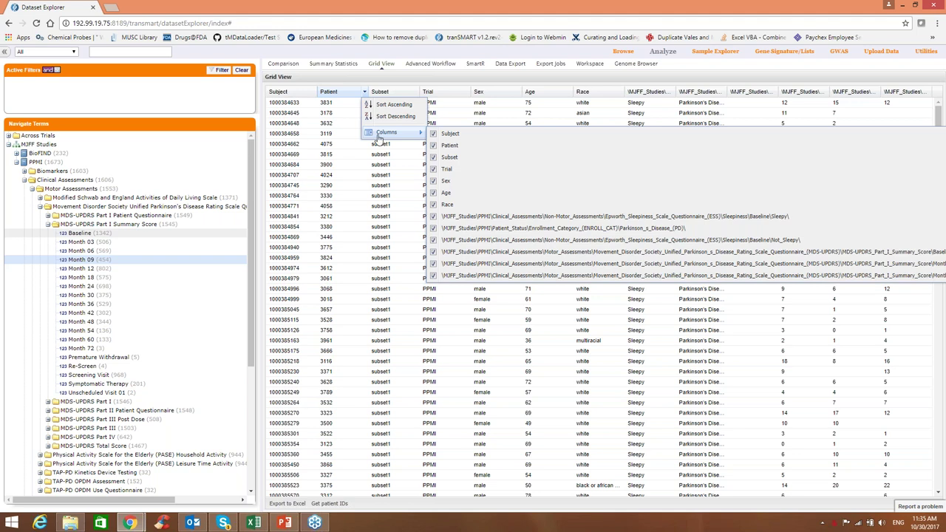
left_click(434, 194)
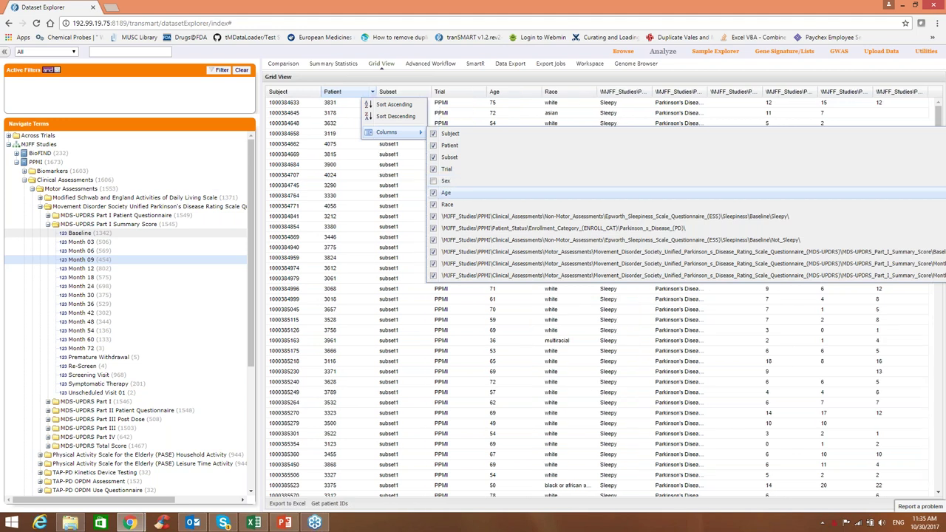
left_click(434, 207)
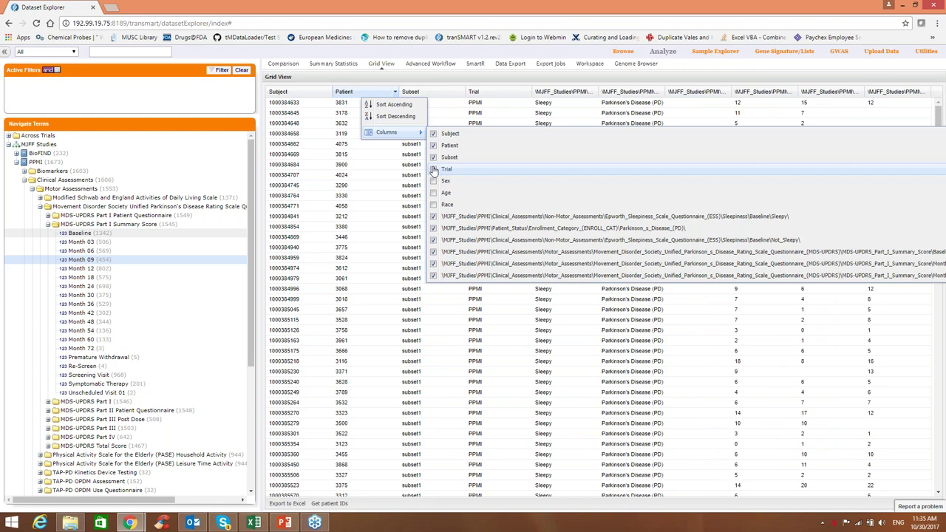
left_click(434, 170)
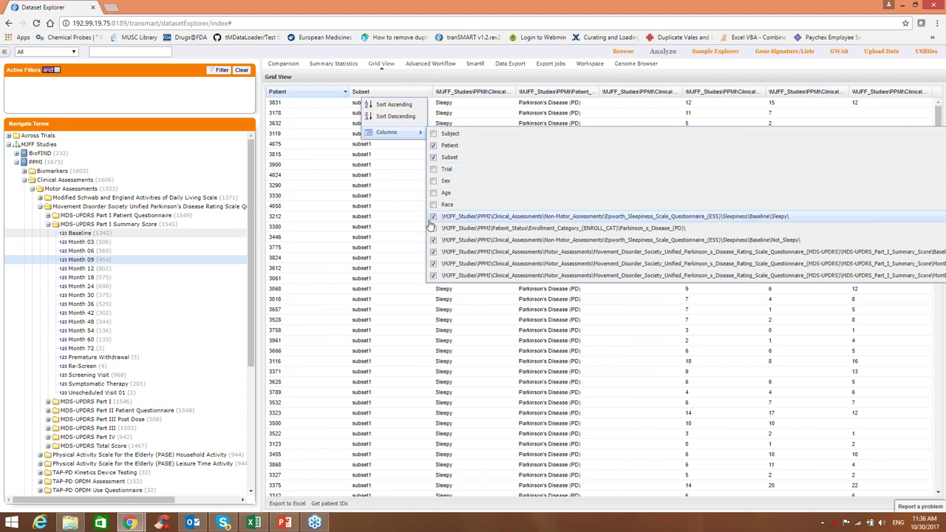
left_click(386, 259)
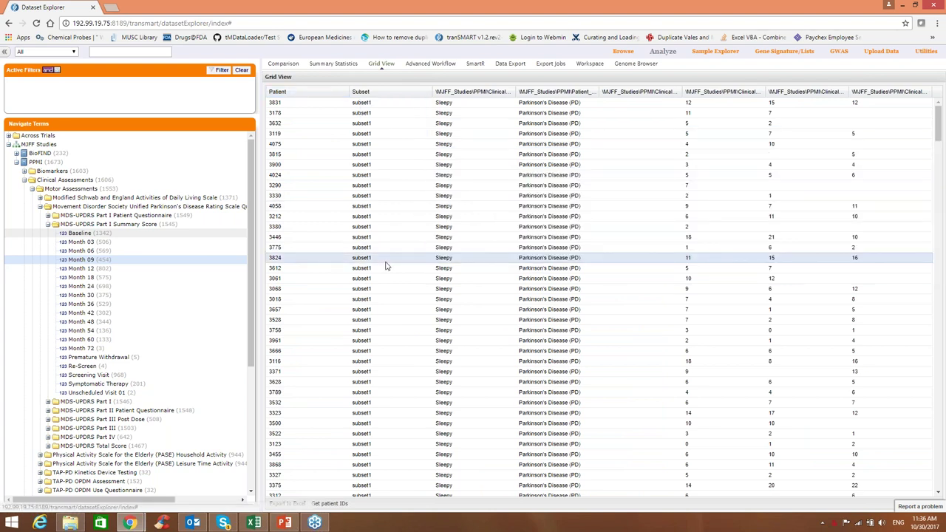
left_click(678, 94)
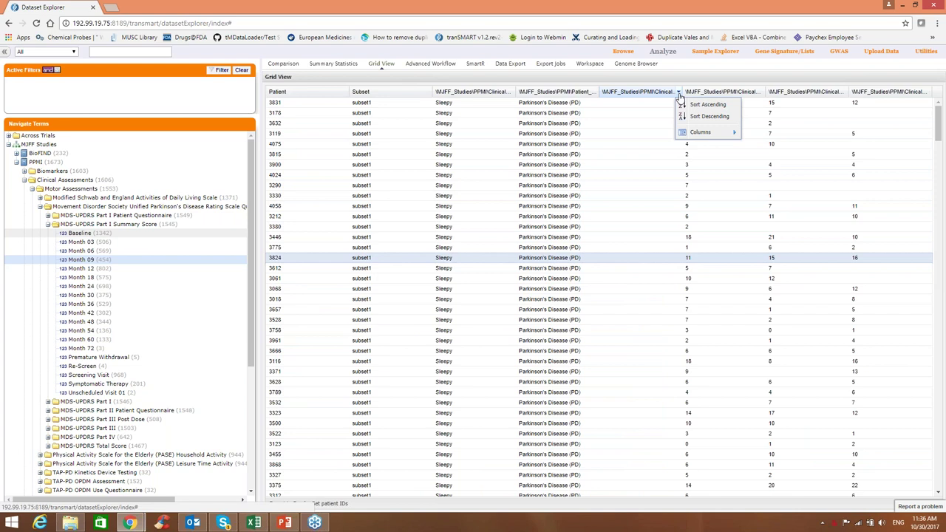
left_click(709, 117)
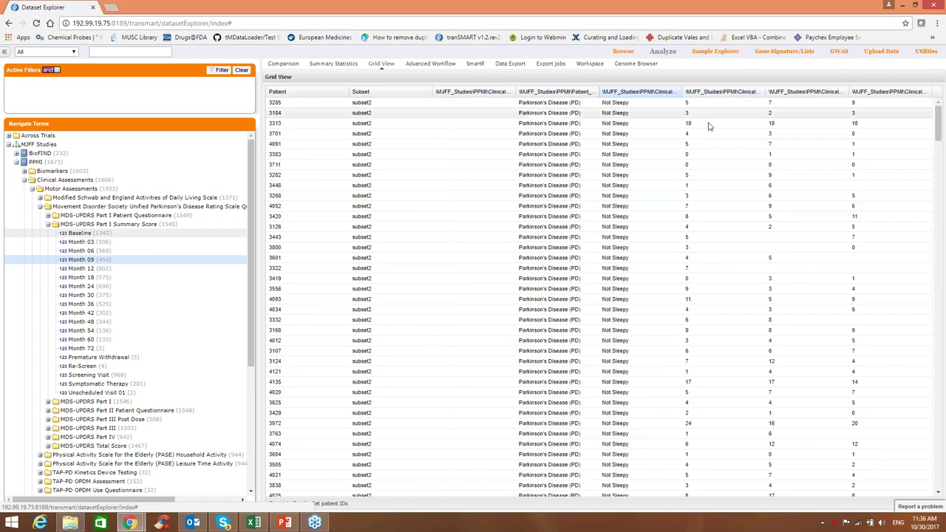
left_click(761, 92)
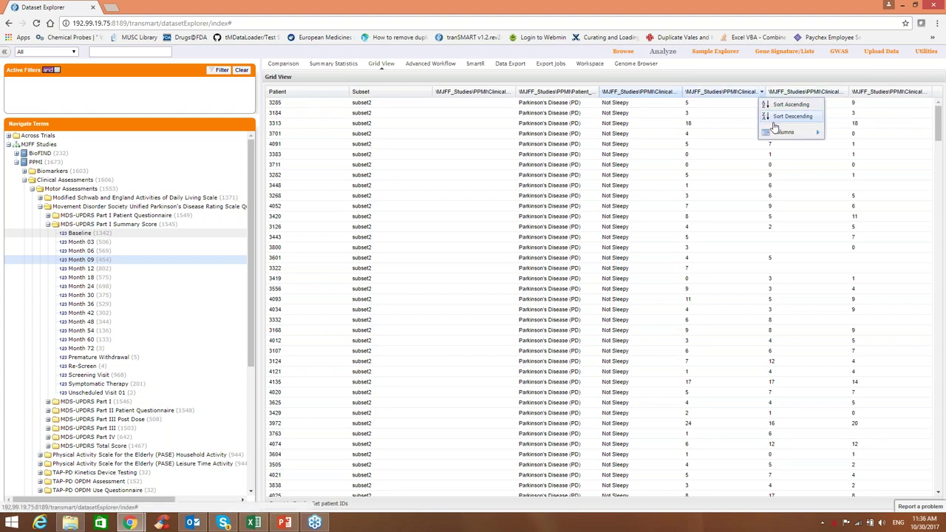
left_click(774, 120)
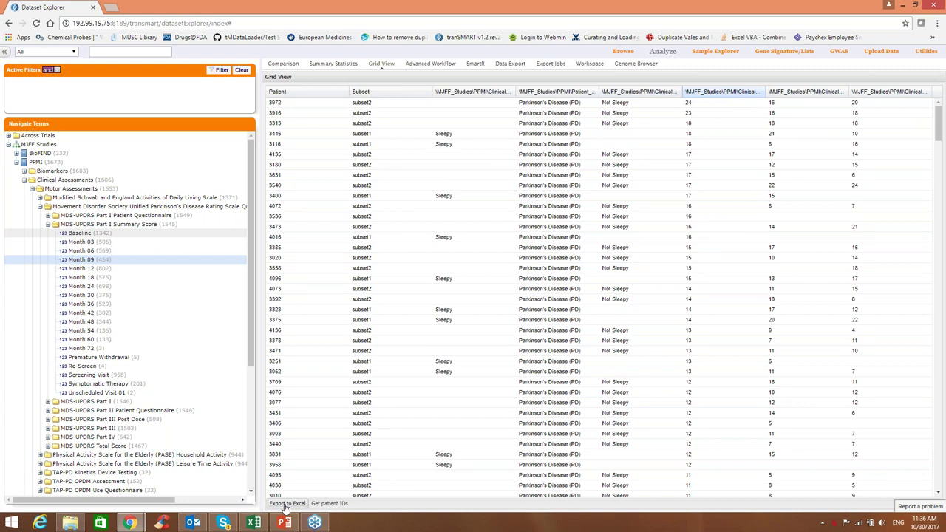
left_click(286, 505)
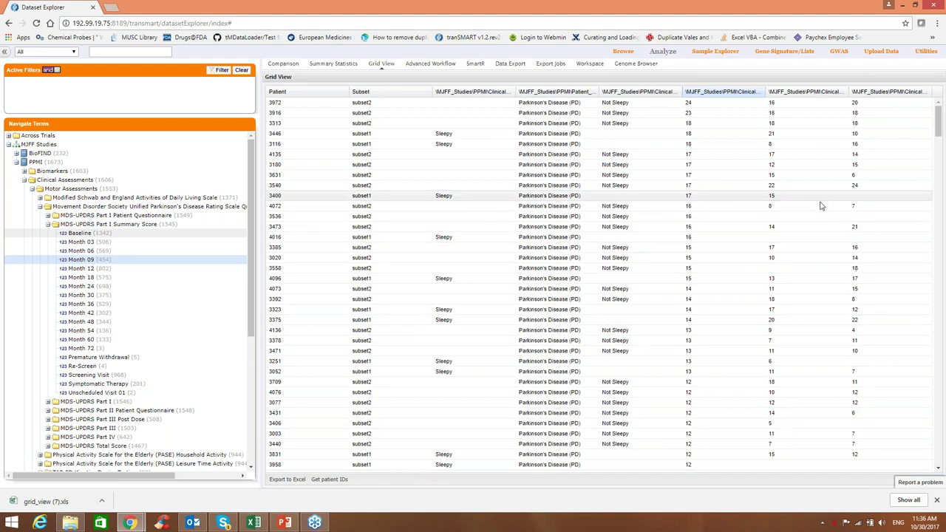
left_click(284, 522)
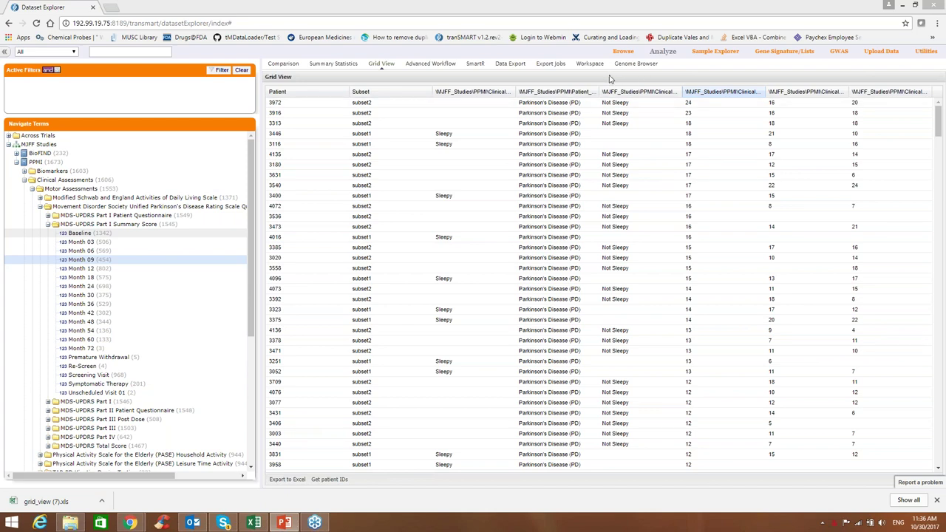
- Export Subset 1's clinical and low-dimensional data as a background job
left_click(509, 68)
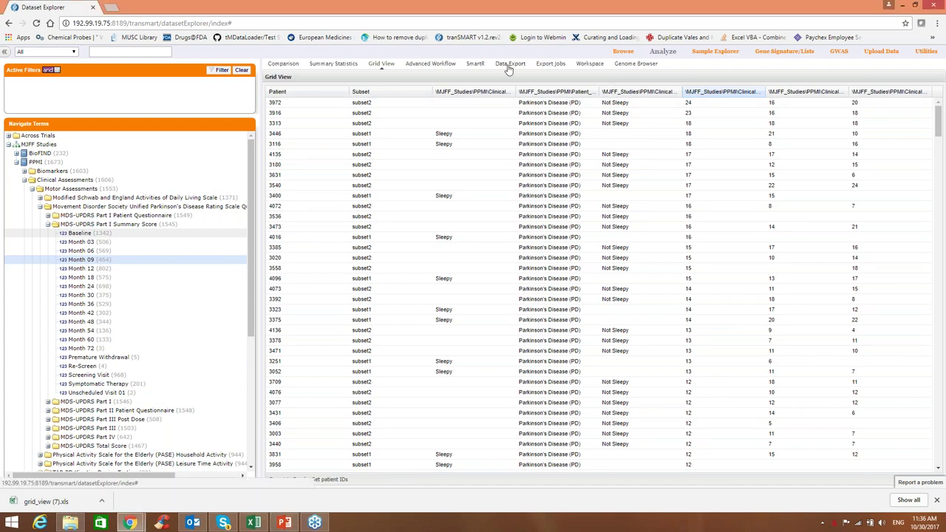
left_click(509, 66)
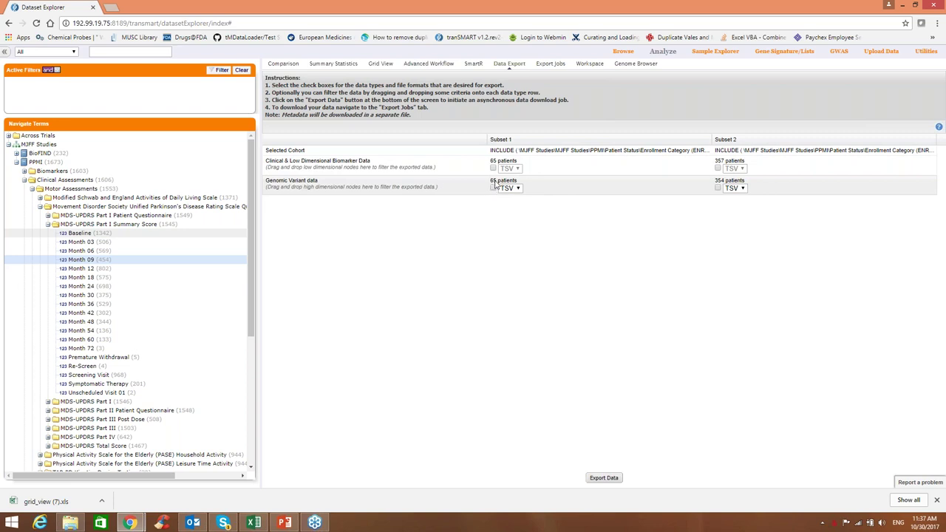
left_click(493, 169)
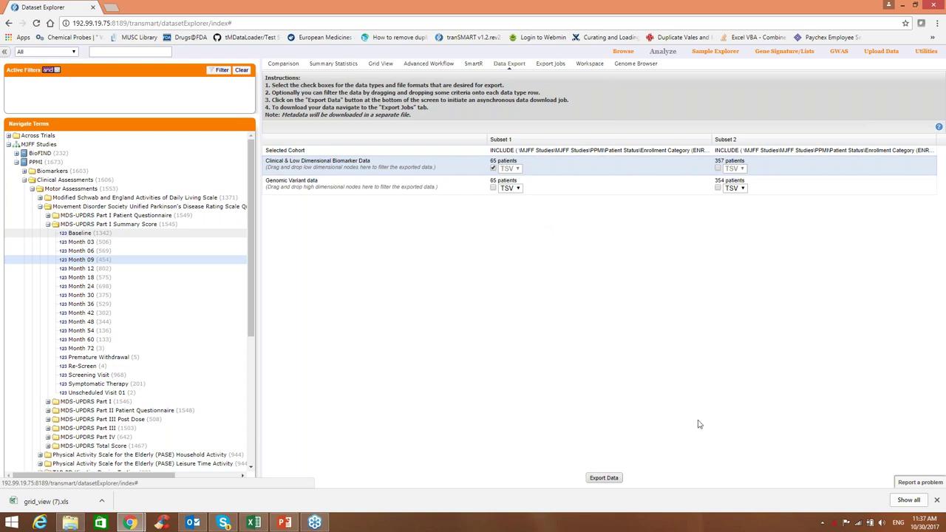
left_click(604, 479)
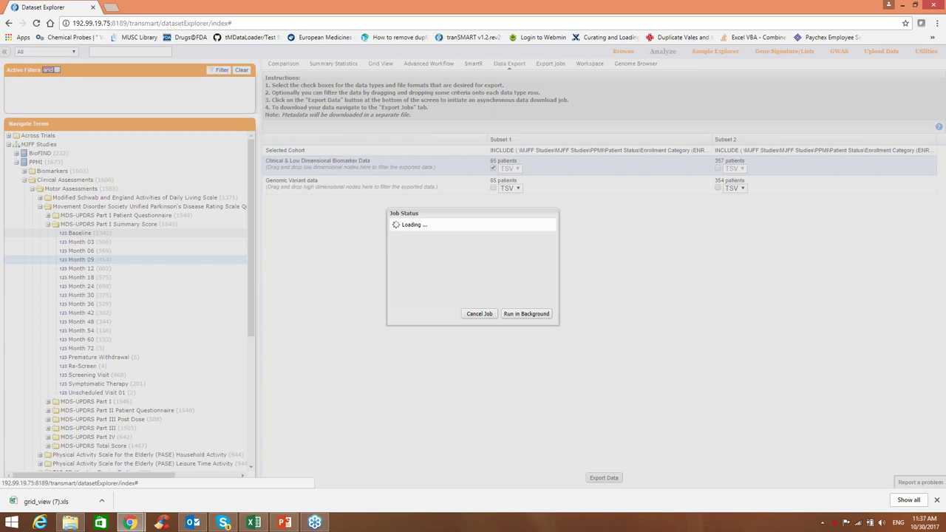
left_click(525, 314)
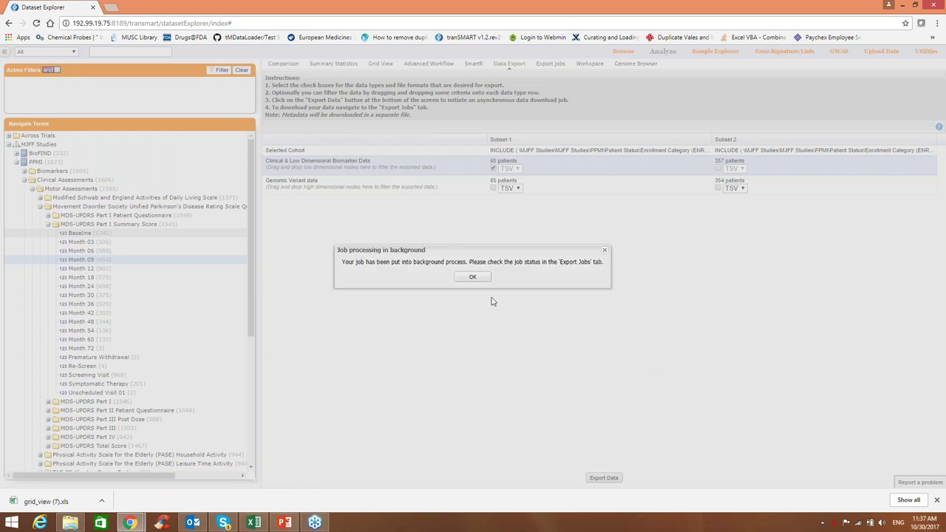
left_click(479, 278)
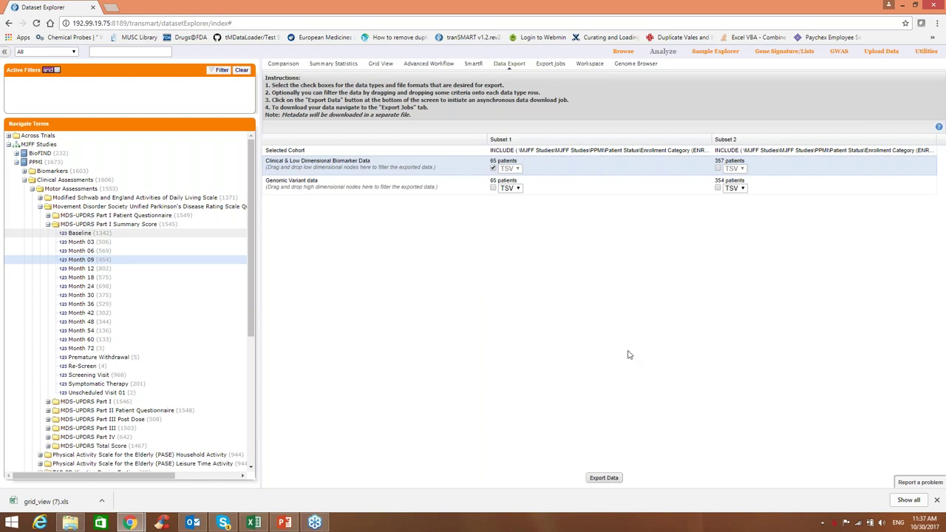
- Download a previously completed export from Export Jobs, then go back to the Comparison tab
left_click(550, 65)
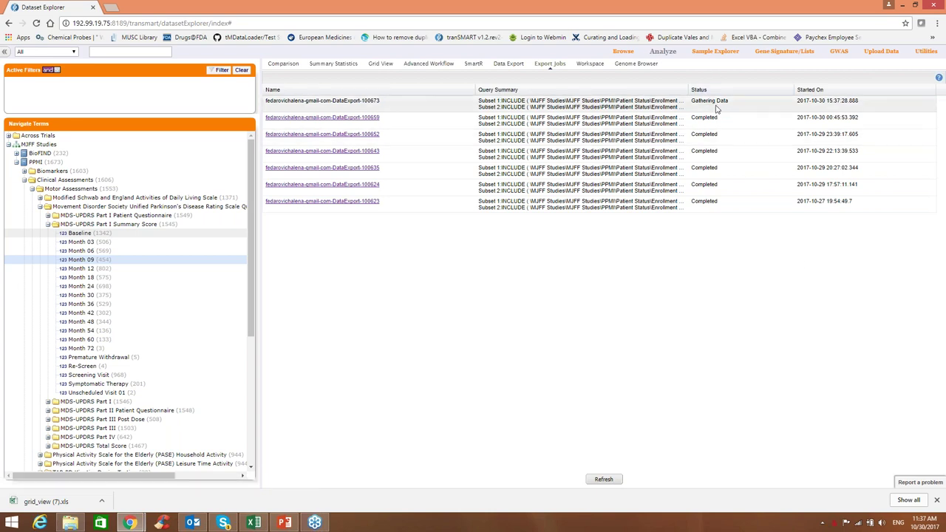
left_click(339, 120)
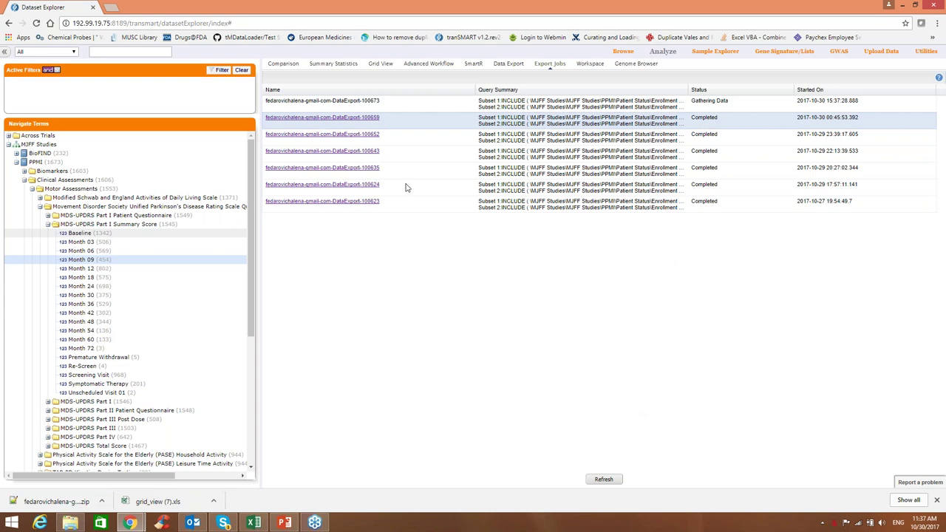
key("alt+Tab")
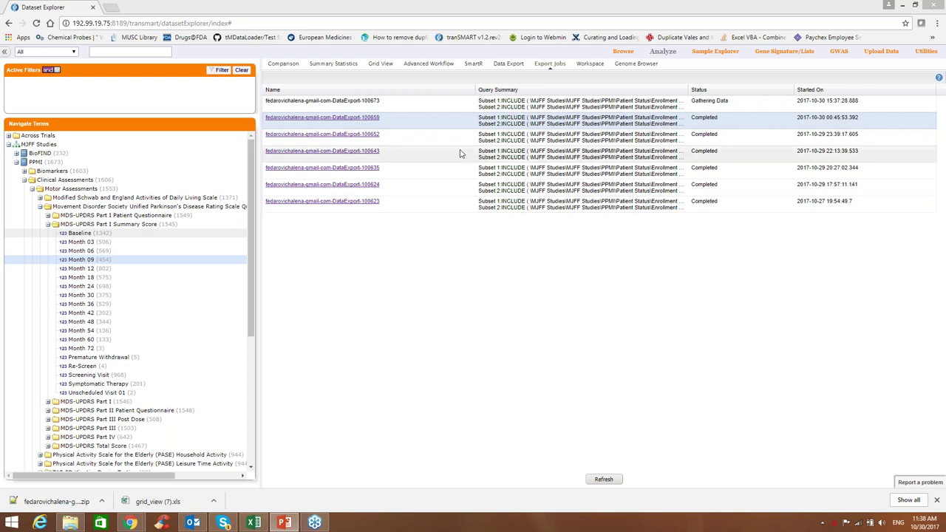
left_click(293, 68)
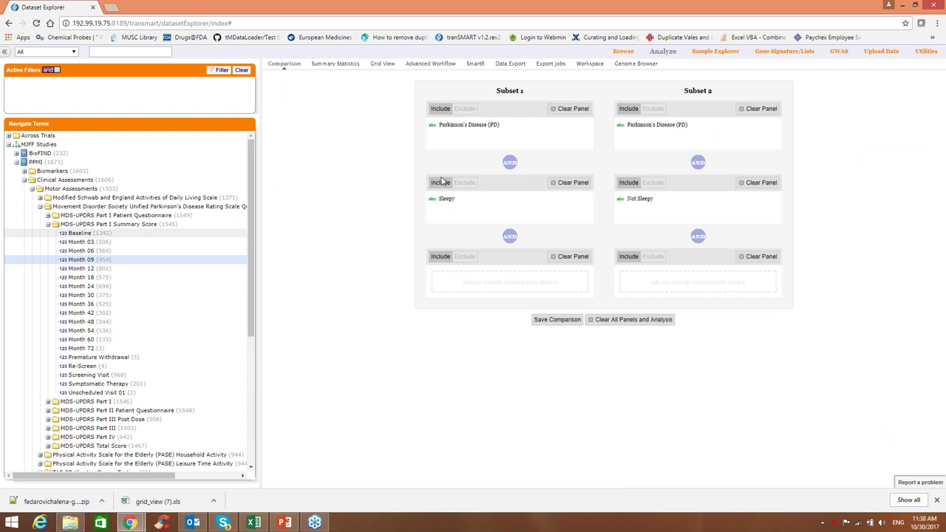
- Browse the Summary Statistics charts for both subsets, then return to the Comparison view
left_click(335, 64)
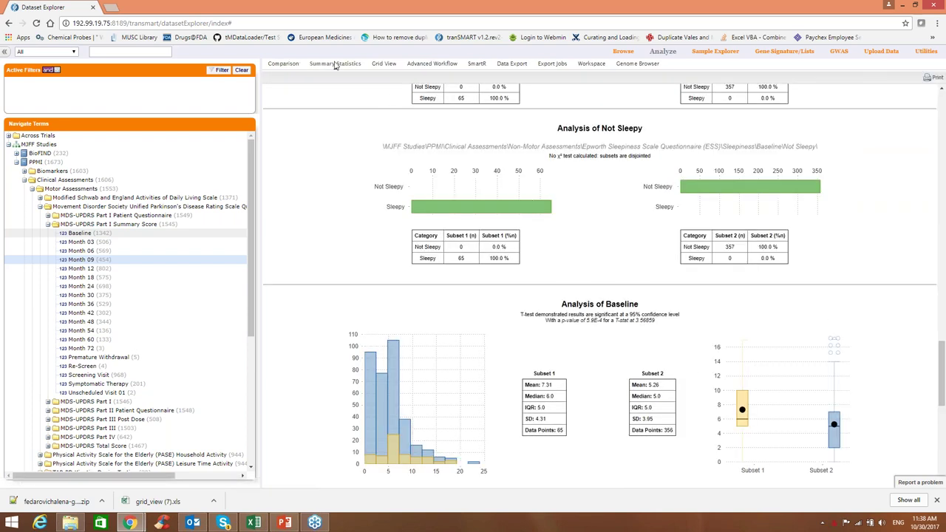
left_click(284, 65)
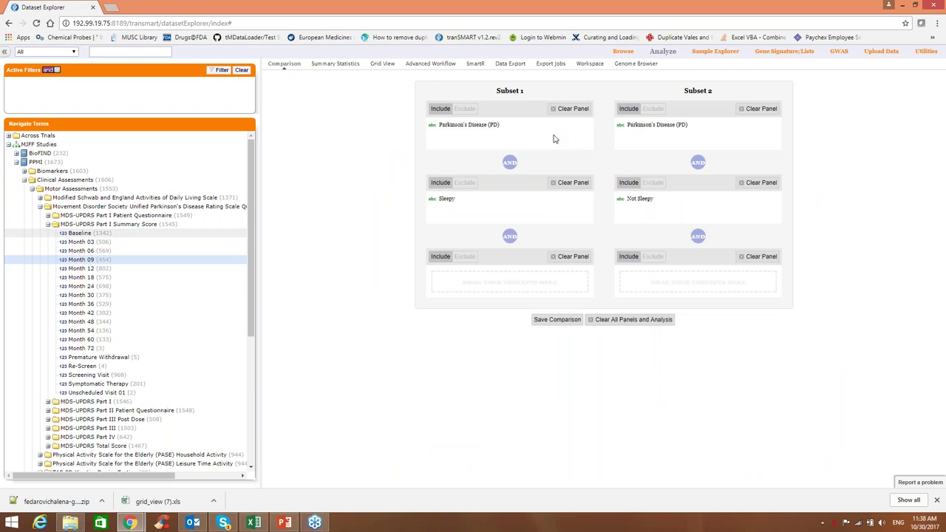
left_click(340, 65)
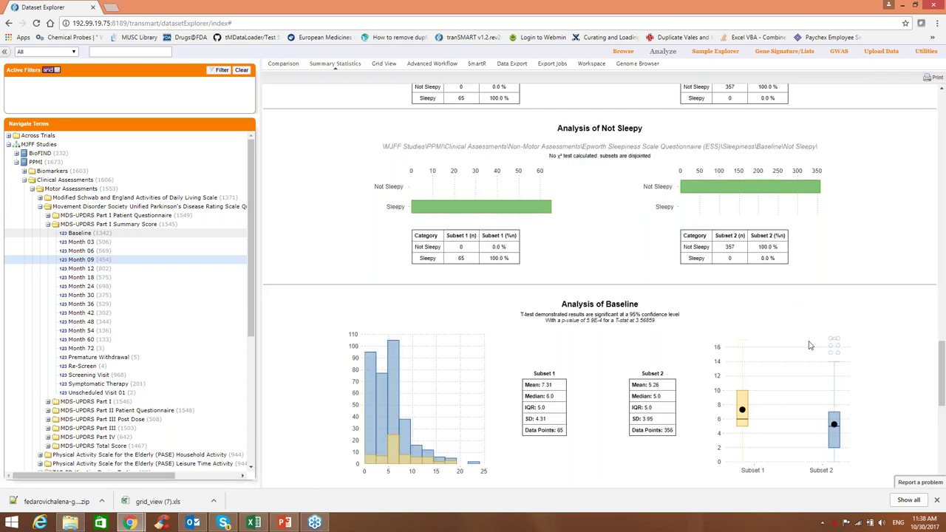
scroll(809, 345, "down", 1)
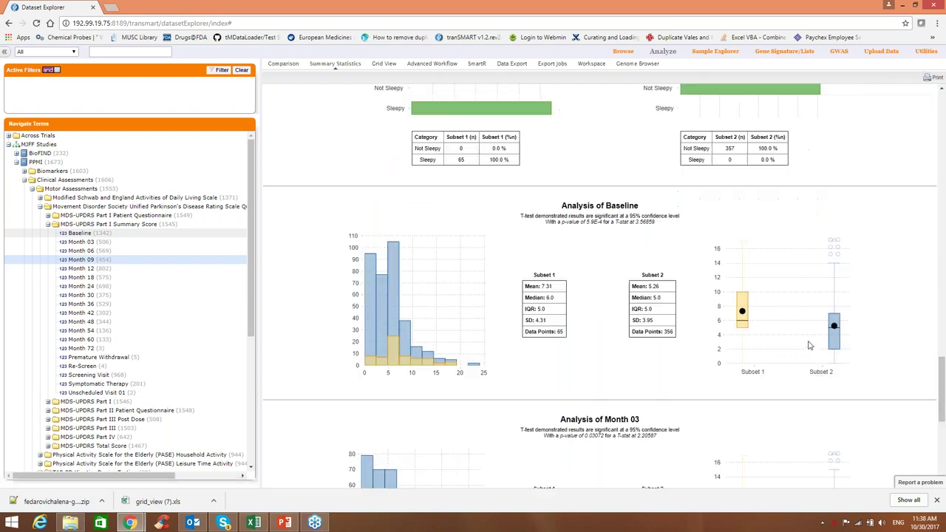
scroll(808, 346, "down", 4)
scroll(809, 346, "down", 3)
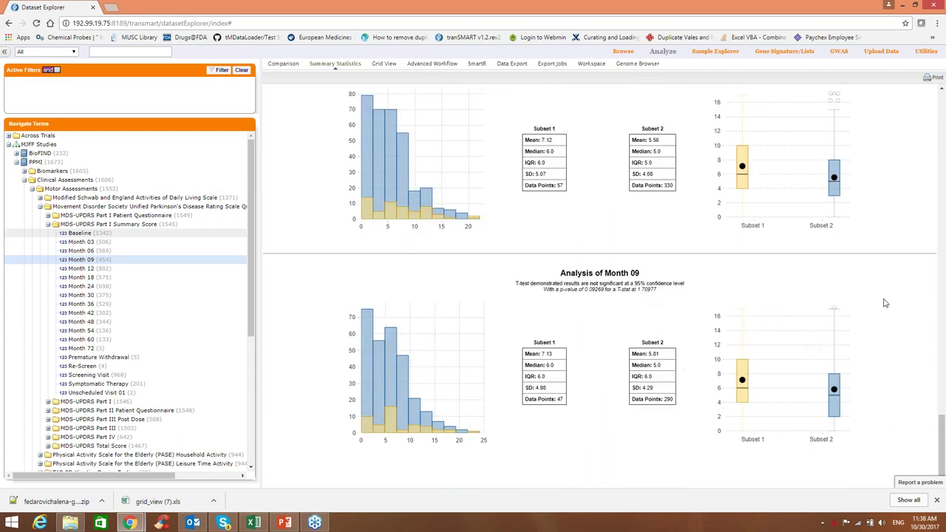
scroll(886, 303, "up", 4)
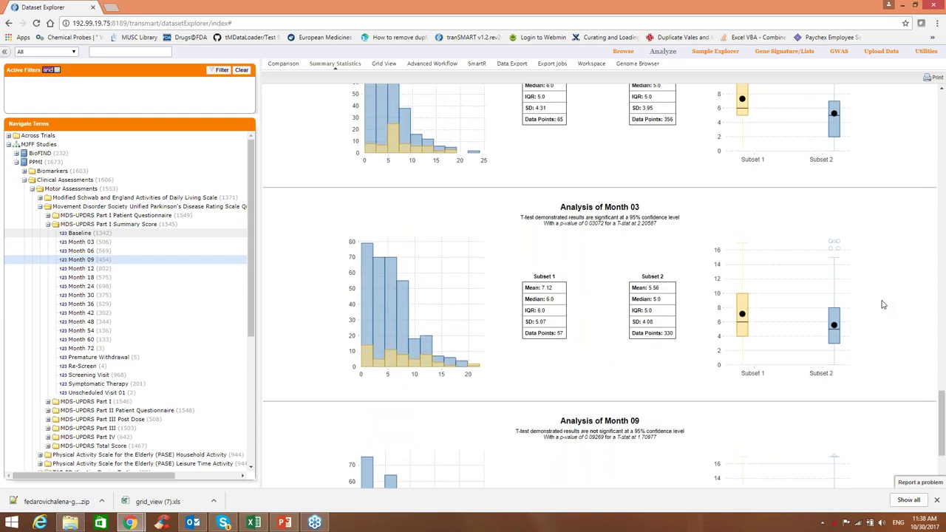
scroll(882, 305, "up", 5)
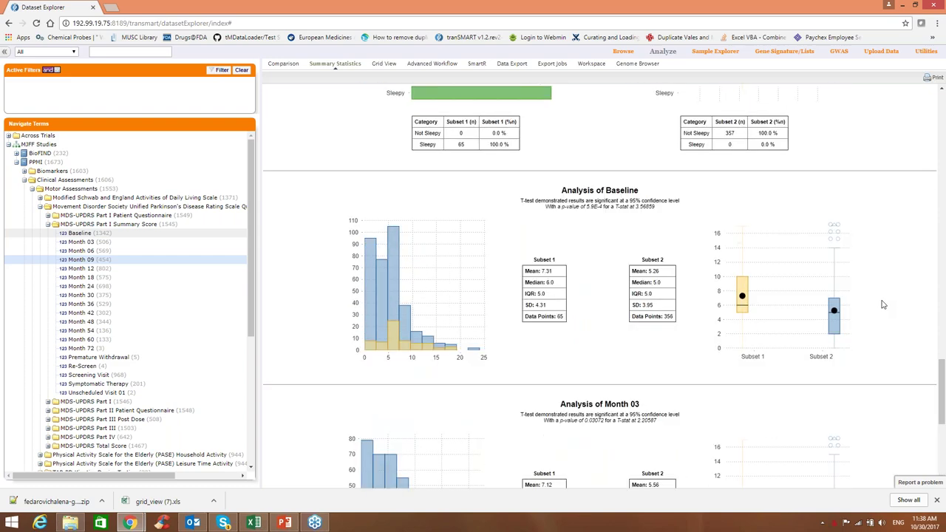
scroll(882, 304, "up", 4)
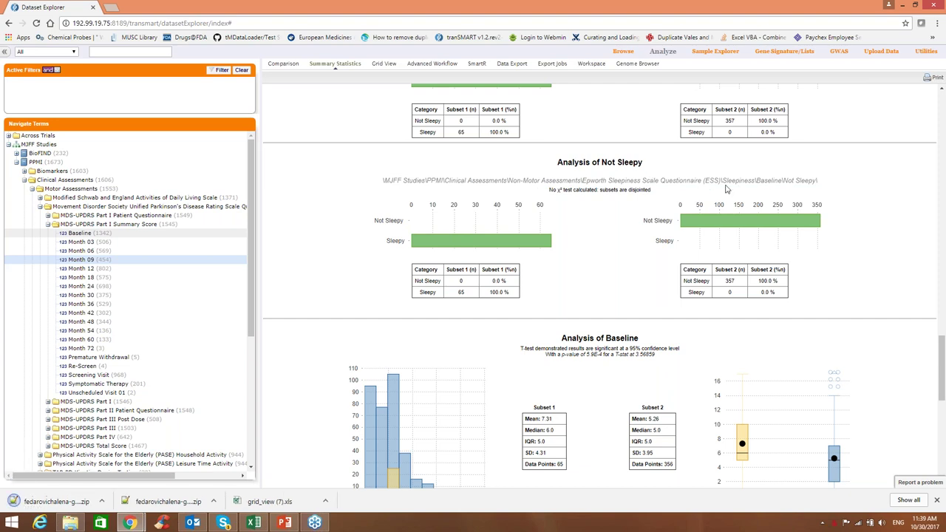
scroll(878, 260, "up", 6)
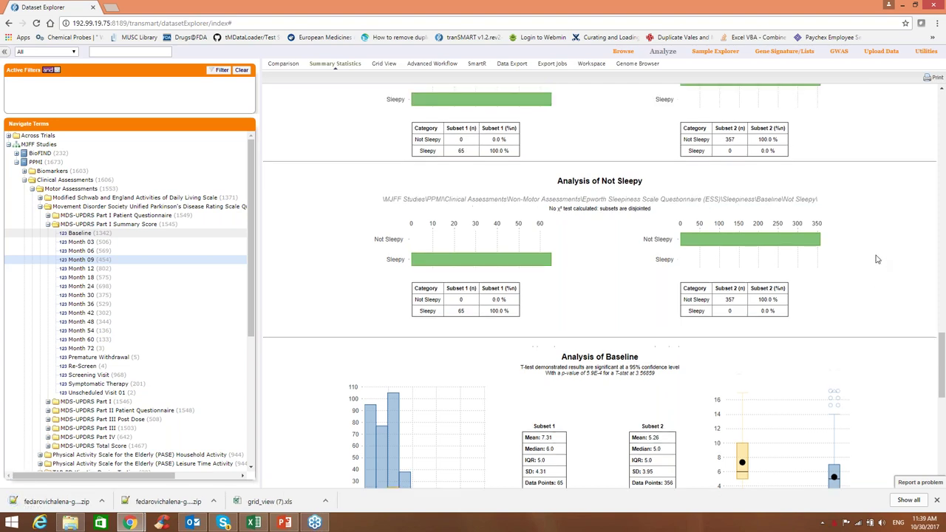
scroll(878, 259, "up", 15)
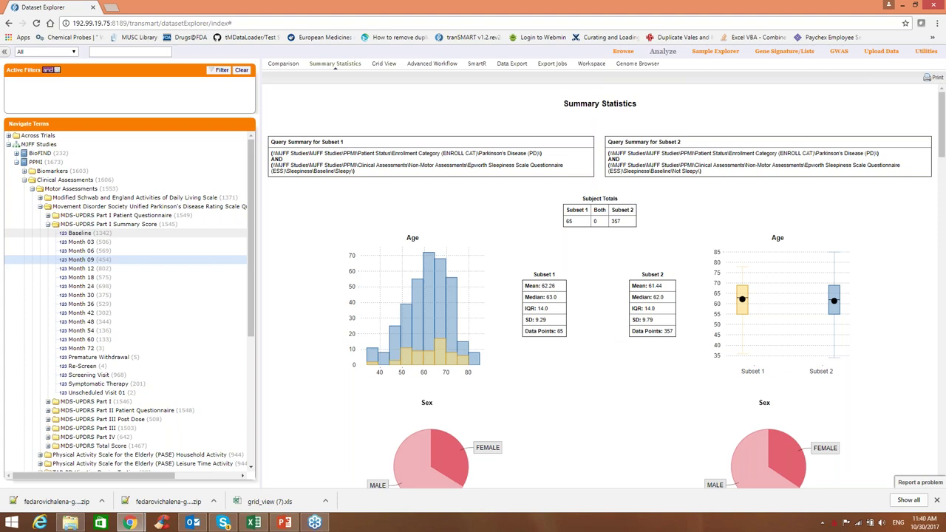
left_click(285, 64)
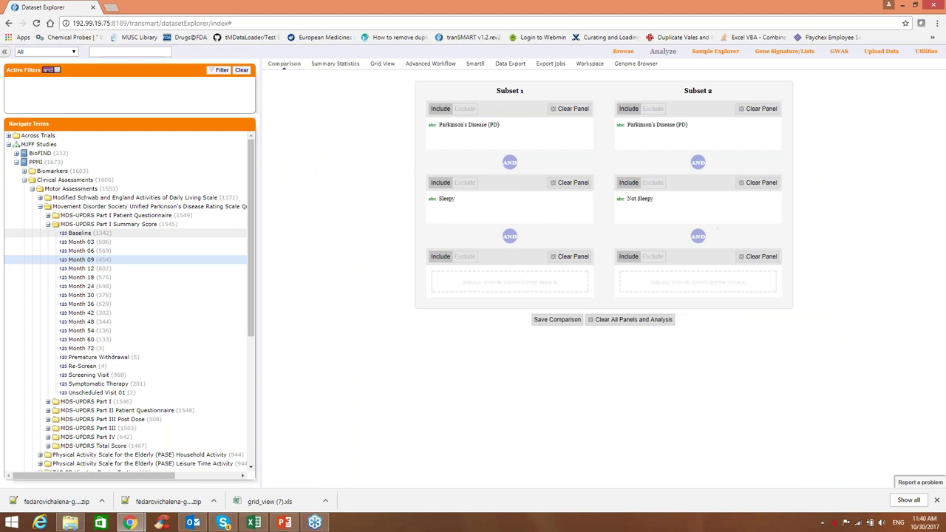
- Select the SmartR Boxplot Workflow, collapse the Part I Summary Score folder, and close the downloads bar
left_click(475, 64)
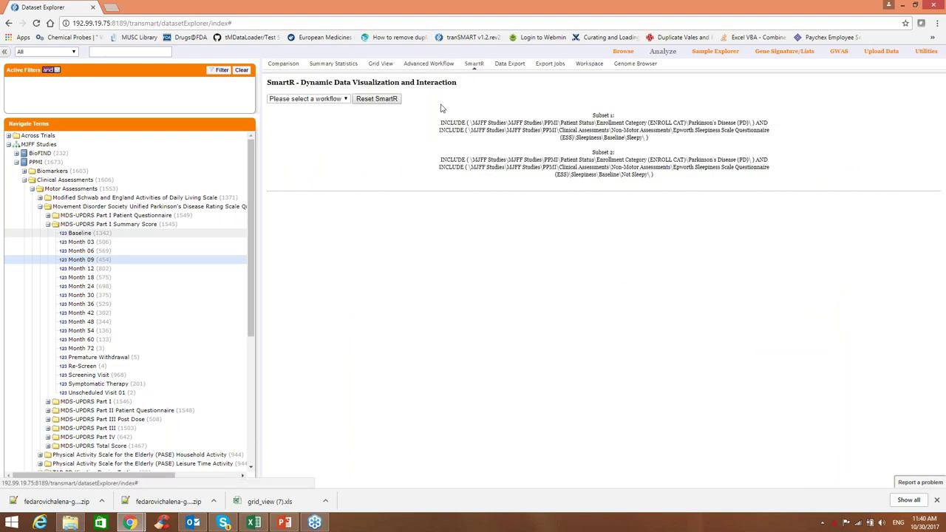
left_click(345, 99)
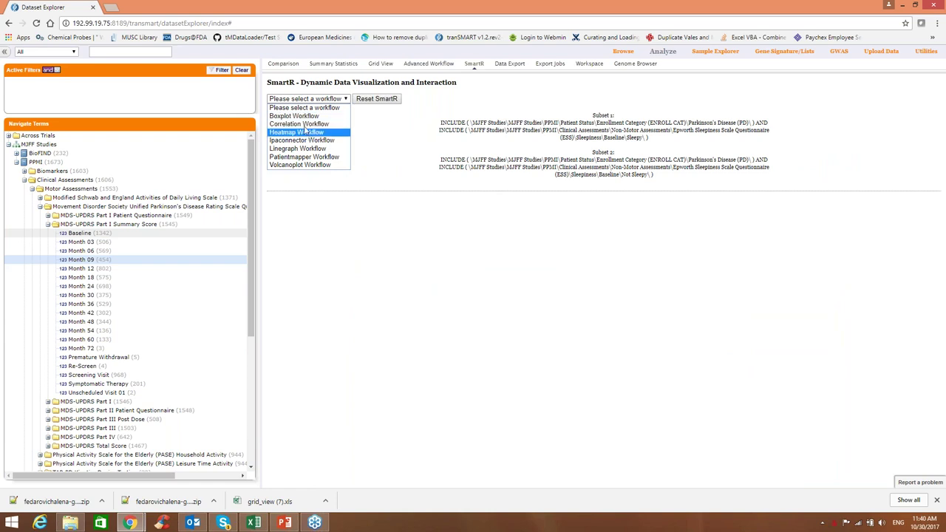
left_click(303, 117)
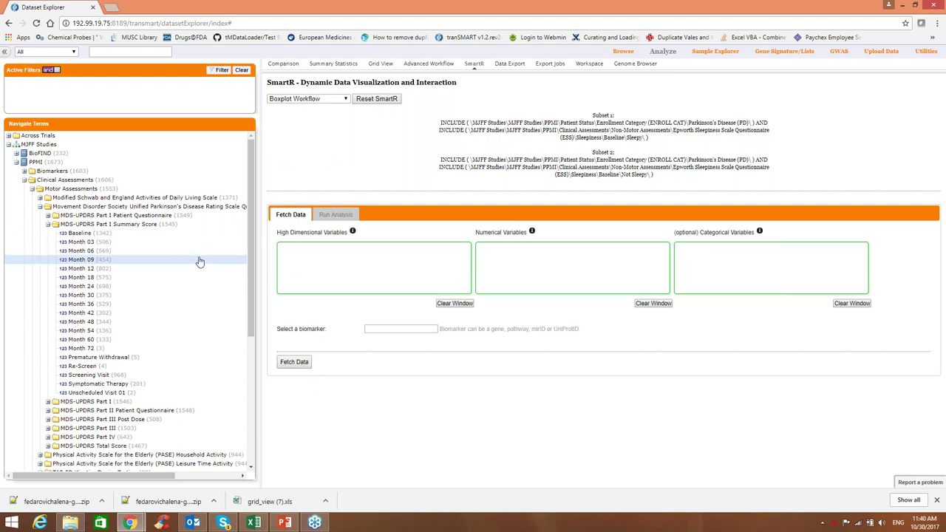
left_click(47, 224)
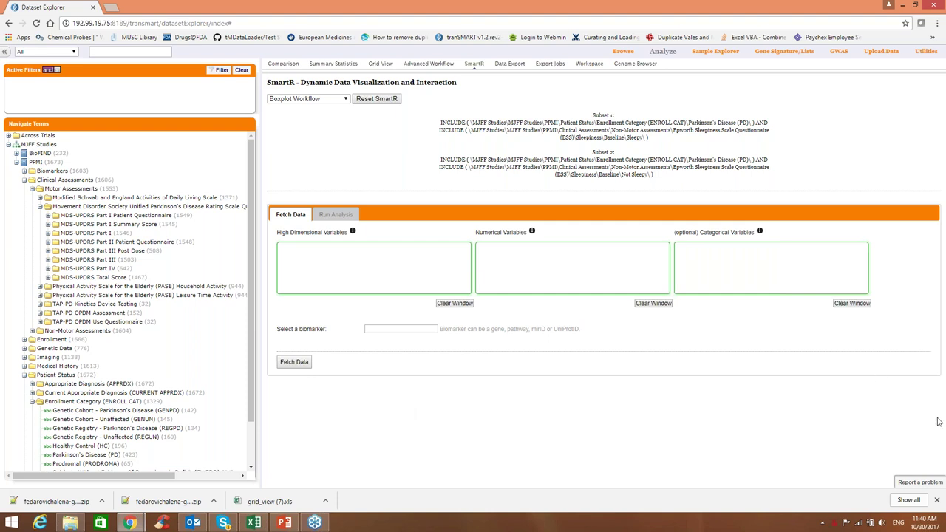
left_click(937, 501)
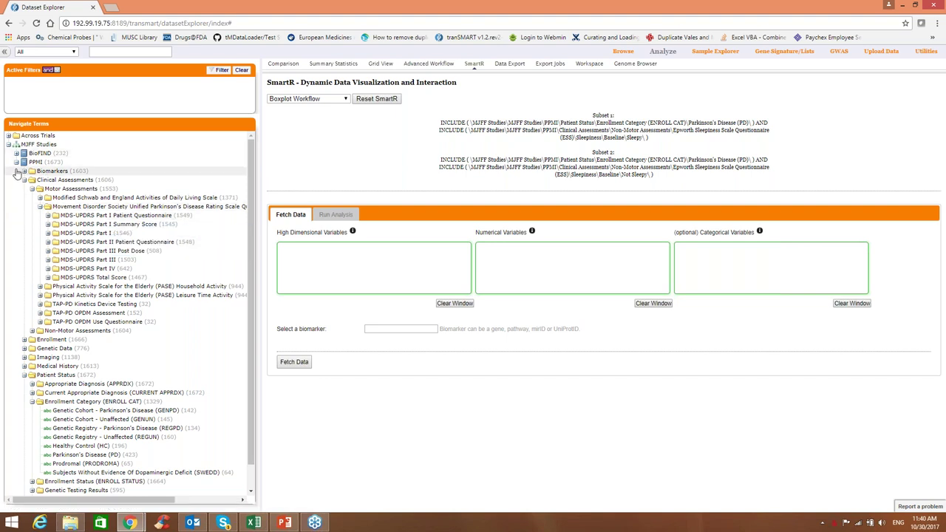
- Fetch Abeta 42 Baseline from Cerebrospinal Fluid biomarkers as the boxplot's numerical variable
left_click(24, 171)
left_click(31, 180)
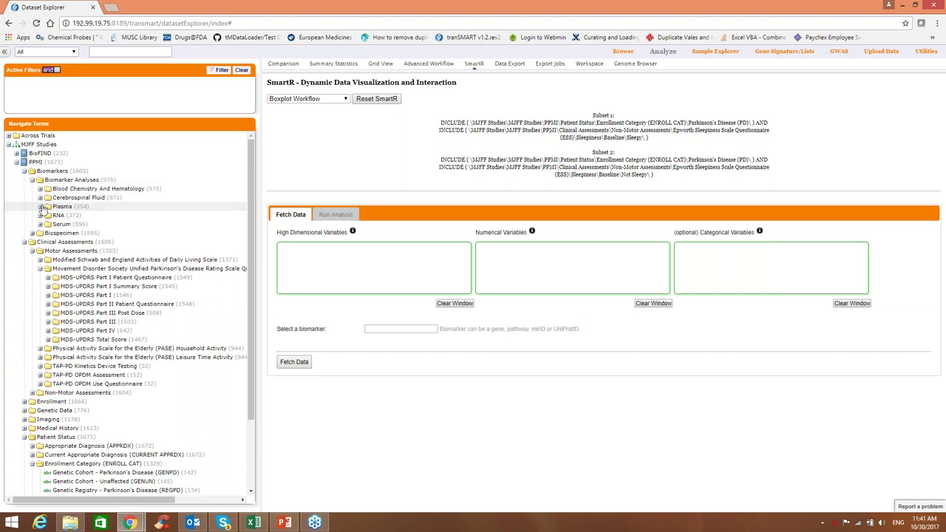
left_click(40, 198)
left_click(47, 207)
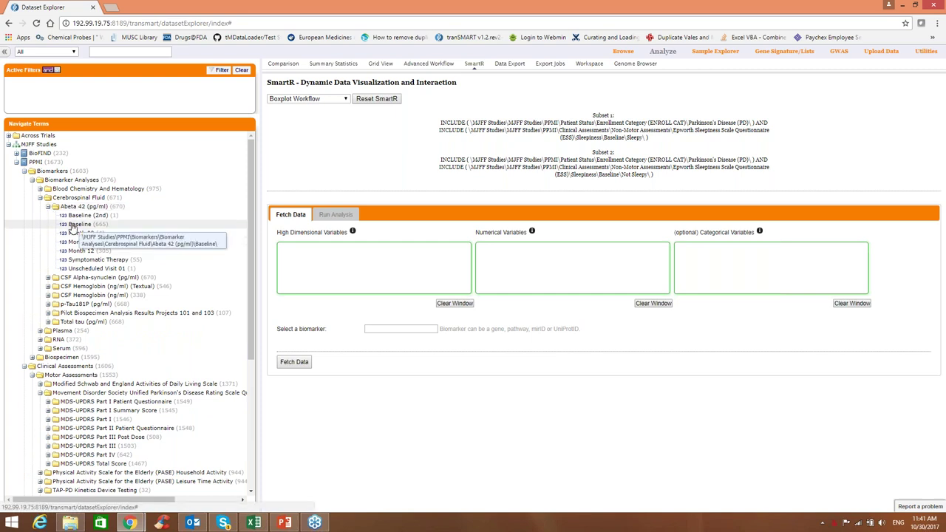
left_click_drag(72, 229, 495, 274)
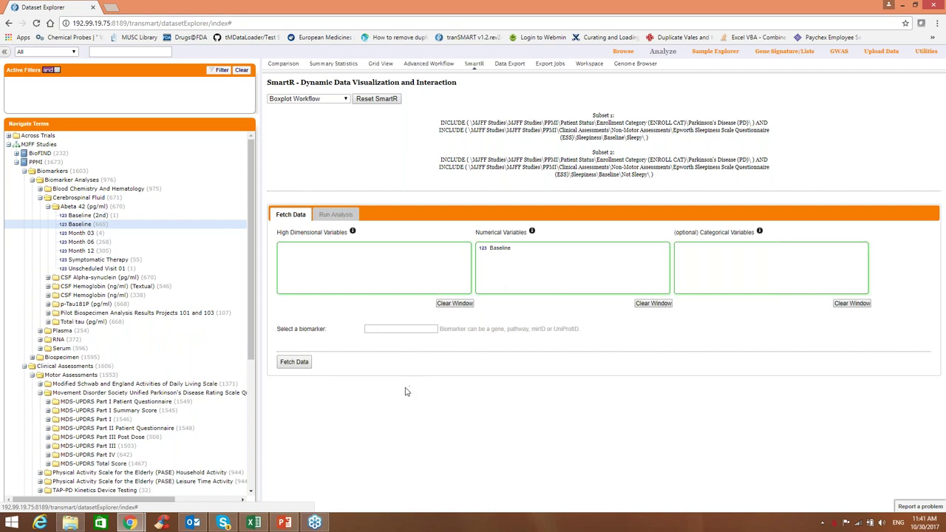
left_click(304, 363)
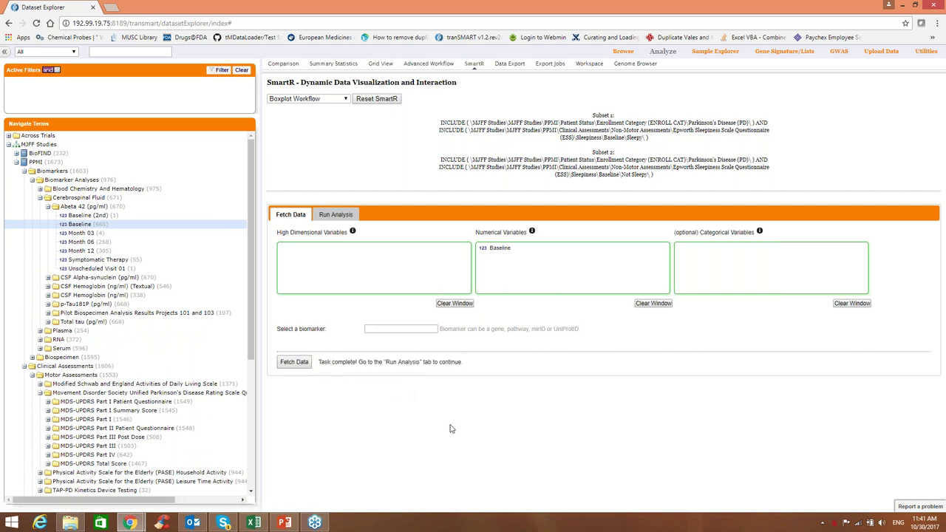
left_click(338, 216)
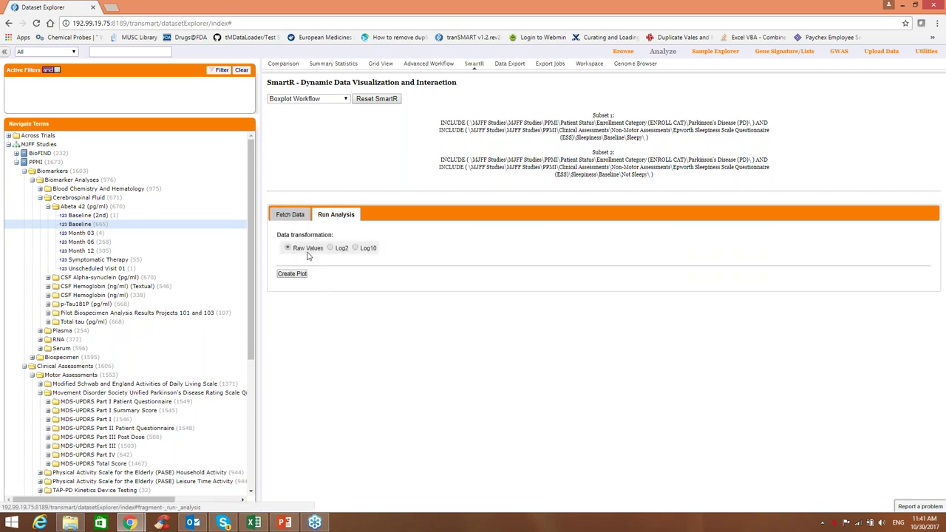
- Draw the raw Abeta 42 Baseline boxplot (ANOVA p=0.0339) and read each box's values
left_click(298, 274)
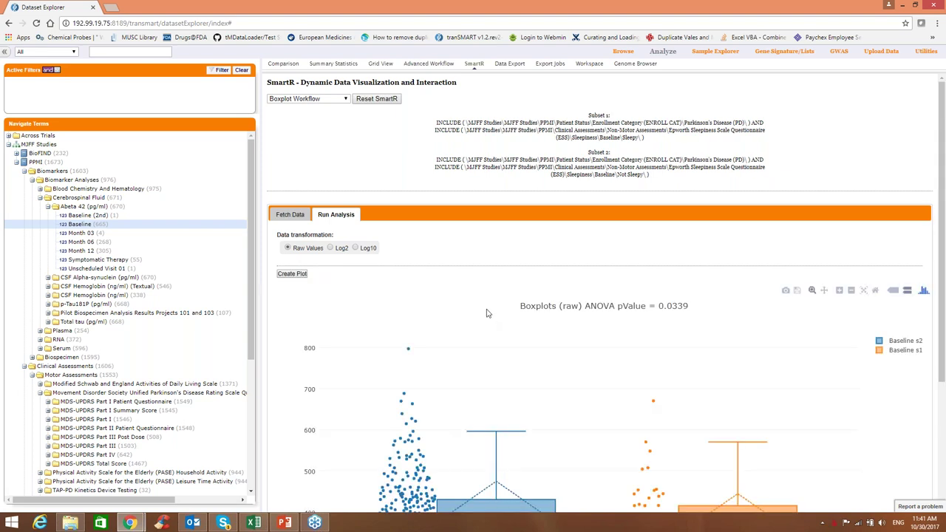
scroll(786, 397, "down", 3)
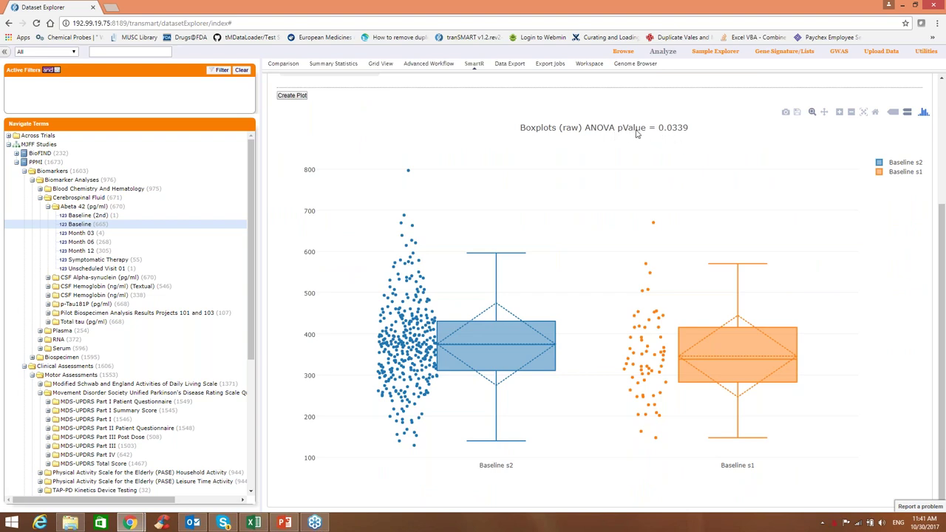
mouse_move(515, 345)
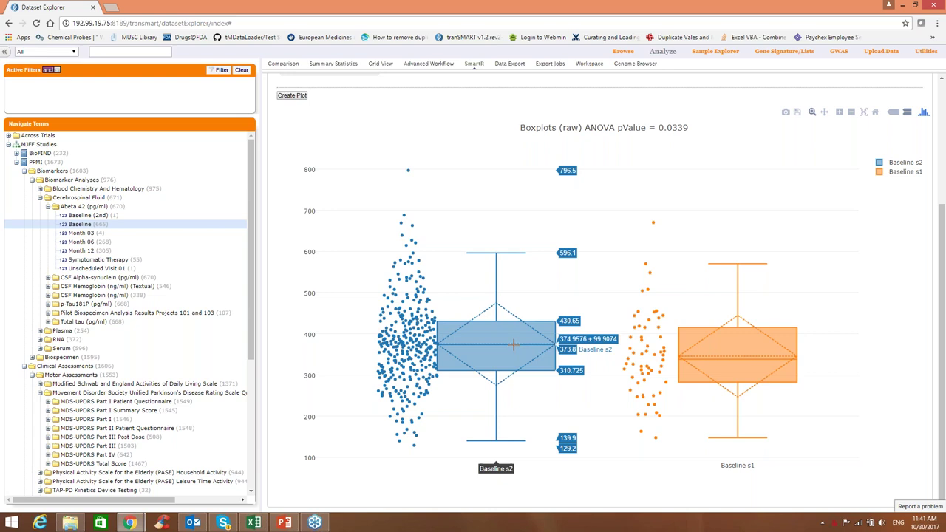
mouse_move(722, 359)
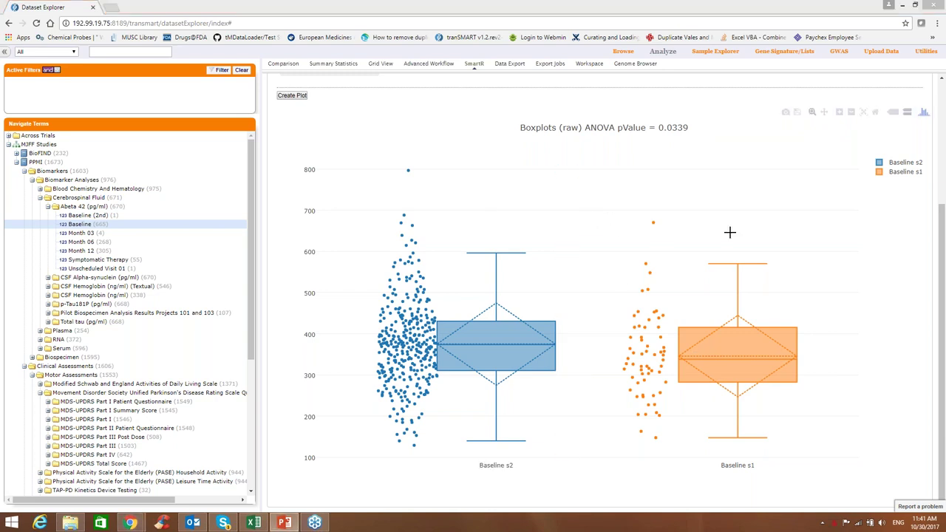
- Maximize PowerPoint and advance to slide 28, 'Advance workflows: Box Plot with ANOVA'
key("alt+Tab")
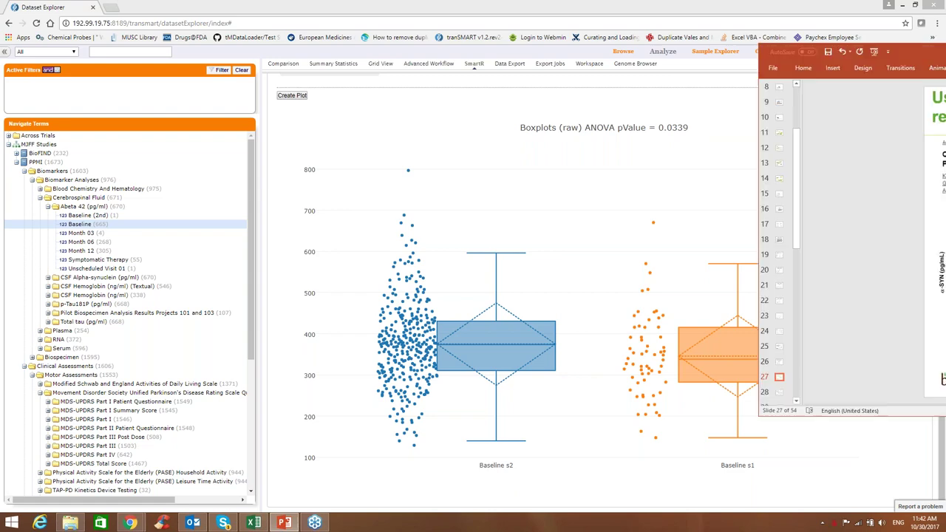
left_click(830, 94)
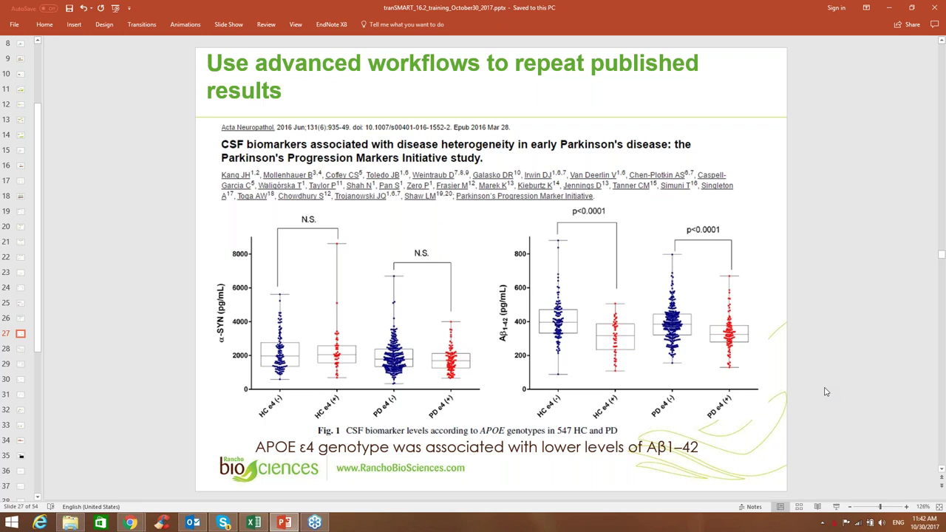
scroll(827, 392, "down", 2)
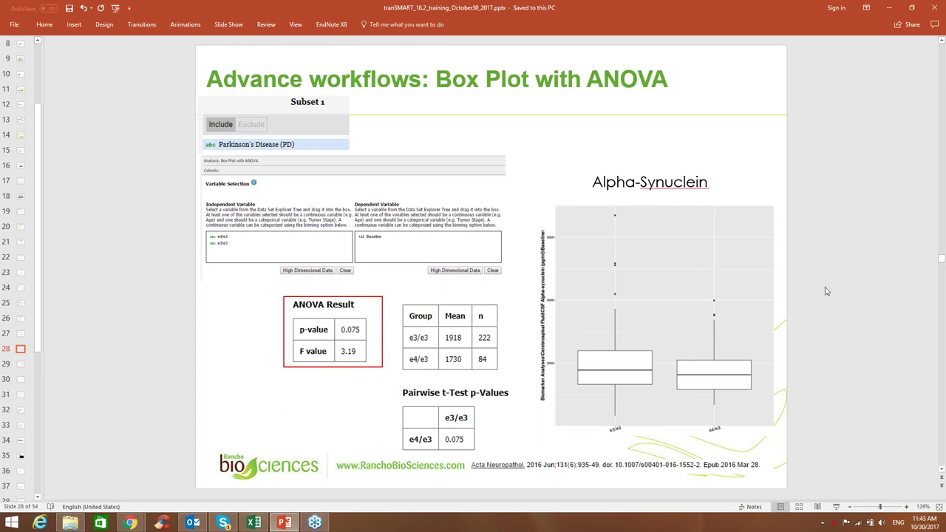
- Scroll the PowerPoint deck past the Abeta42 ANOVA slide through slides 29 and 30
scroll(827, 291, "down", 1)
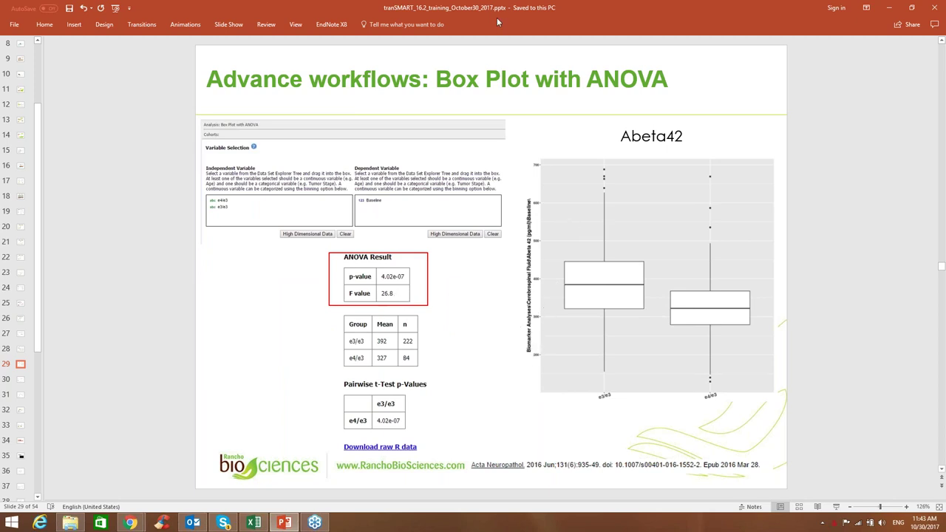
scroll(710, 214, "down", 1)
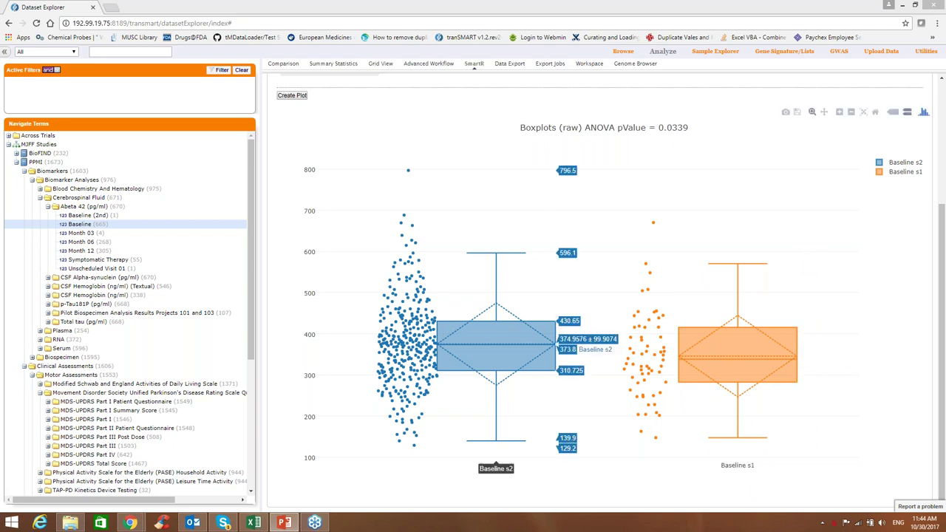
- Clear the Sleepy and Not Sleepy criteria and empty Subset 2, keeping only Parkinson's Disease
left_click(444, 68)
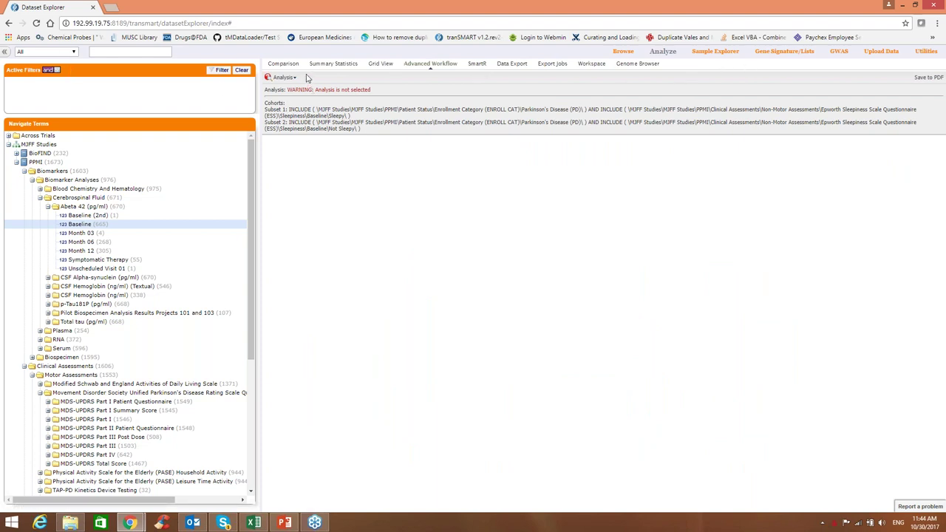
left_click(286, 64)
left_click(570, 183)
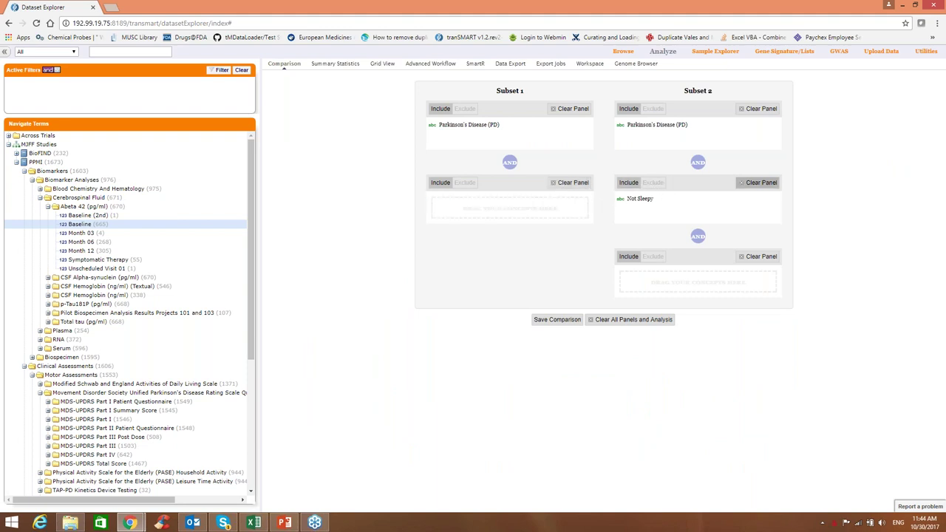
left_click(758, 183)
left_click(745, 111)
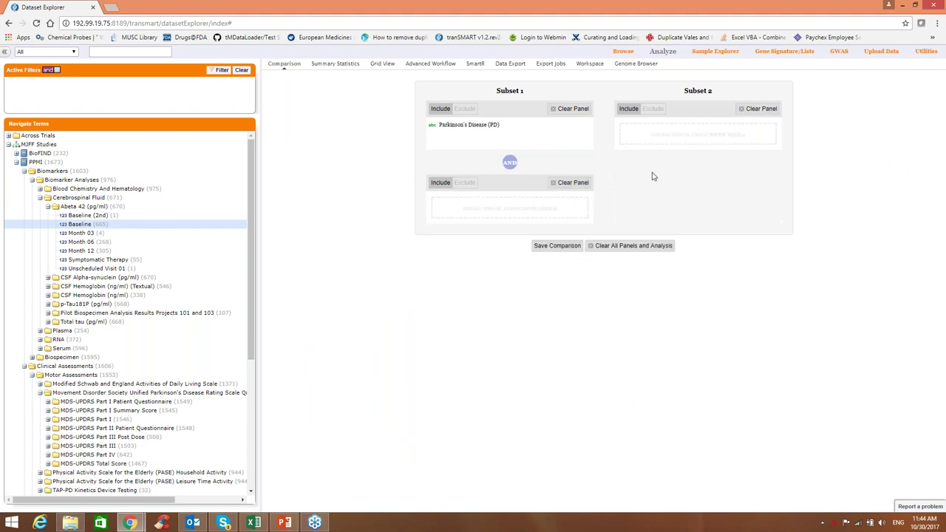
left_click(425, 67)
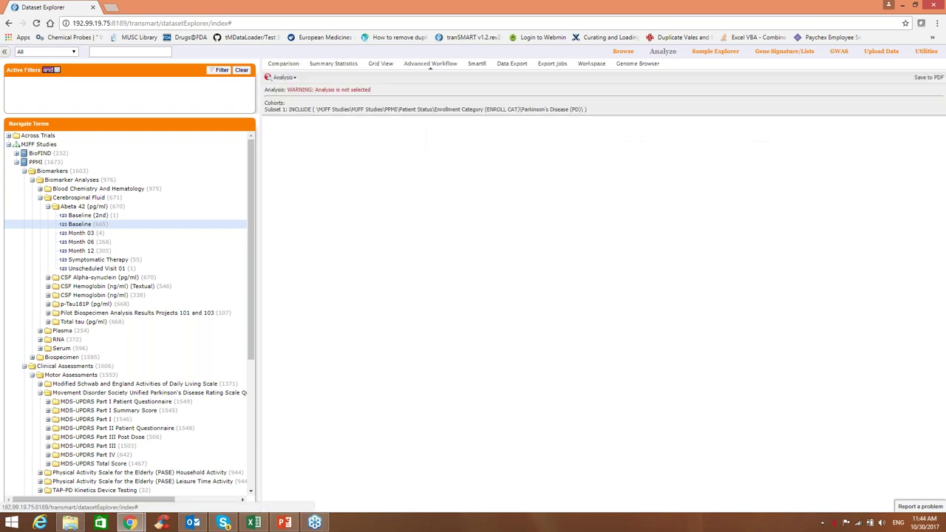
- Start a Correlation Analysis with Abeta 42 Baseline and CSF Alpha-synuclein Baseline as variables
left_click(297, 78)
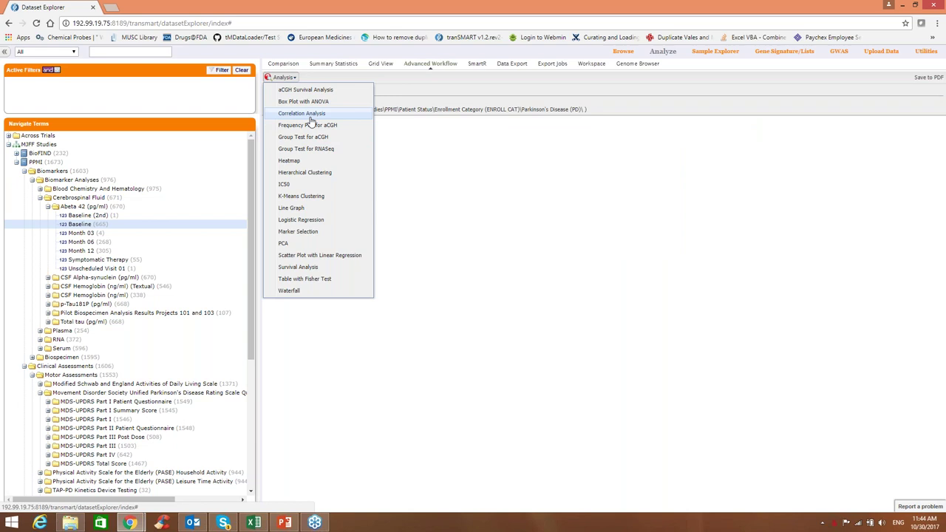
left_click(312, 116)
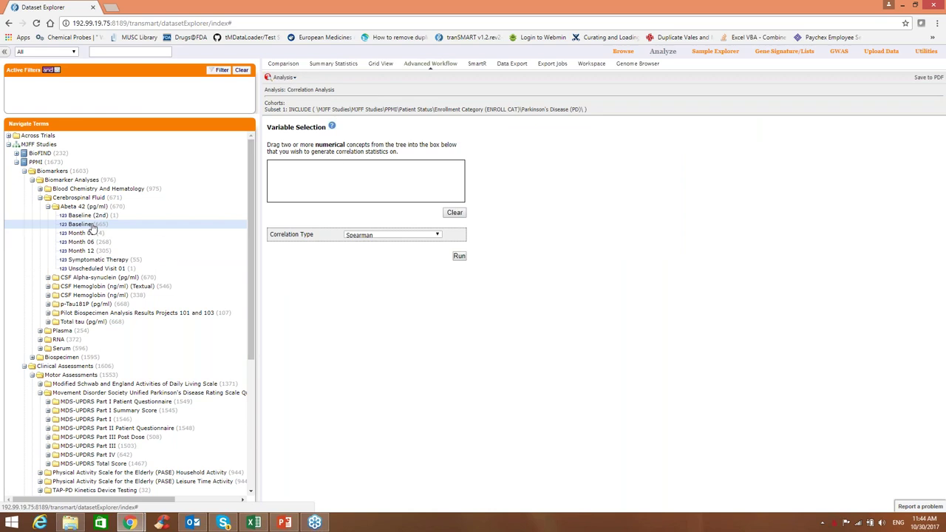
left_click_drag(91, 228, 320, 177)
left_click(48, 278)
left_click_drag(70, 295, 314, 190)
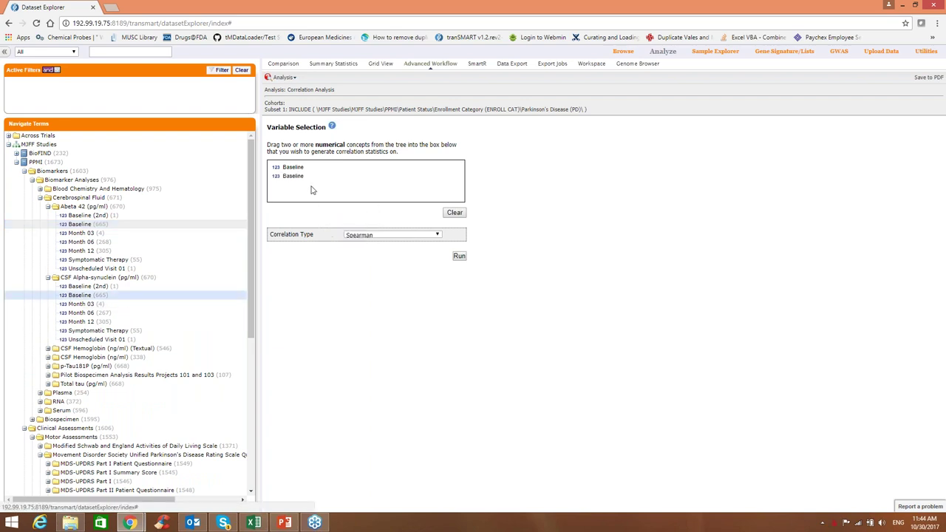
- Run it as Spearman and review the 0.38 coefficient, histograms and scatter plot
left_click(438, 235)
left_click(438, 235)
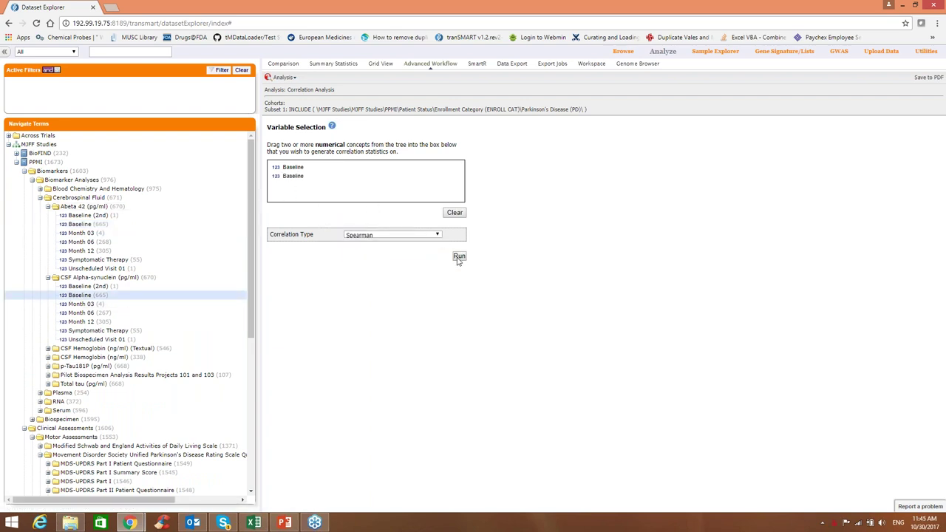
left_click(459, 257)
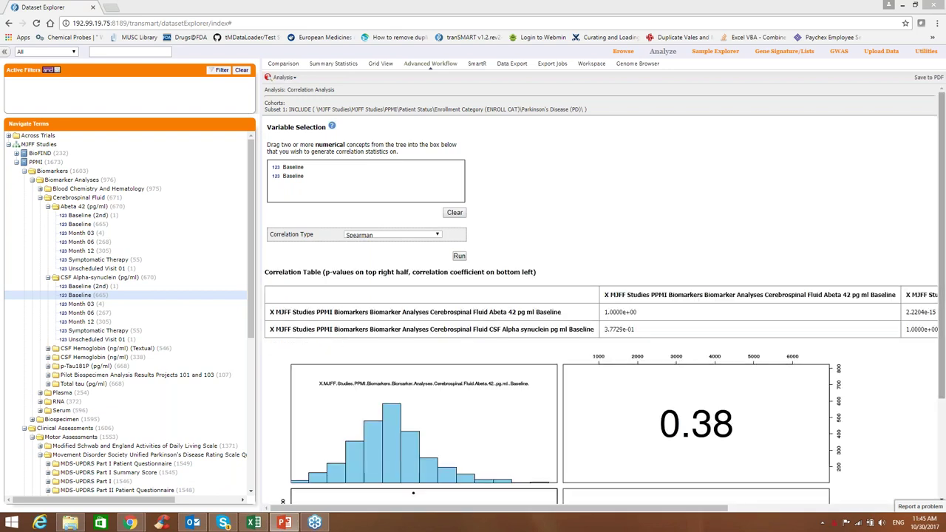
left_click(943, 435)
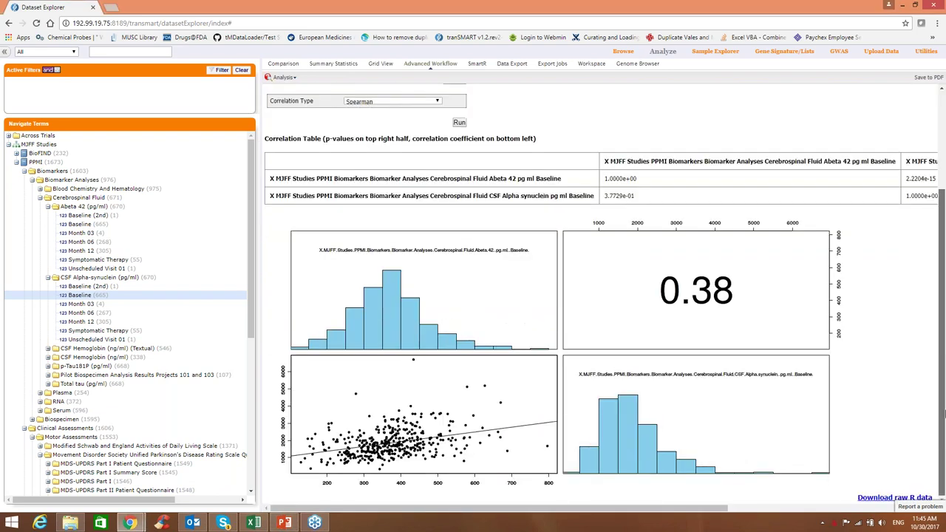
scroll(943, 414, "up", 2)
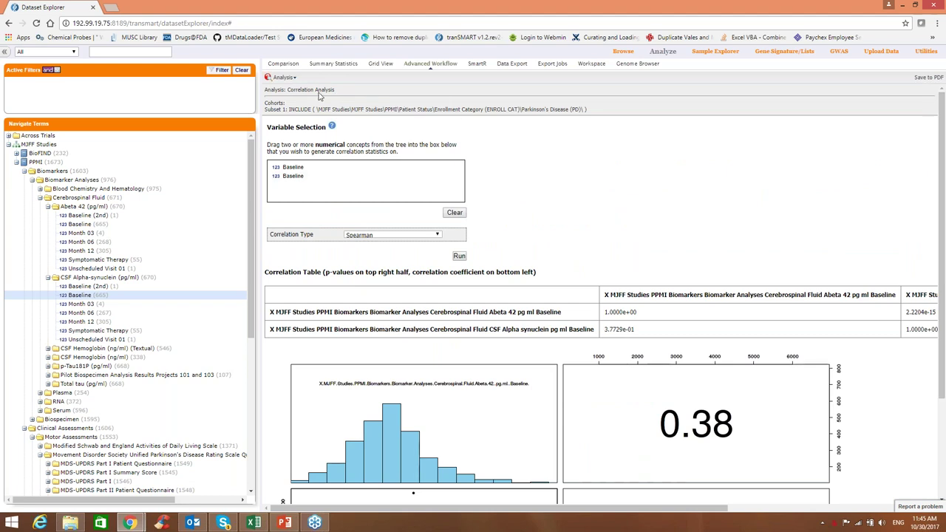
- Select SmartR's Correlation Workflow and try loading the Baseline concepts and fetching data
left_click(477, 64)
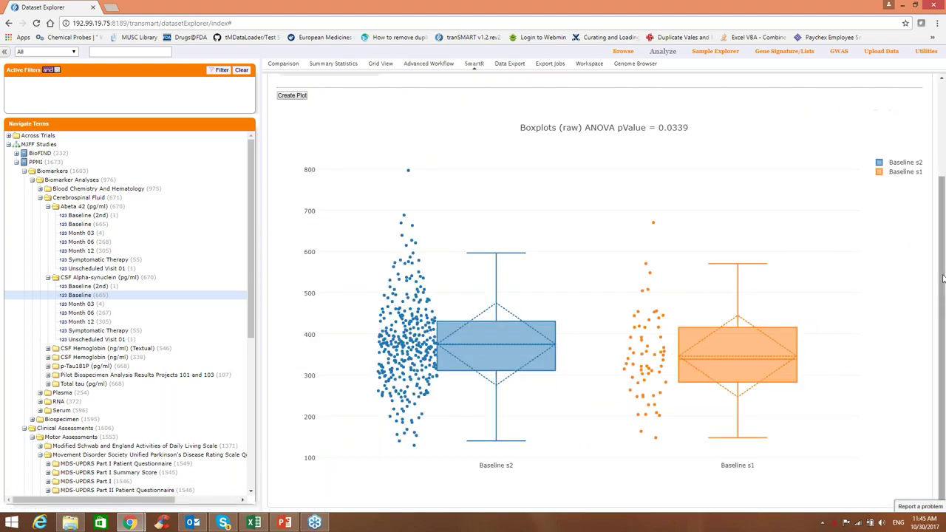
scroll(943, 277, "up", 3)
left_click(345, 100)
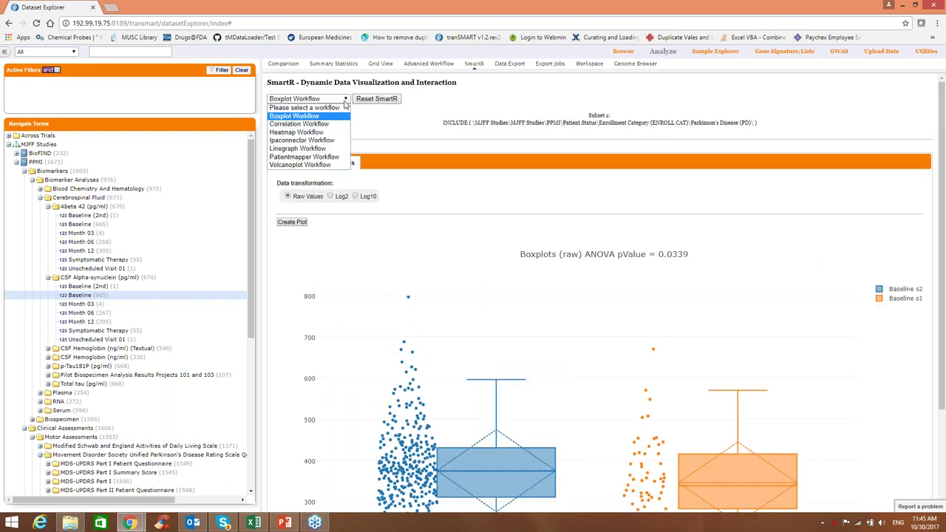
left_click(324, 126)
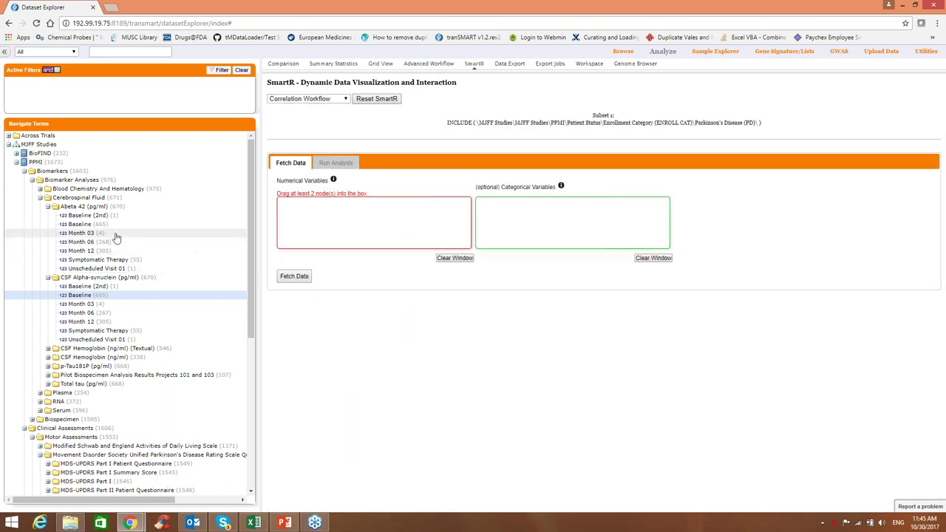
left_click_drag(111, 224, 566, 219)
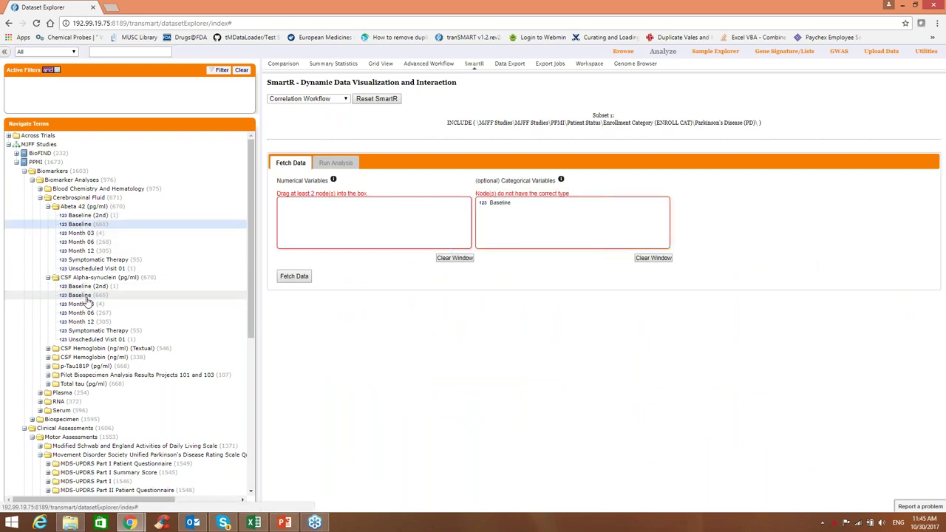
left_click_drag(83, 294, 479, 233)
left_click(300, 278)
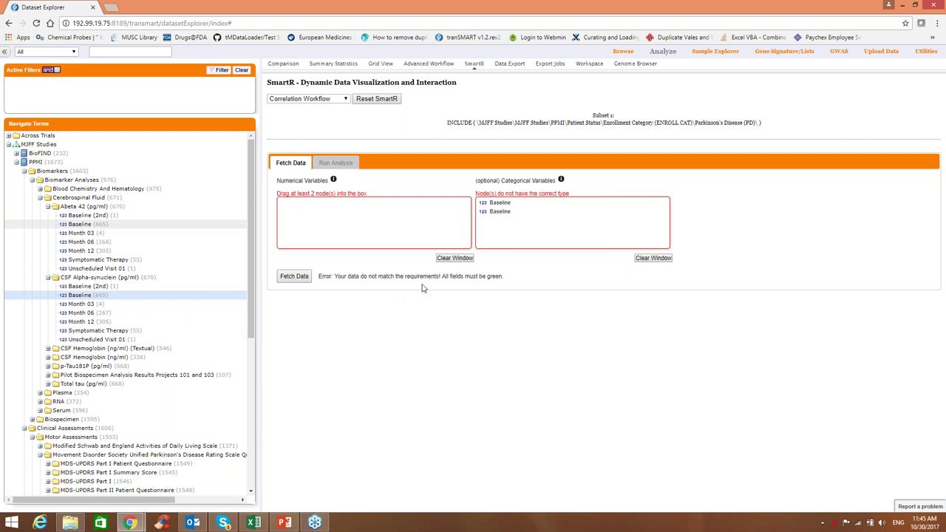
- Empty the categorical variables, load both Baselines as numerical variables, and fetch their data
left_click(653, 259)
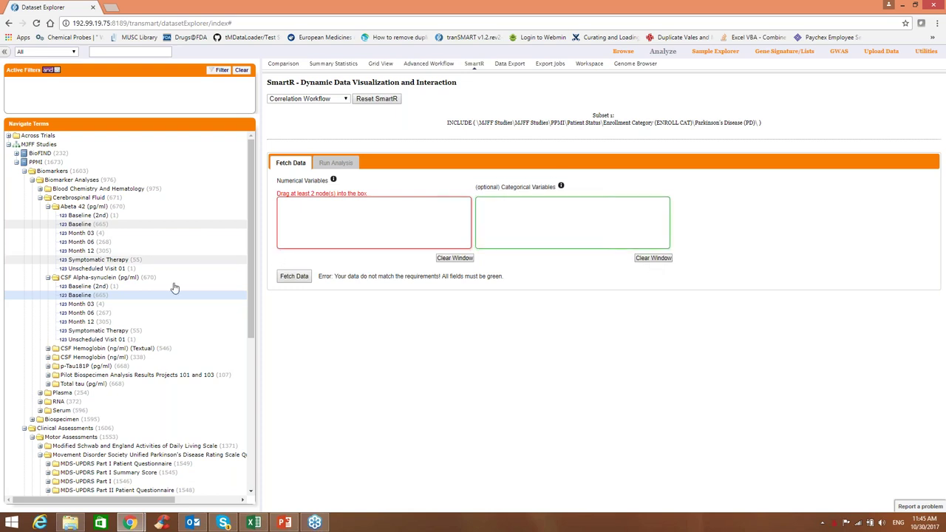
left_click_drag(79, 224, 370, 221)
left_click_drag(79, 299, 340, 235)
left_click(295, 271)
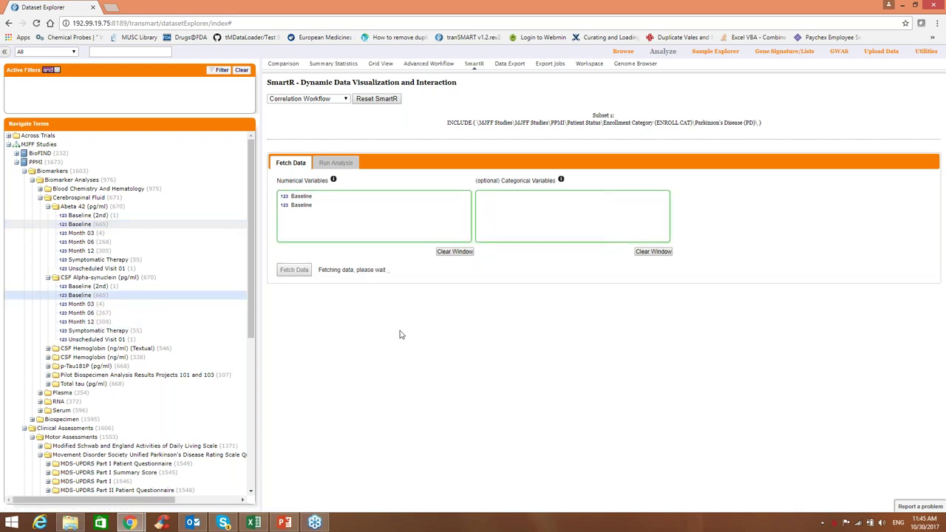
- Create the Spearman scatter plot and inspect it: coefficient 0.3773 across 412 patients
left_click(344, 164)
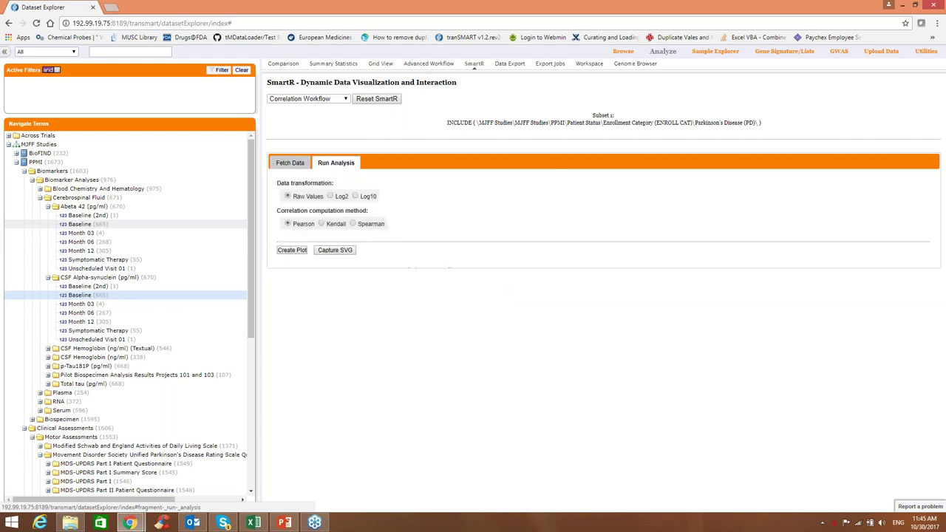
left_click(353, 225)
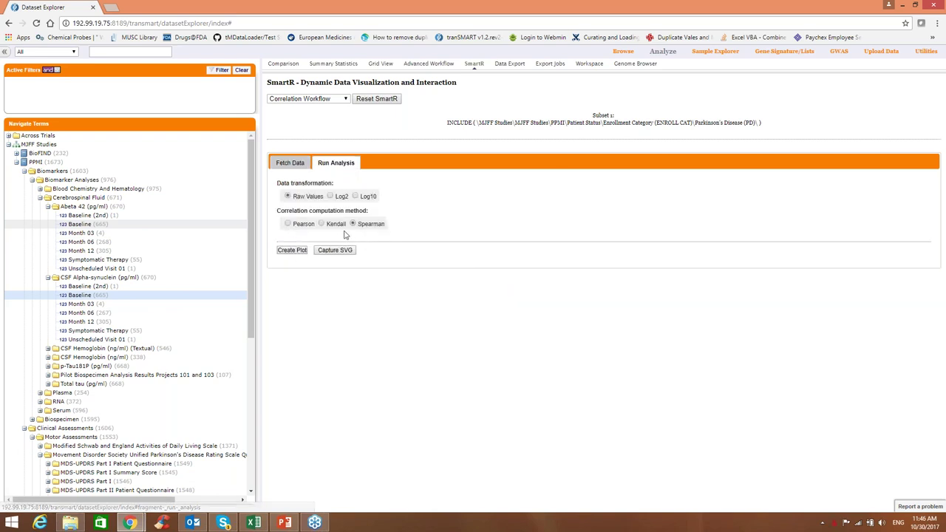
left_click(292, 252)
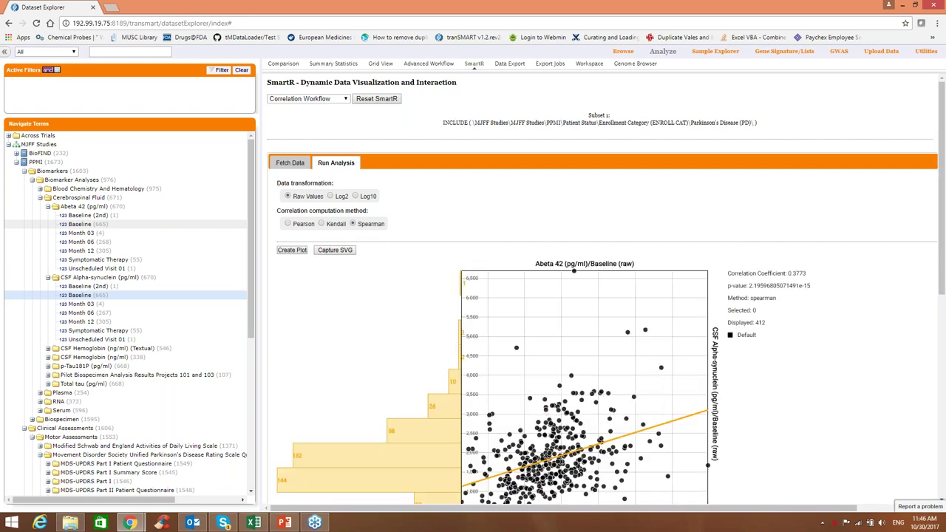
scroll(791, 451, "down", 3)
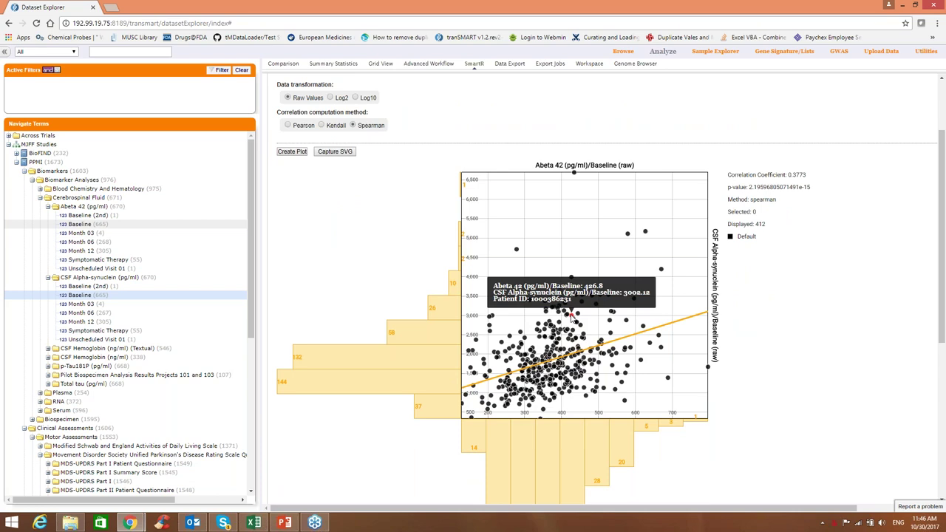
mouse_move(612, 315)
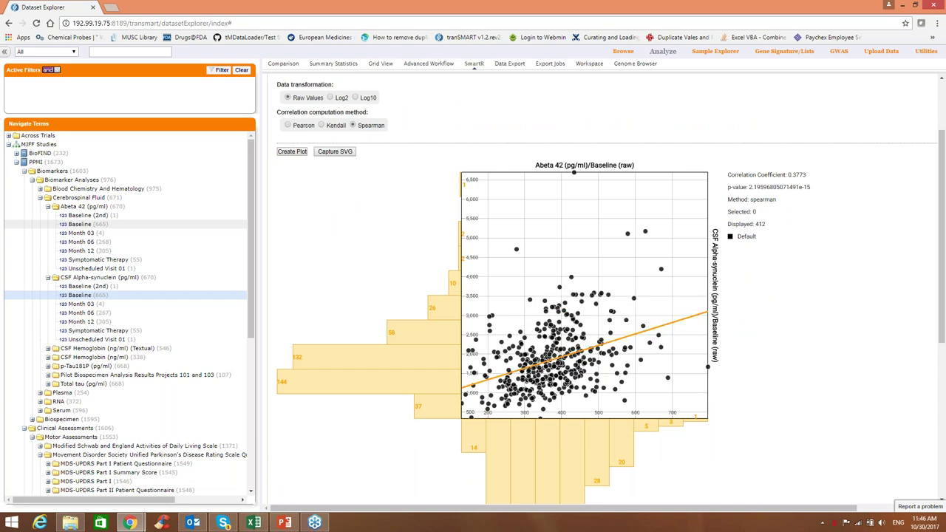
mouse_move(585, 347)
key("alt+Tab")
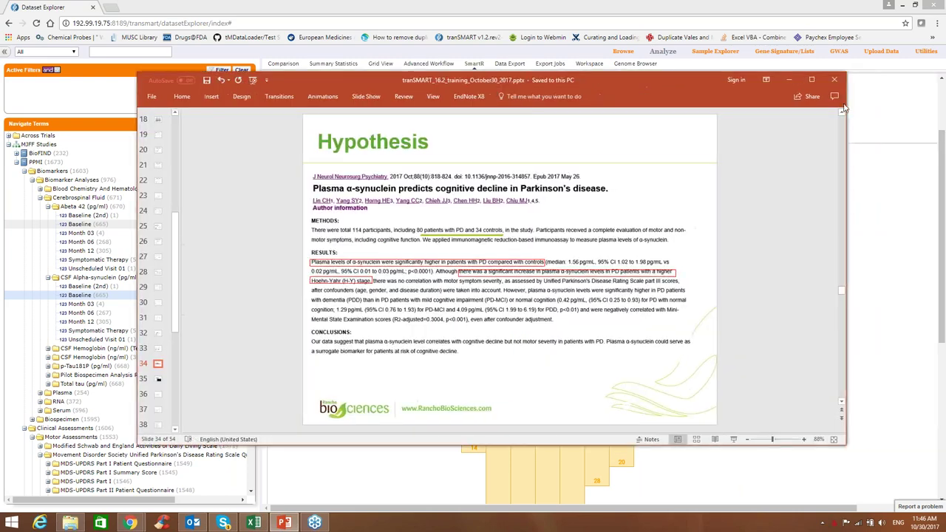
left_click(814, 78)
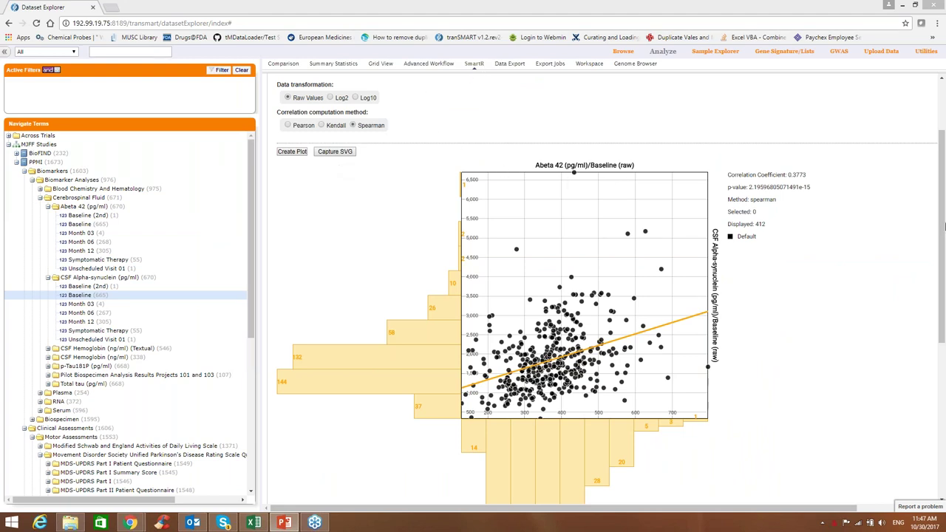
- Select the Linegraph Workflow in SmartR
scroll(941, 130, "up", 2)
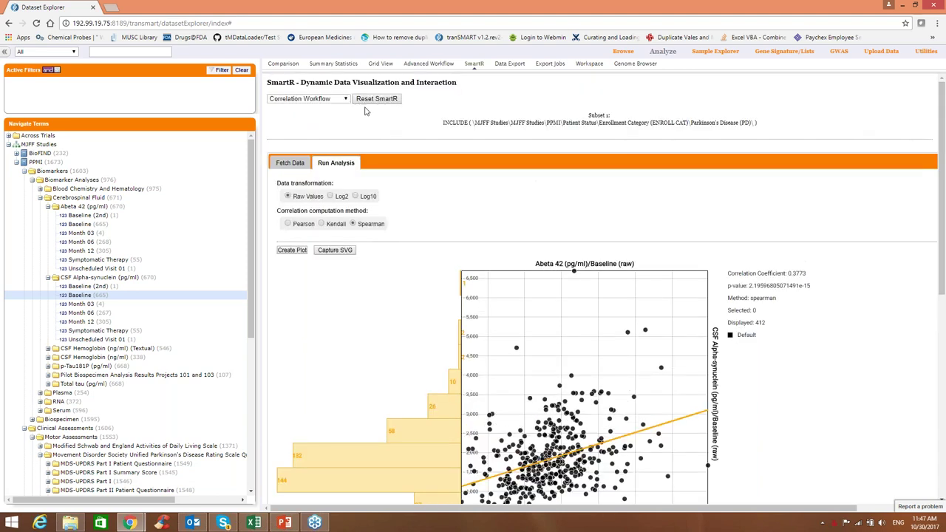
left_click(345, 99)
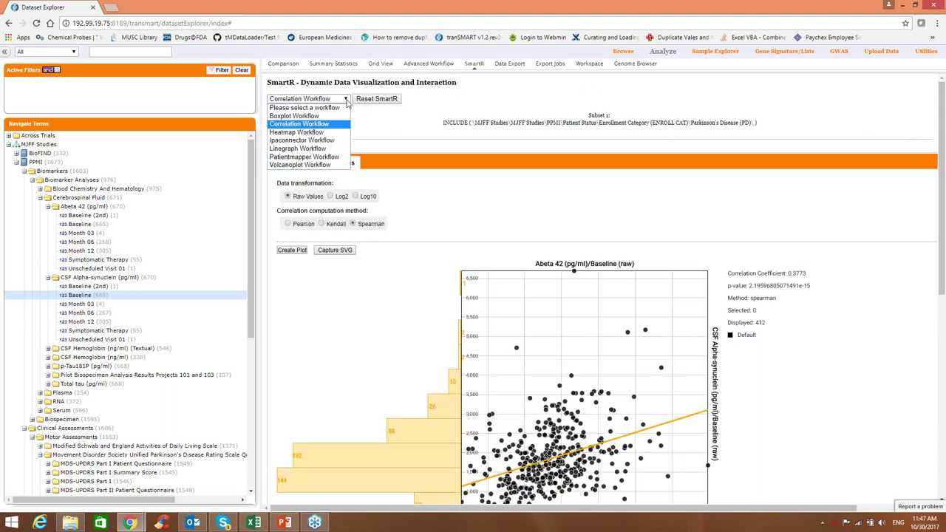
left_click(313, 149)
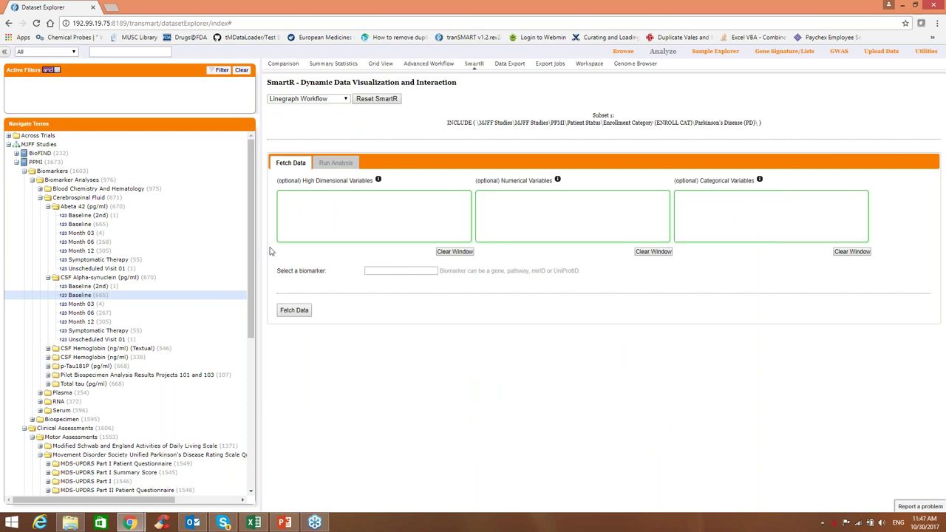
- Load the saved PPMI_PD_Healthy subsets, replacing the current comparison criteria
left_click(281, 65)
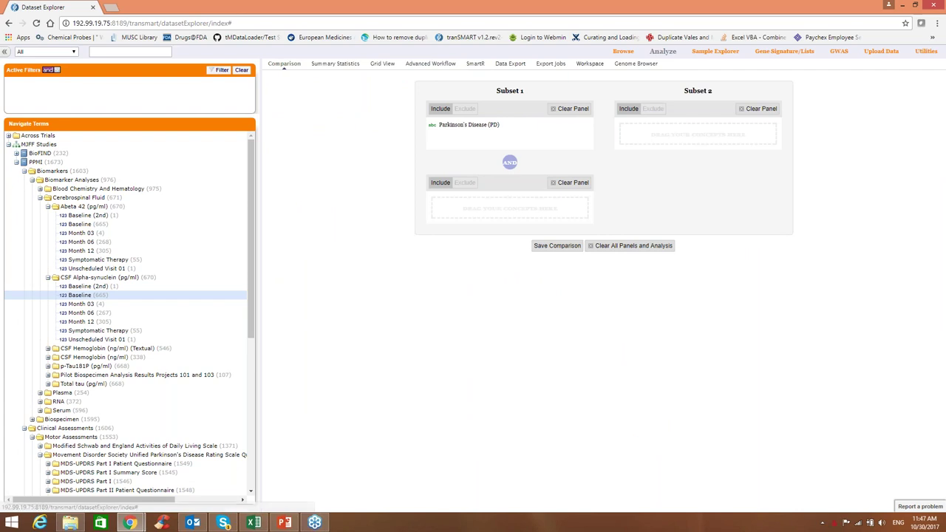
left_click(588, 65)
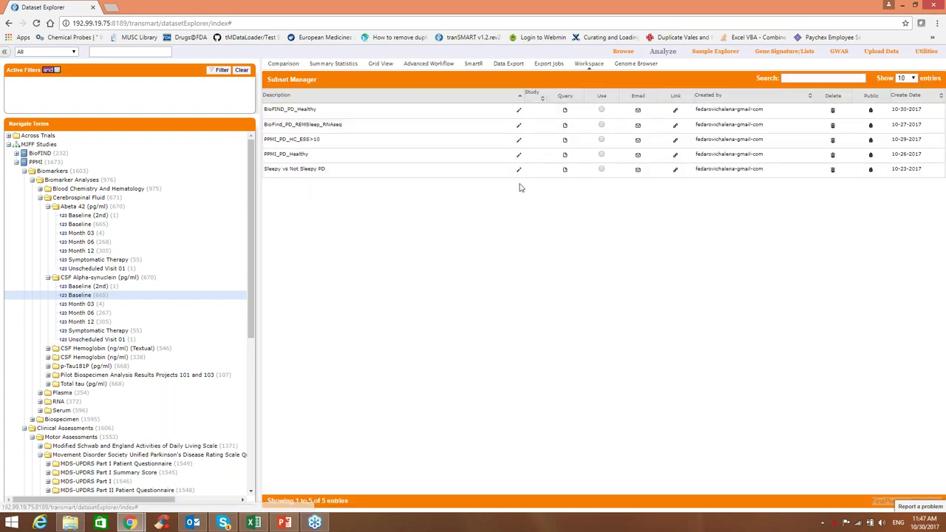
left_click(602, 156)
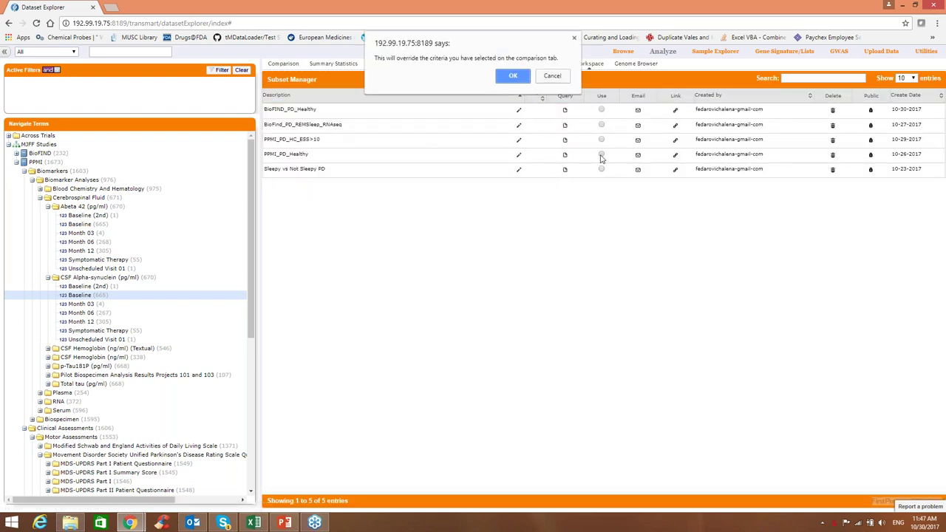
left_click(520, 78)
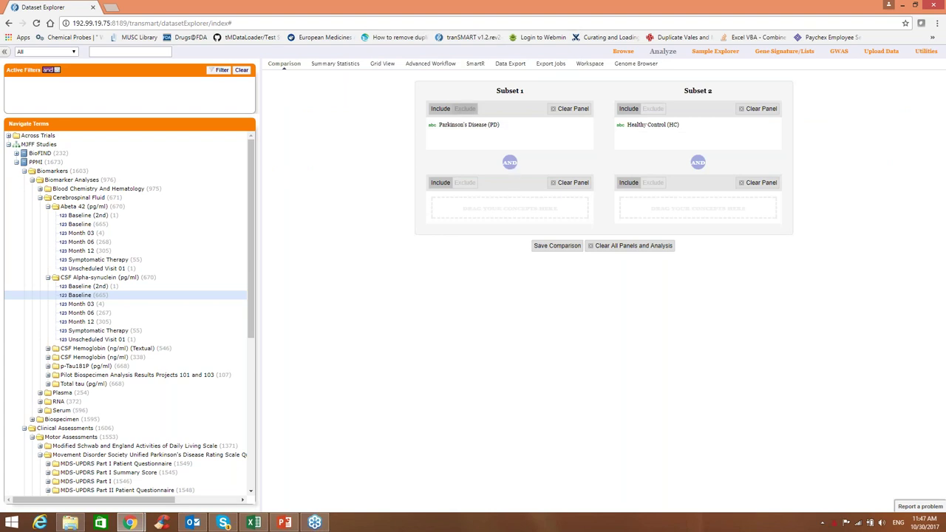
left_click(474, 63)
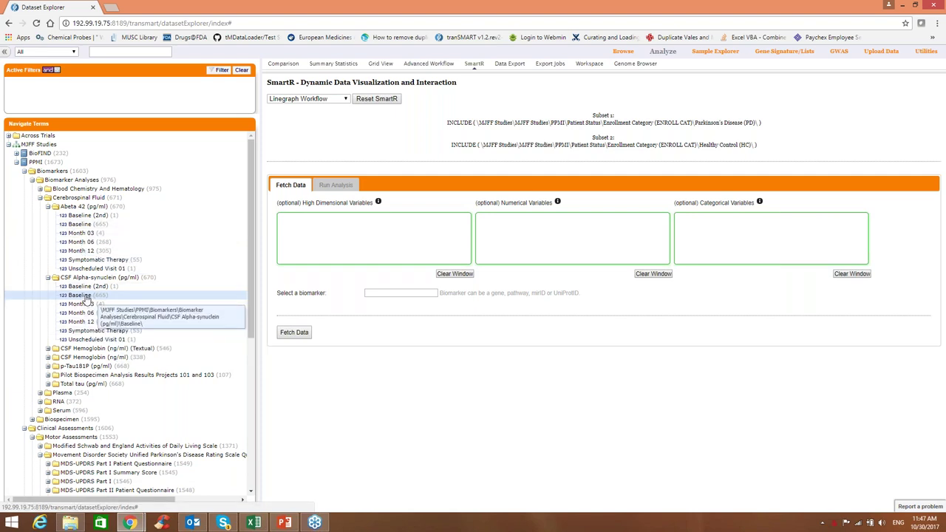
- Load CSF Alpha-synuclein Baseline, Month 06 and Month 12 as numerical variables and fetch their data
left_click_drag(87, 298, 551, 234)
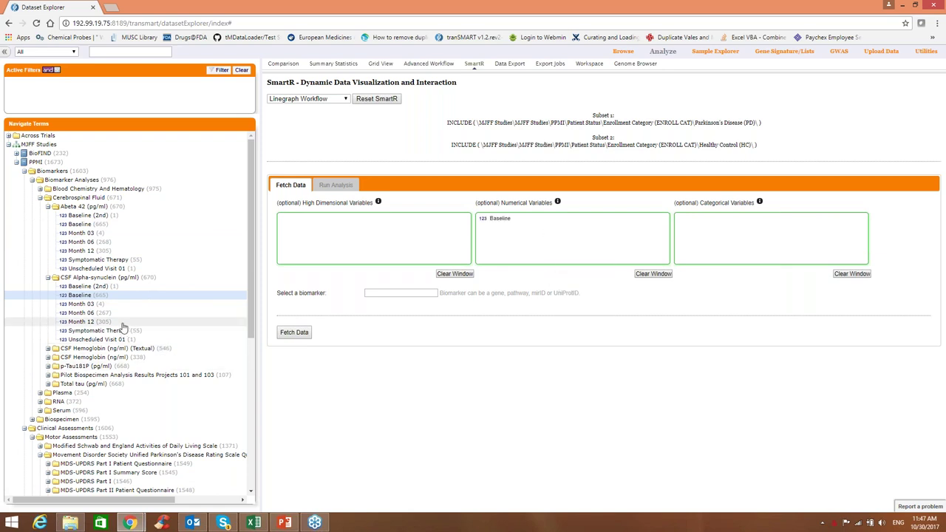
left_click_drag(98, 316, 565, 227)
left_click_drag(92, 324, 506, 256)
left_click(286, 336)
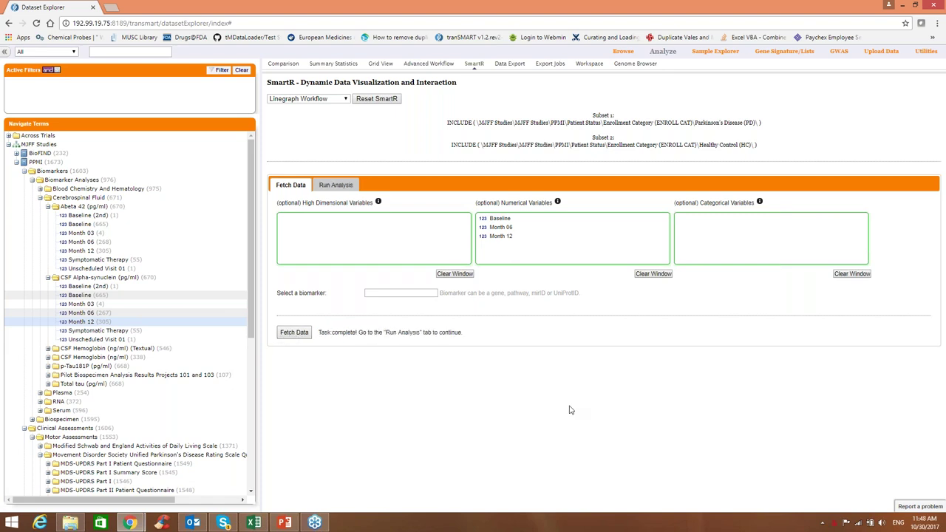
- Draw the two-cohort CSF Alpha-synuclein line graph and save it as an SVG file
left_click(335, 185)
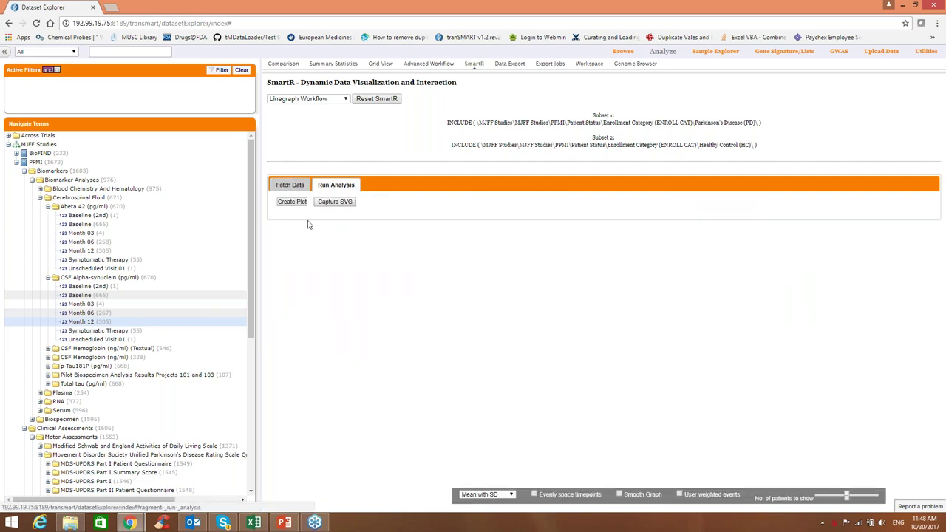
left_click(292, 203)
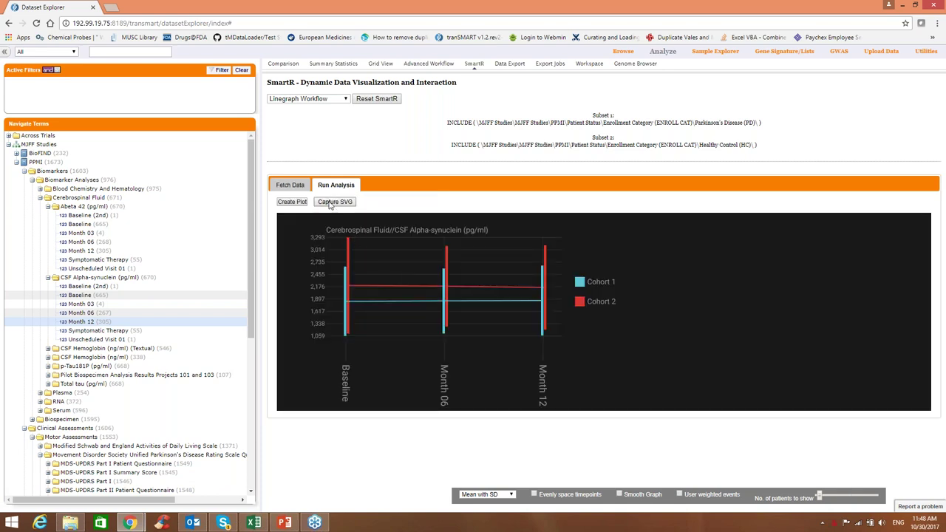
left_click(332, 202)
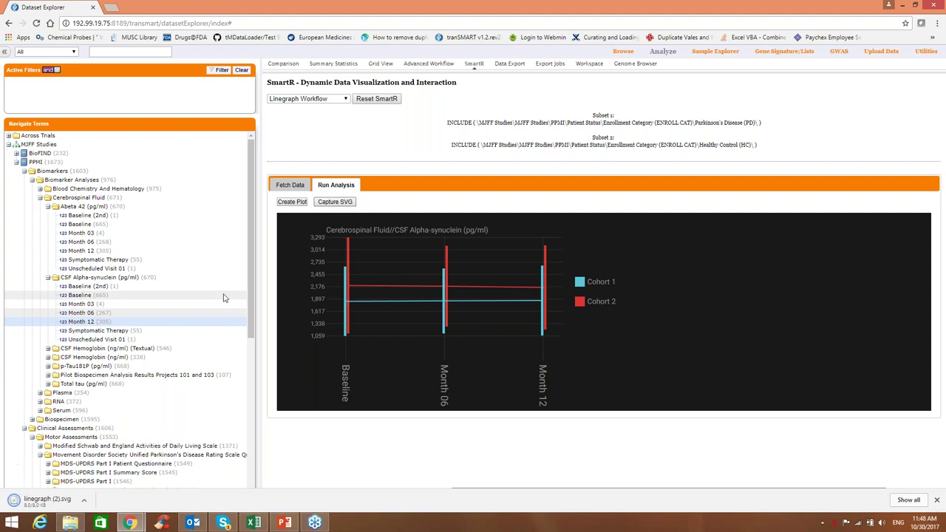
left_click(937, 501)
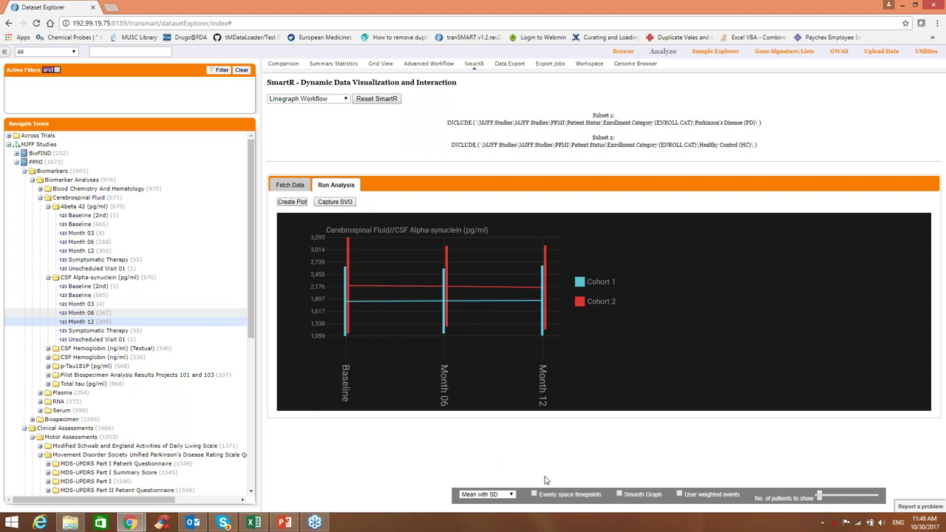
- Switch the line graph statistic to Mean with SEM, then return to the correlation results
left_click(512, 494)
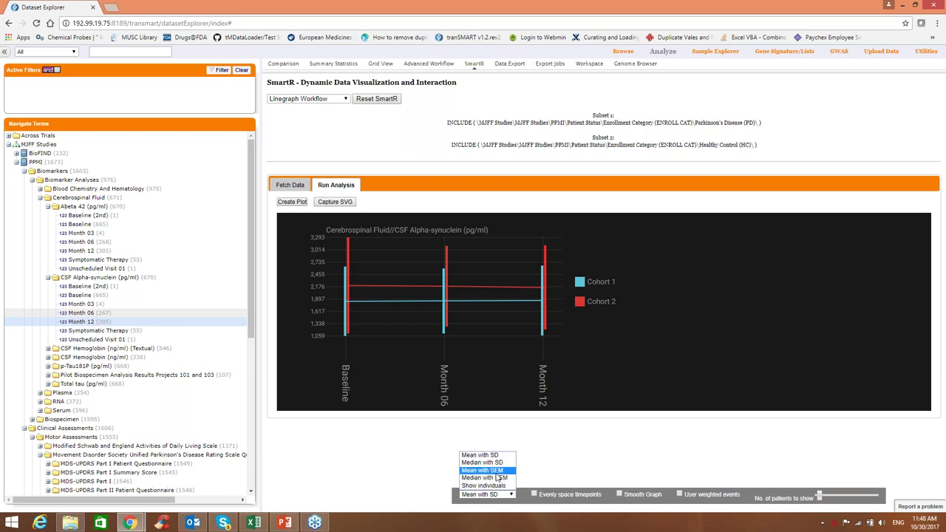
left_click(495, 472)
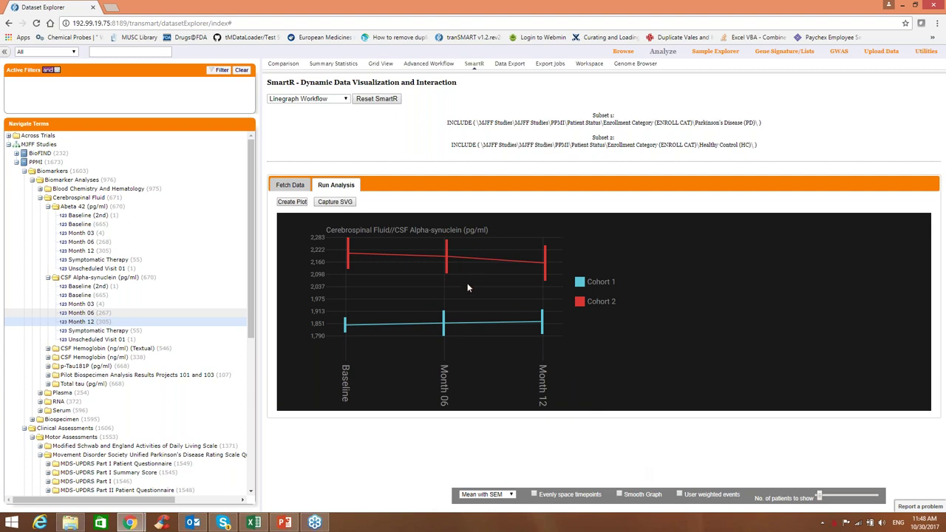
mouse_move(477, 260)
left_click(284, 523)
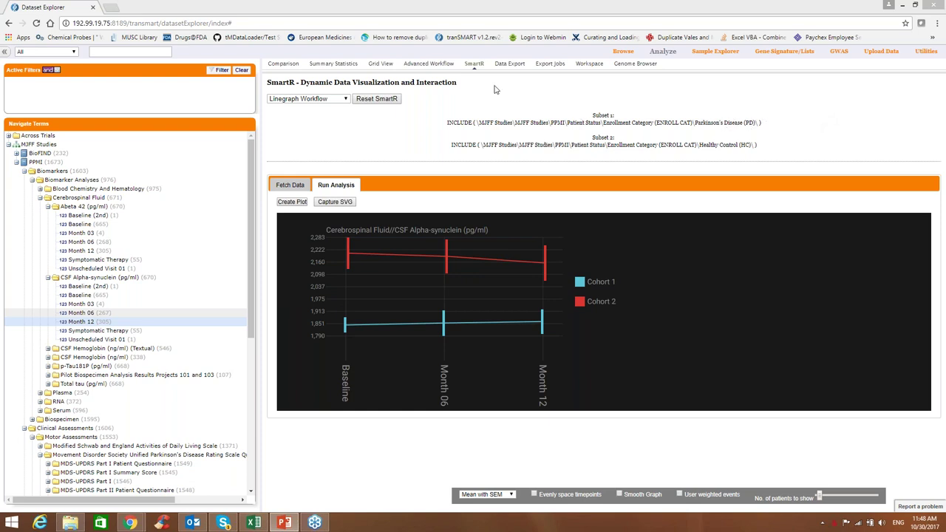
left_click(429, 64)
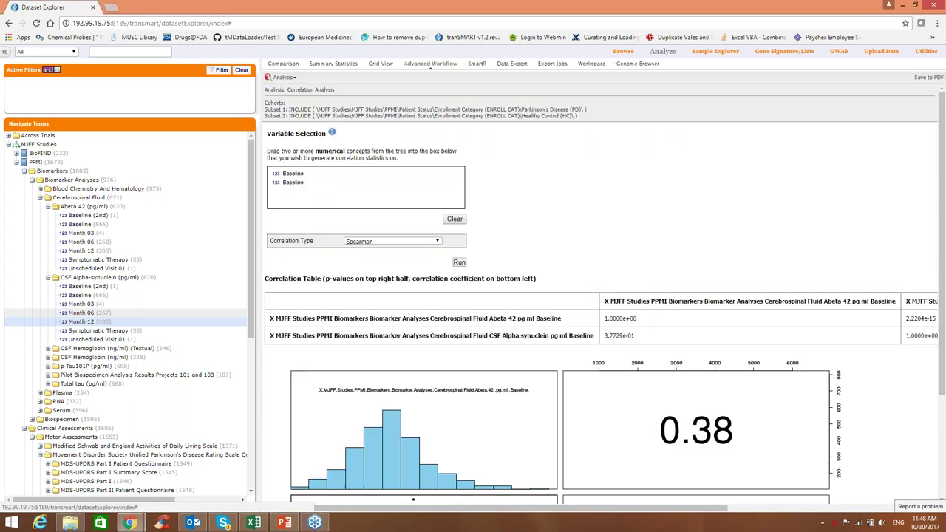
- Replace the correlation results with a new Table with Fisher Test analysis
left_click(288, 78)
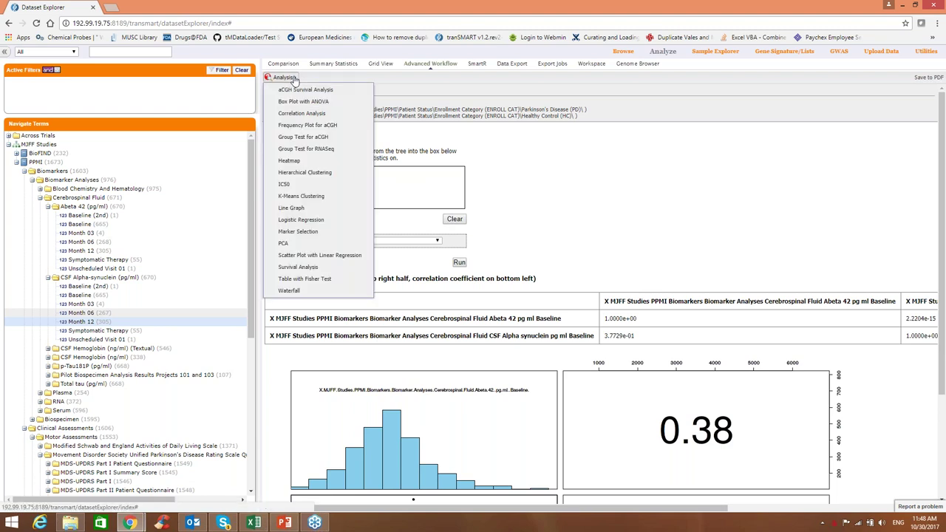
left_click(309, 280)
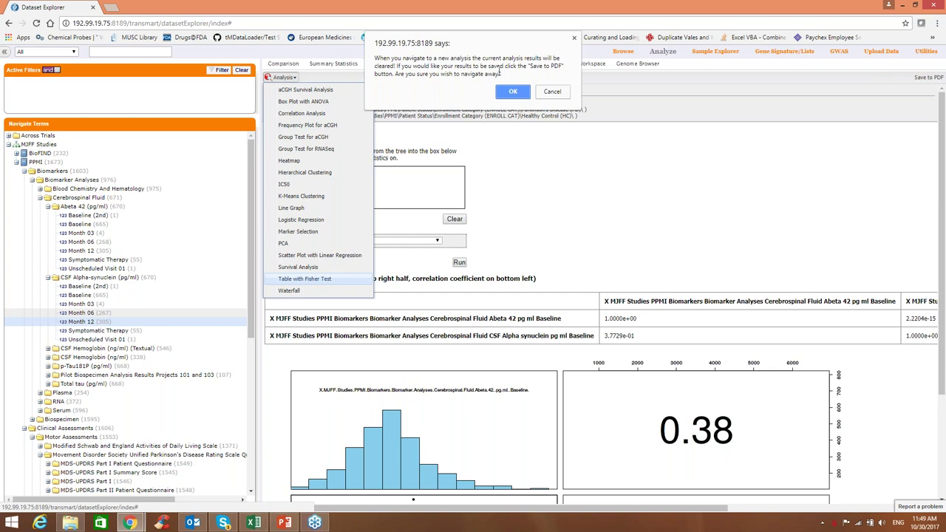
left_click(511, 92)
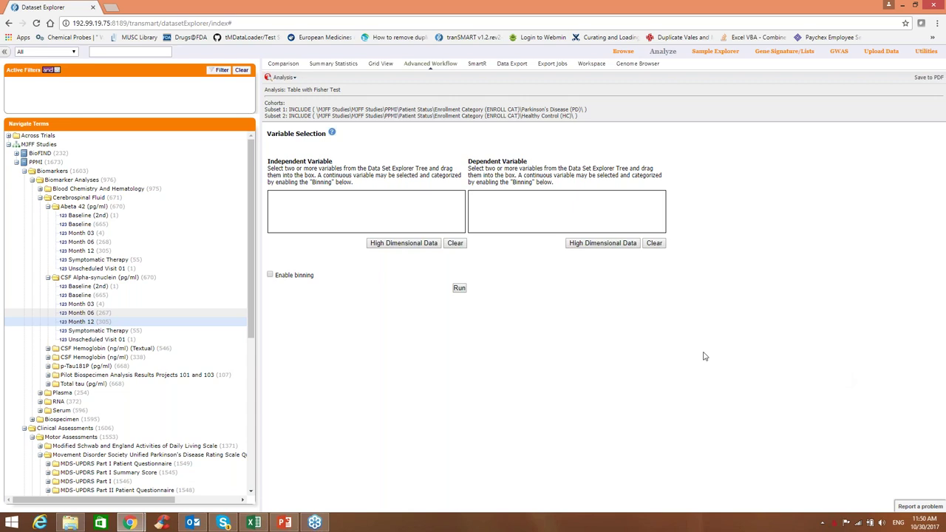
key("alt+Tab")
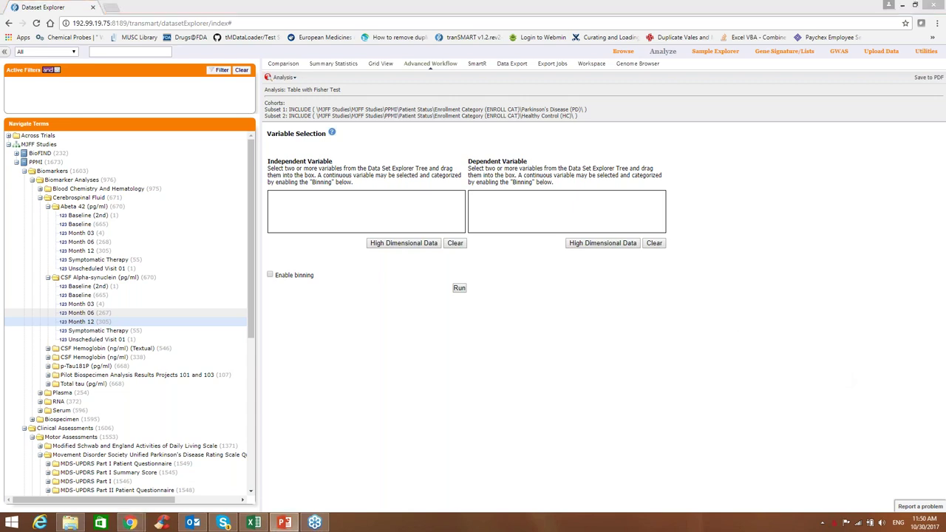
- Place CSF Alpha-synuclein Baseline as the Fisher test's dependent variable
left_click(80, 296)
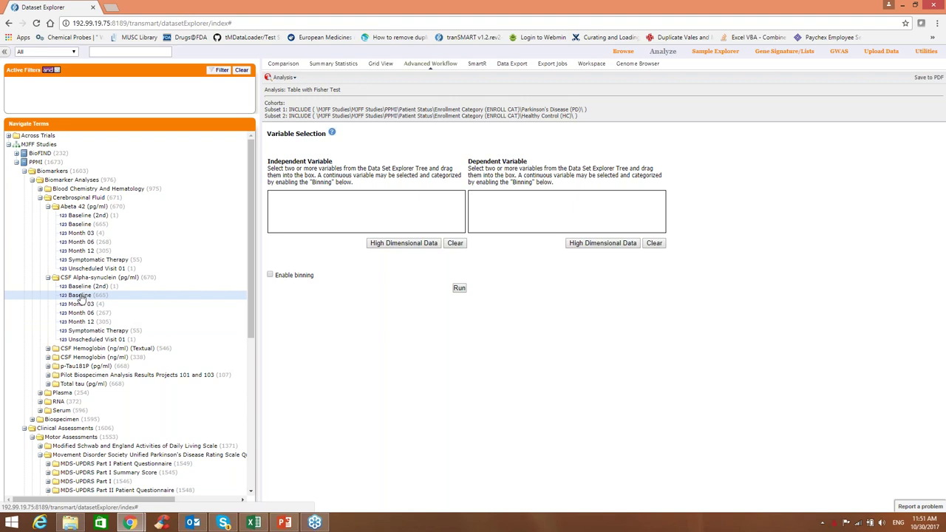
left_click_drag(80, 298, 551, 212)
left_click_drag(252, 290, 253, 380)
- Remove Healthy Control (HC) from Subset 2 of the comparison
left_click(284, 65)
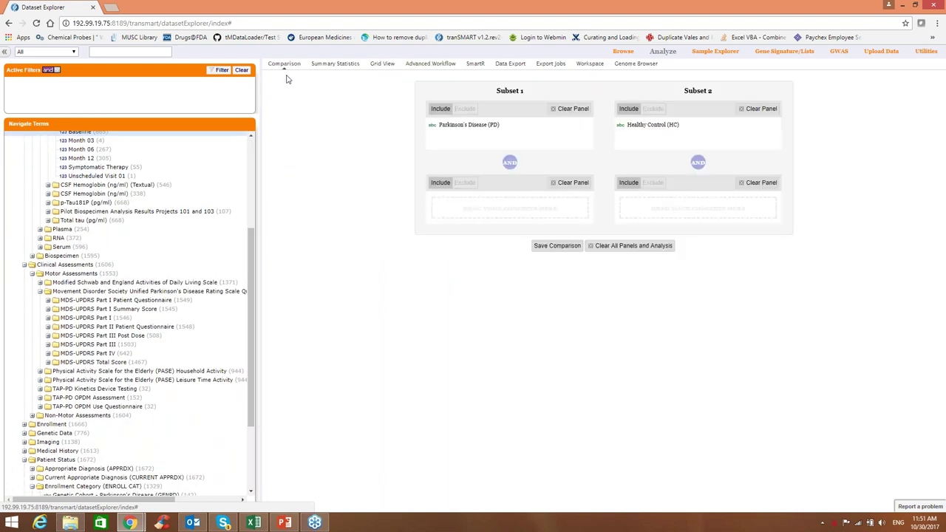
left_click(759, 109)
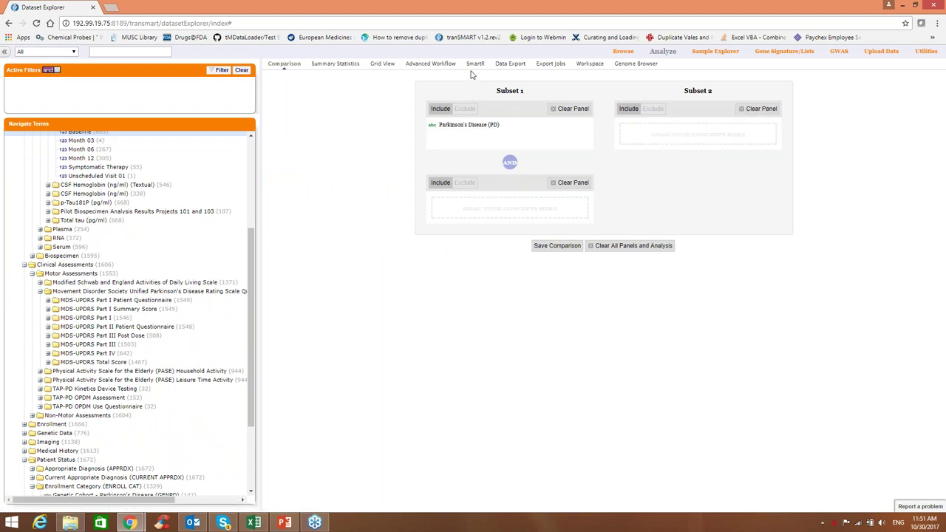
left_click(444, 65)
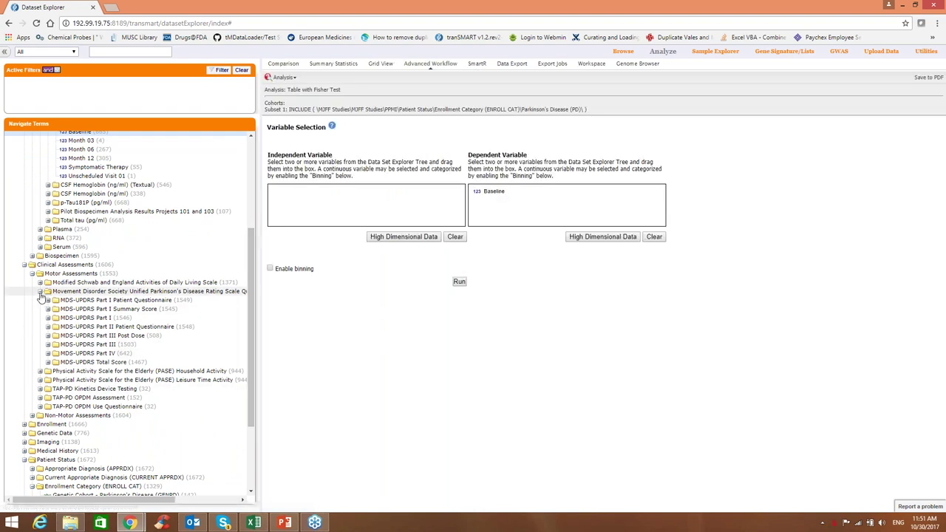
- Set the baseline 3.21 Hoehn And Yahr stages from MDS-UPDRS Part III as independent variable
left_click(48, 345)
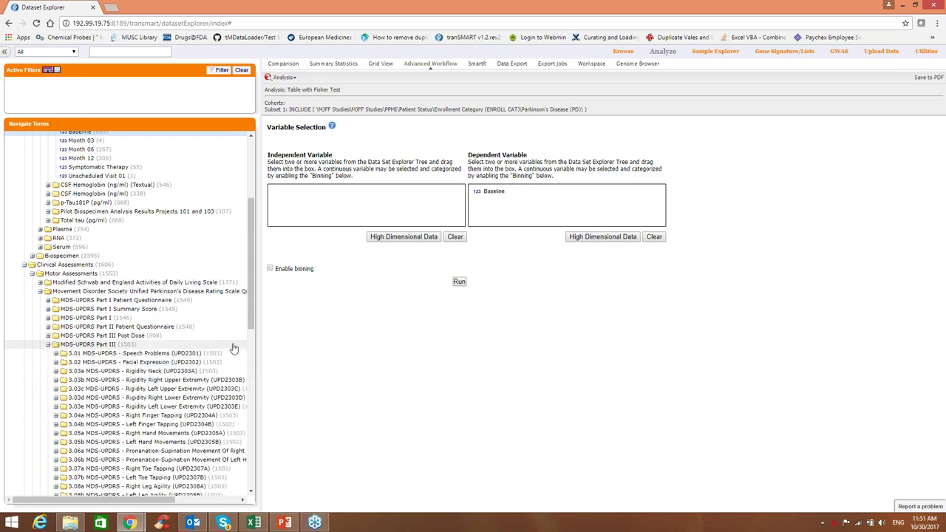
scroll(252, 368, "down", 1)
scroll(252, 367, "down", 4)
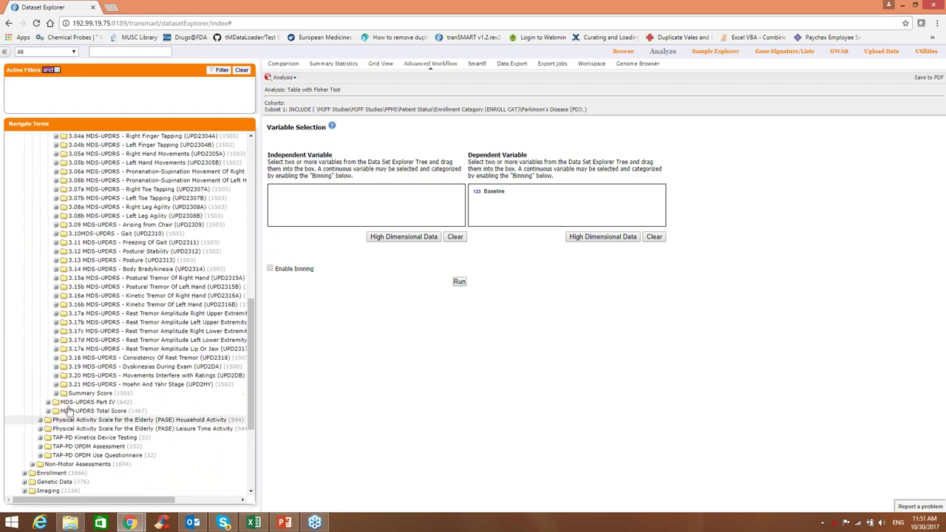
left_click(57, 385)
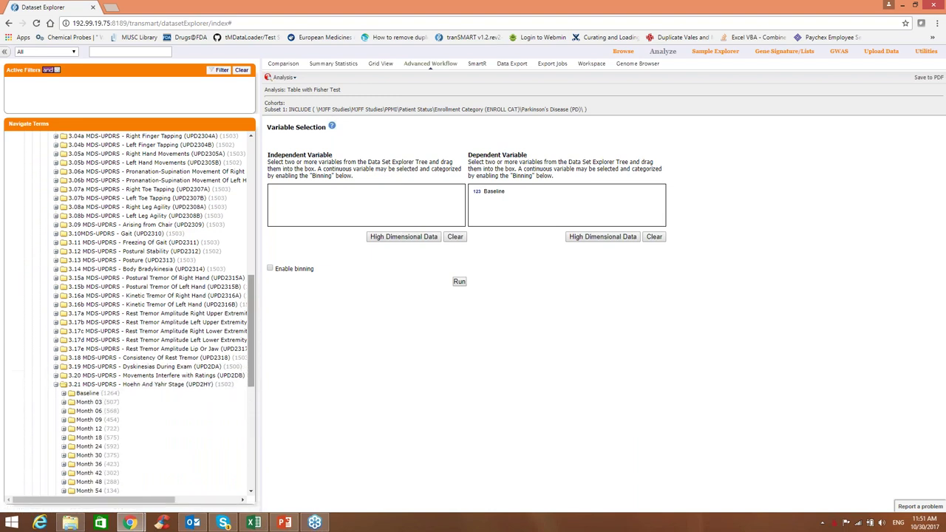
scroll(250, 370, "down", 2)
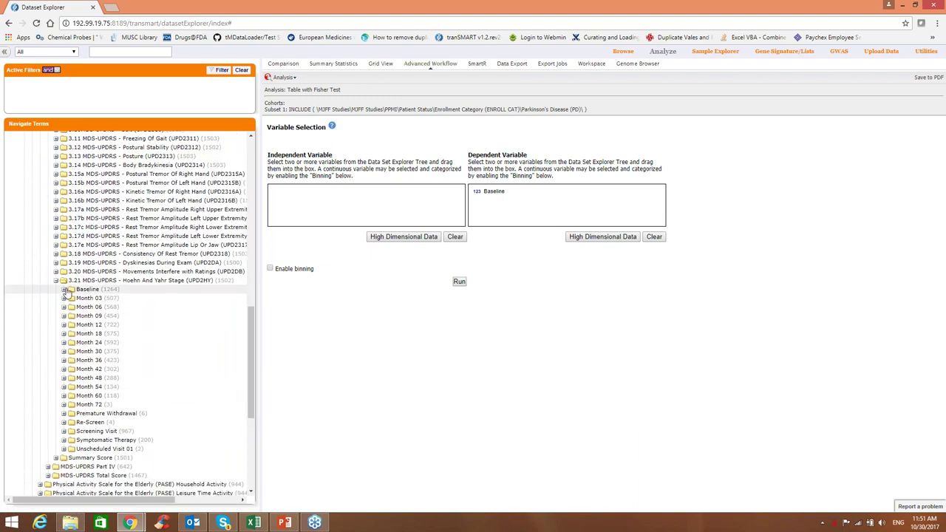
left_click(64, 289)
left_click_drag(87, 290, 377, 208)
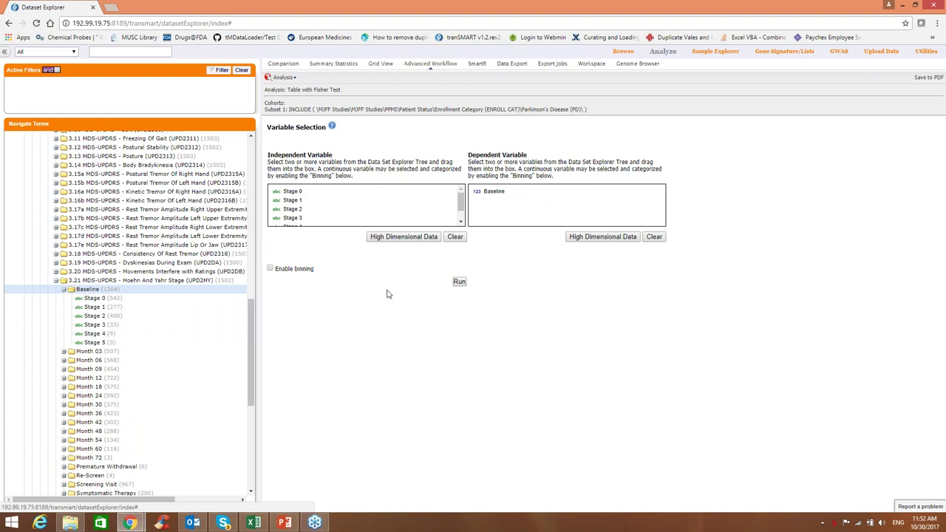
- Enable binning of the dependent variable into 2 evenly populated automatic bins and run the Fisher test
left_click(270, 269)
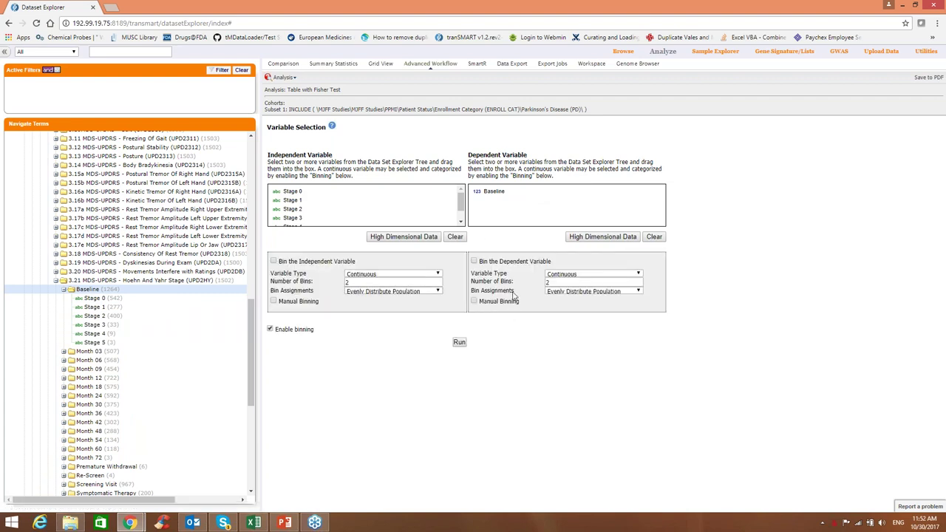
left_click(474, 263)
left_click(475, 302)
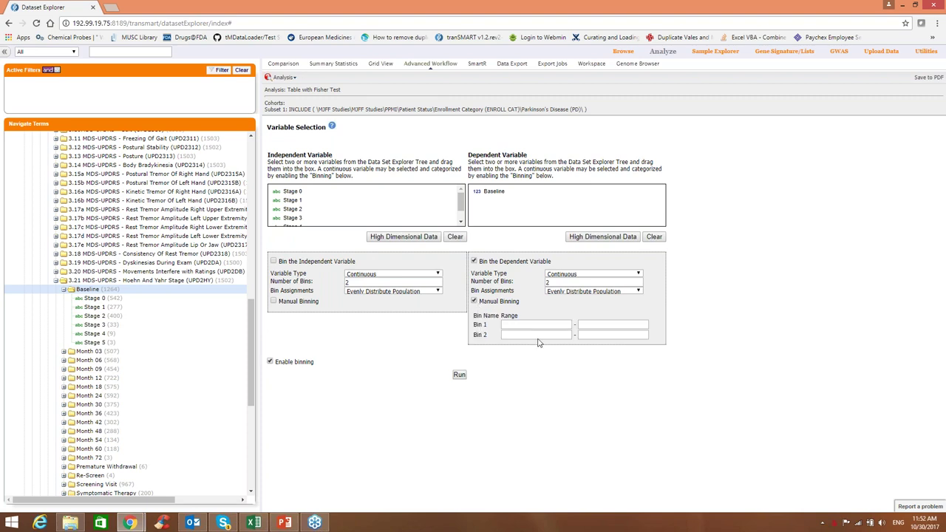
left_click(474, 303)
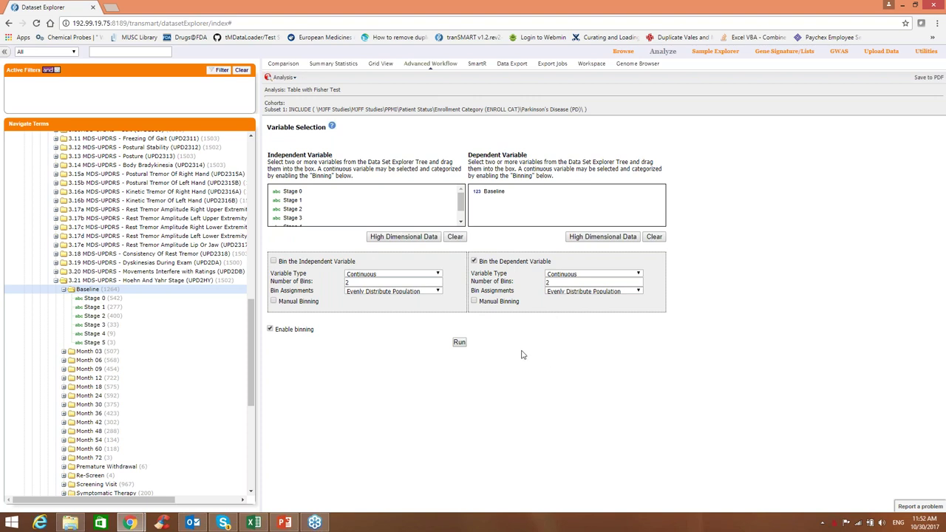
left_click(460, 343)
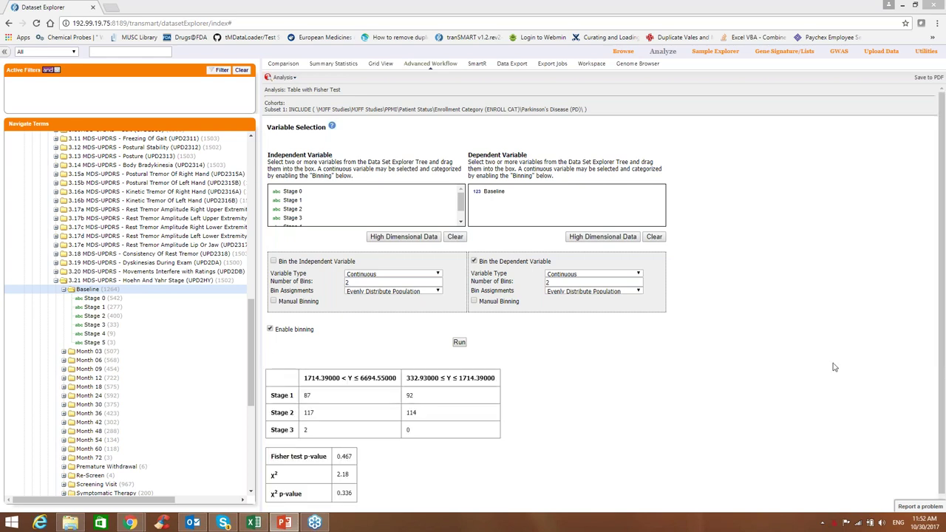
- Review the Fisher test table (p-value 0.467, χ² 2.18), then bring the training slide deck forward
scroll(704, 364, "down", 1)
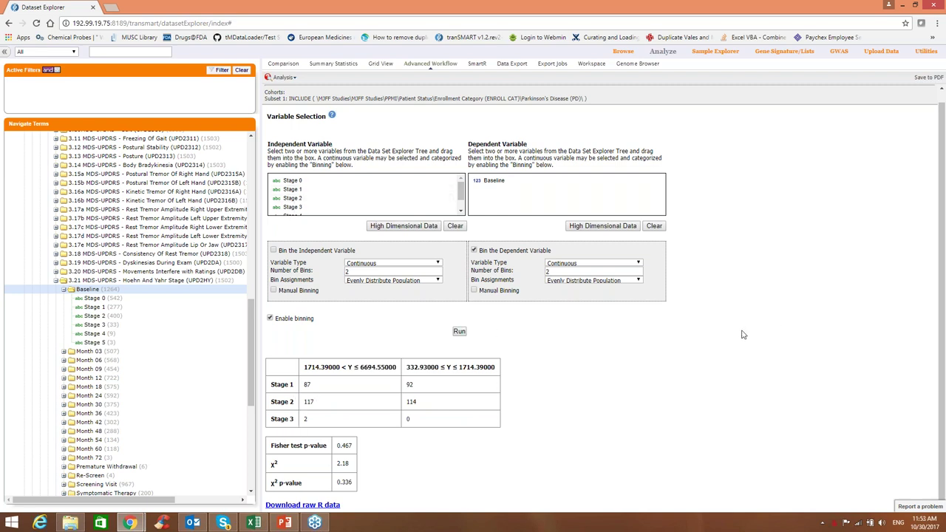
key("alt+Tab")
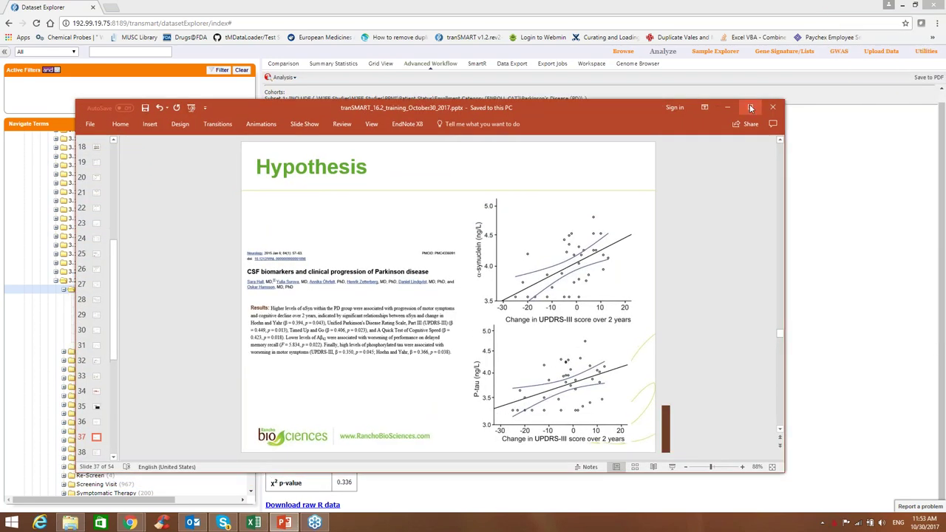
- Maximize PowerPoint to view the Hypothesis slide, then scroll tranSMART's navigation tree back to the top
left_click(750, 107)
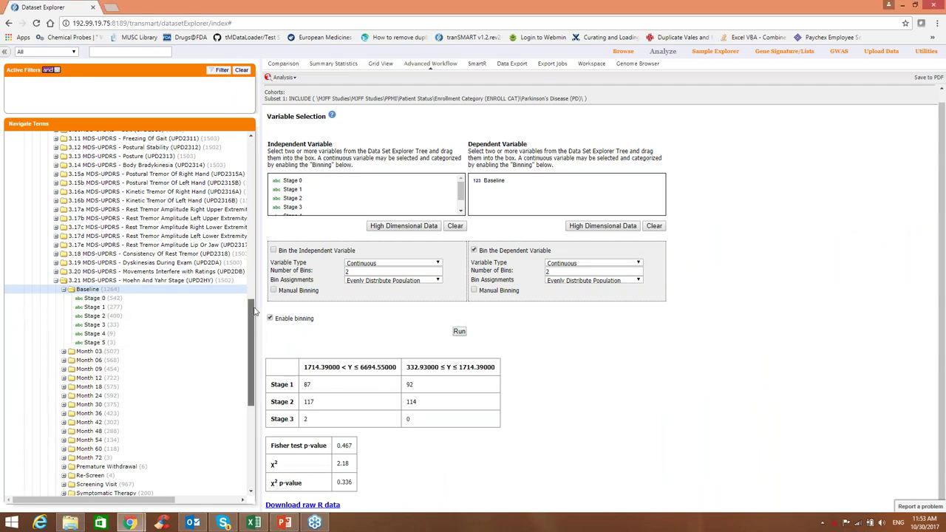
left_click_drag(252, 347, 251, 188)
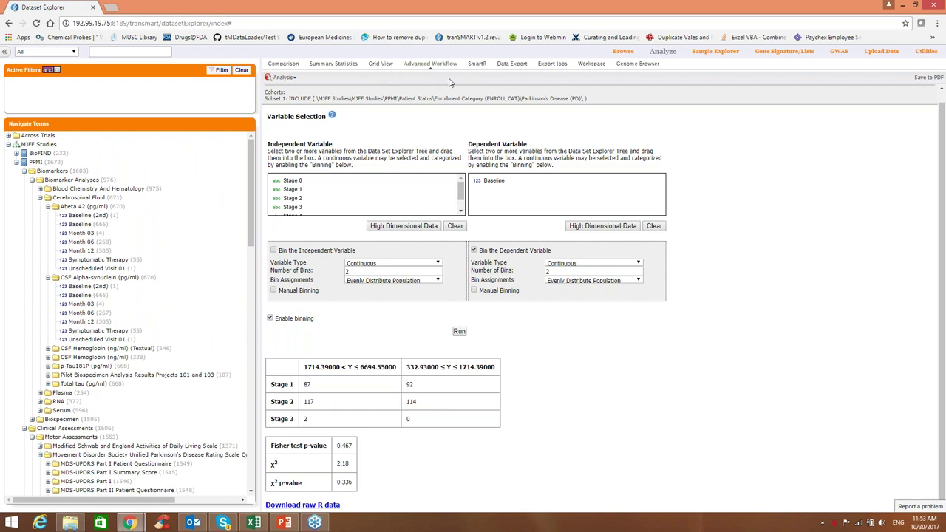
- Switch the analysis to Scatter Plot with Linear Regression, discarding the current Fisher test results
left_click(283, 77)
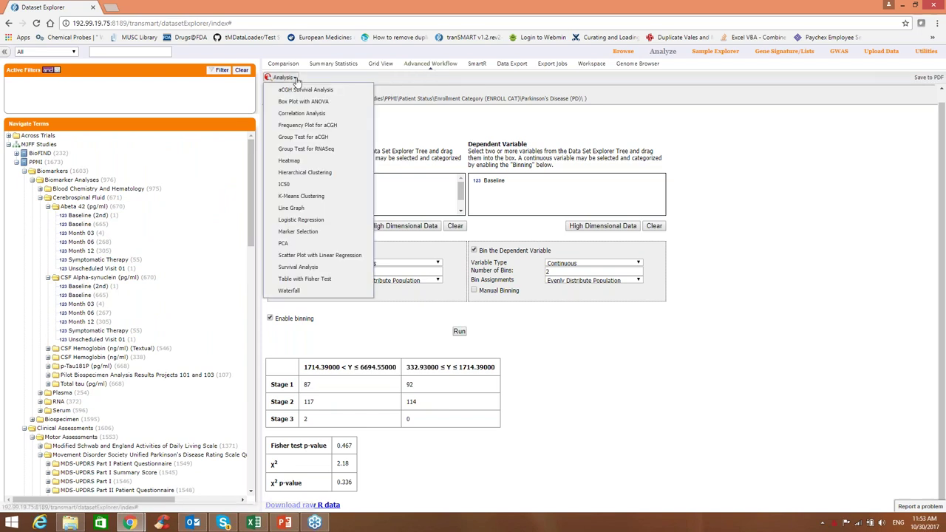
left_click(319, 255)
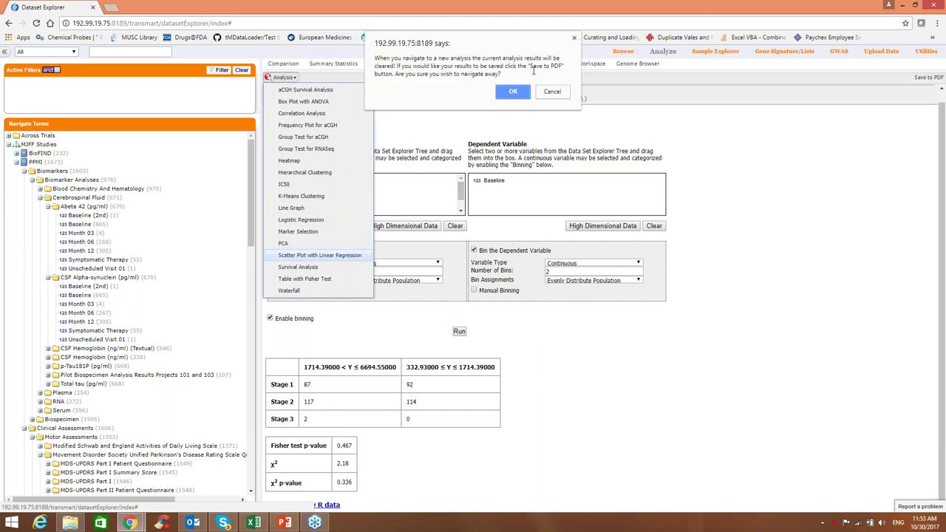
left_click(518, 96)
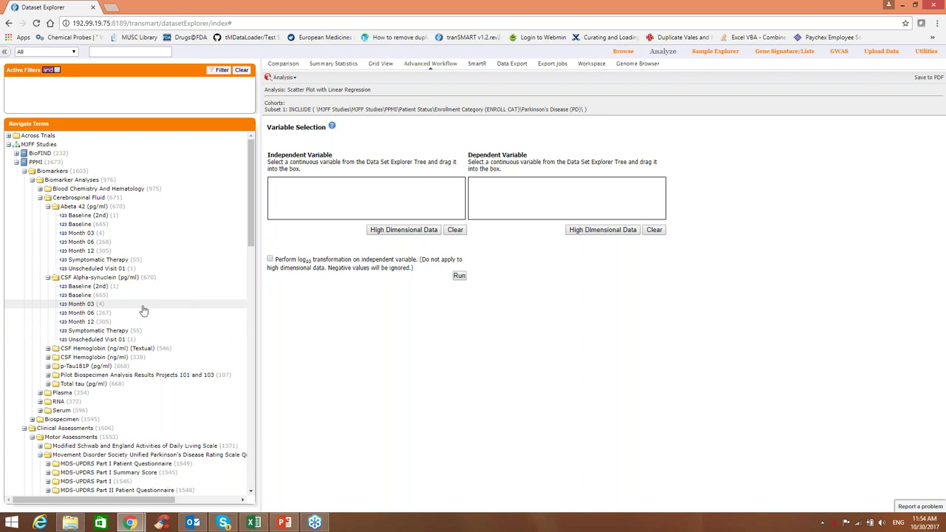
- Set p-Tau181P Month 12 as the scatter plot's dependent variable
left_click(88, 323)
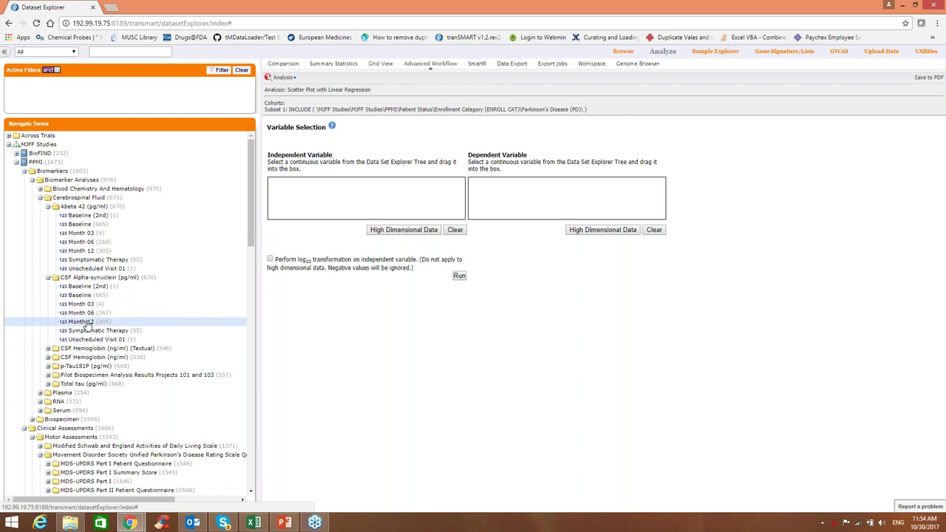
left_click(48, 366)
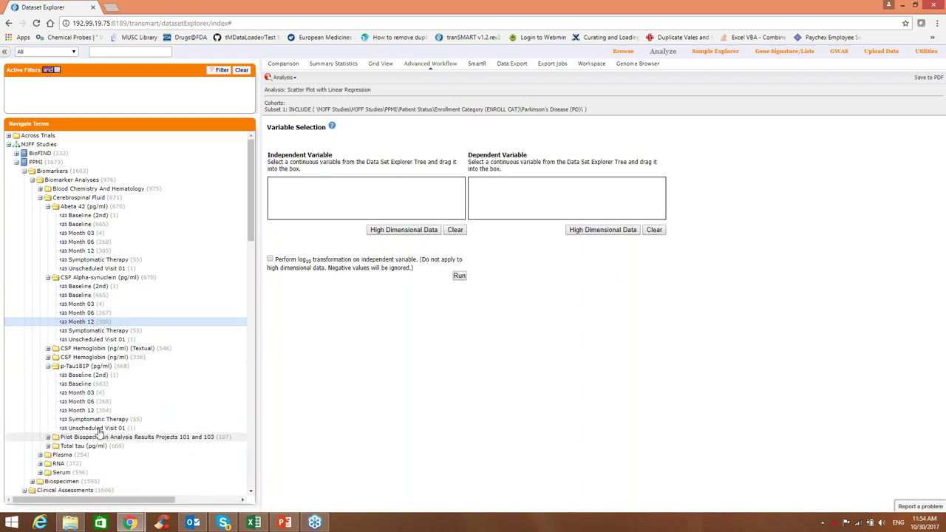
left_click_drag(111, 412, 528, 200)
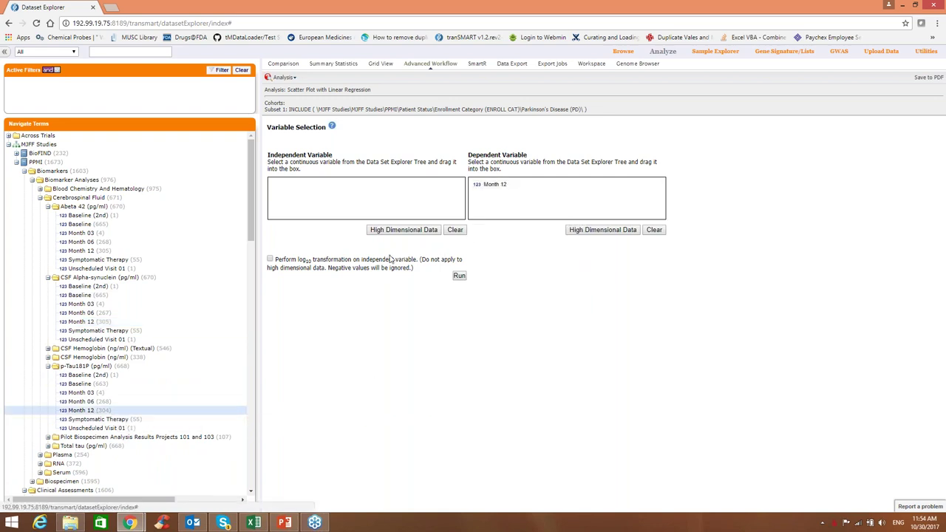
left_click_drag(251, 214, 249, 336)
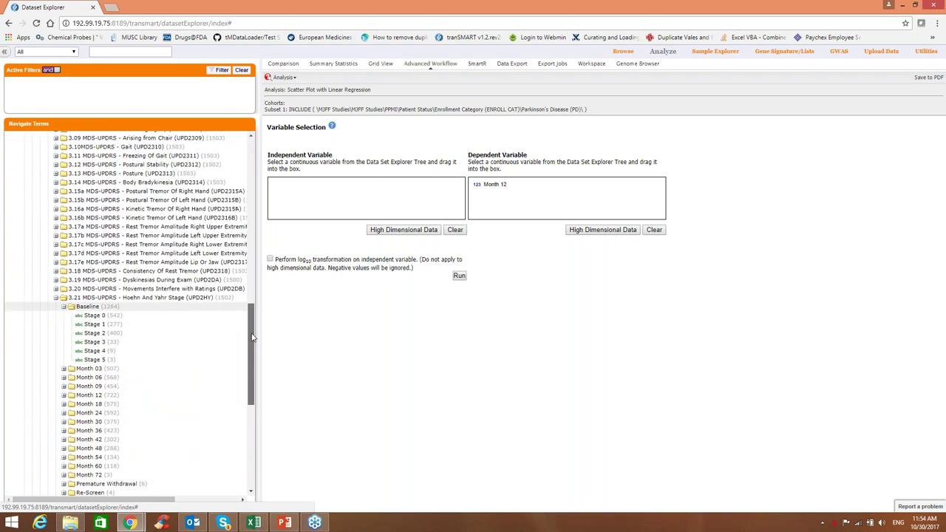
- Set Part III Summary Score Baseline as the log10-transformed independent variable
left_click(56, 298)
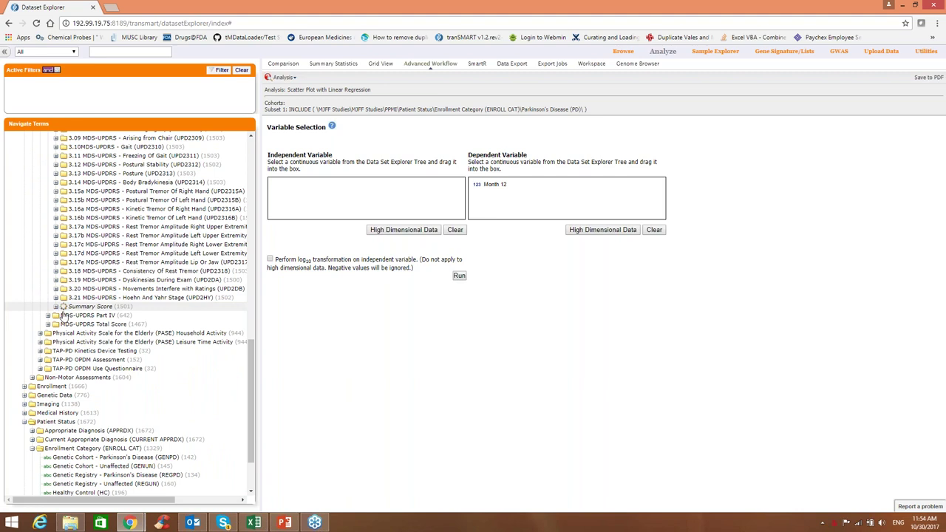
left_click(56, 308)
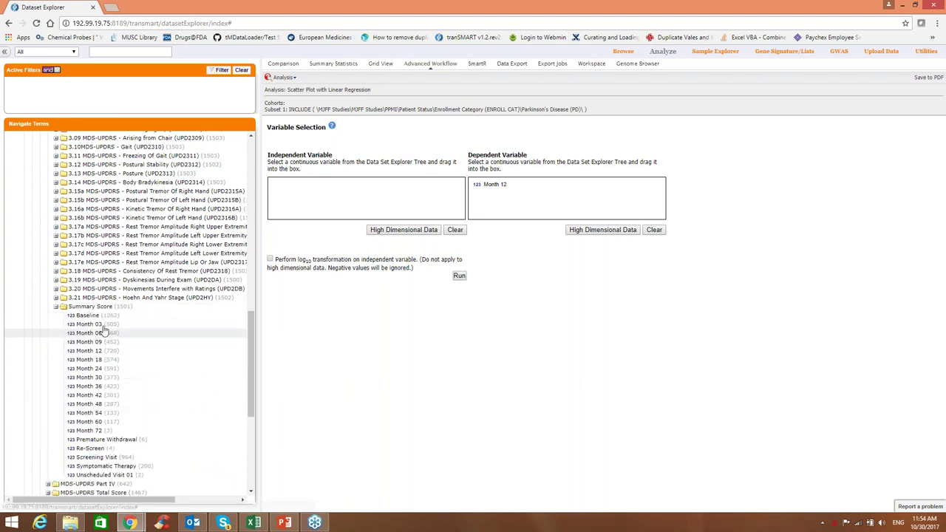
left_click_drag(92, 315, 364, 211)
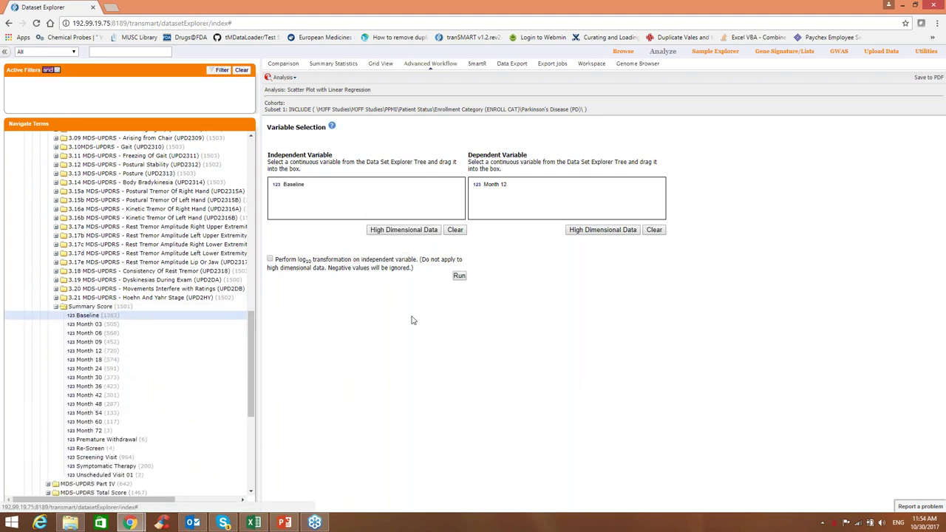
left_click(271, 260)
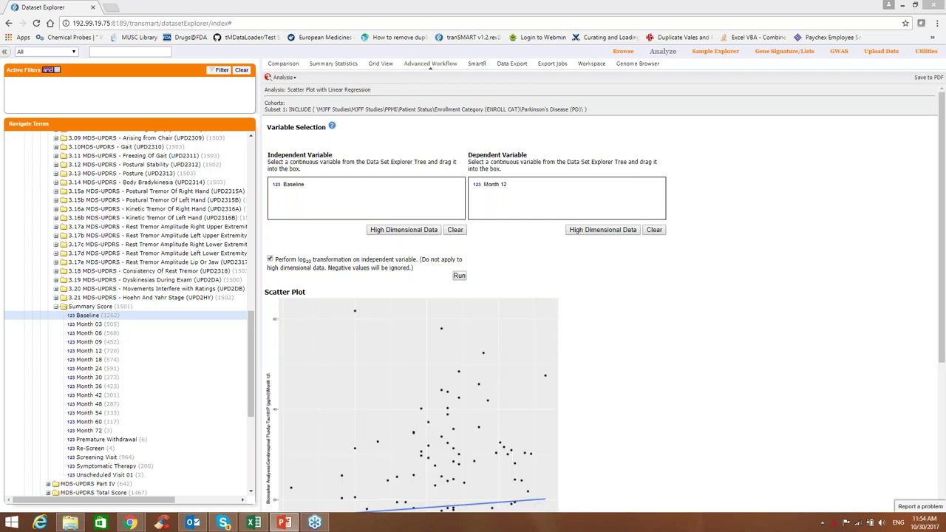
- Scroll down to review the scatter plot and regression results (166 subjects, slope 4.66, p 0.362), then back up
scroll(944, 274, "down", 3)
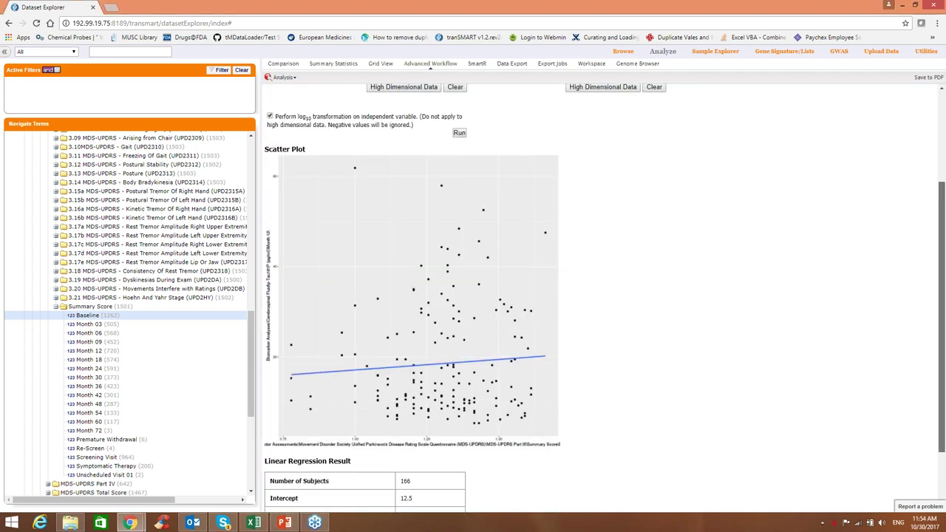
scroll(592, 295, "down", 1)
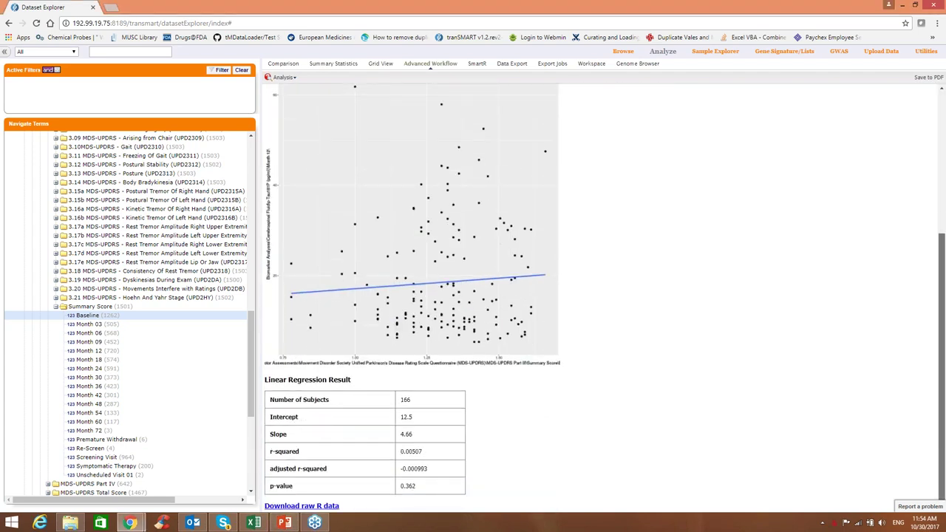
scroll(589, 218, "up", 3)
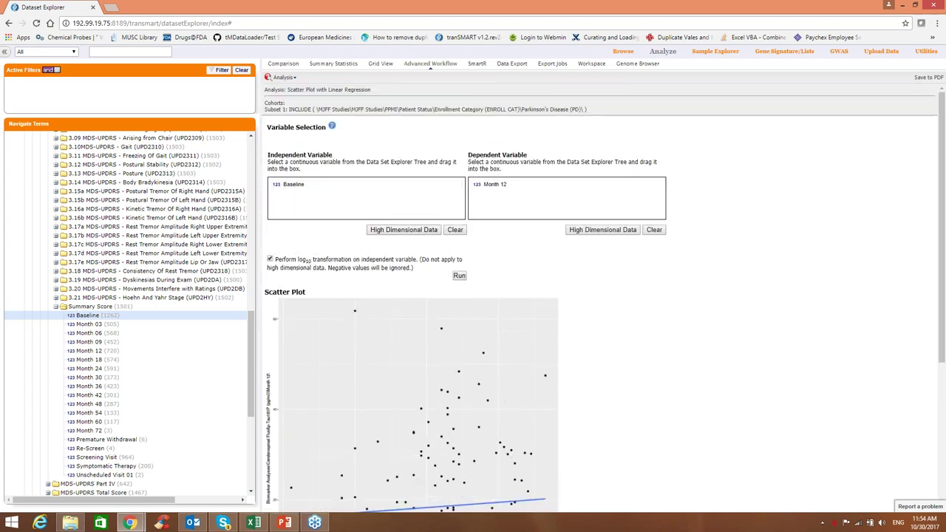
left_click(452, 232)
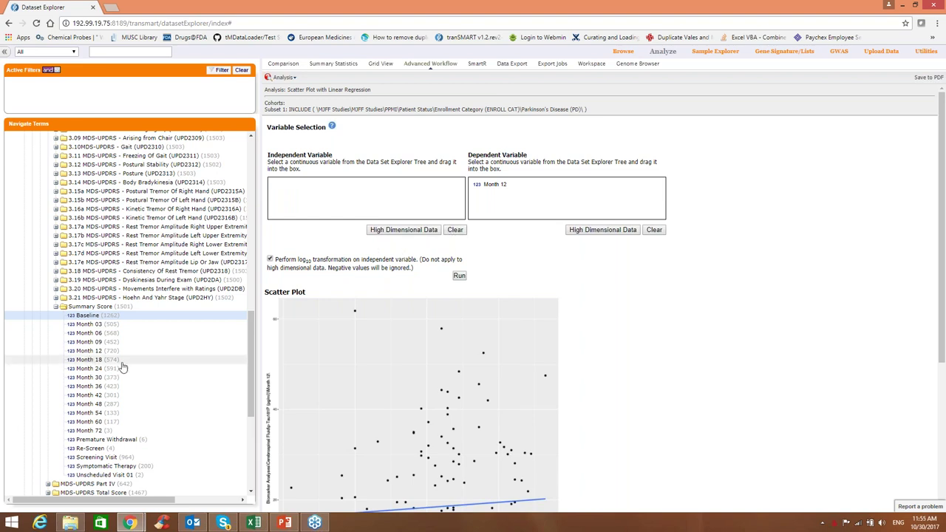
left_click_drag(92, 351, 379, 200)
left_click(459, 275)
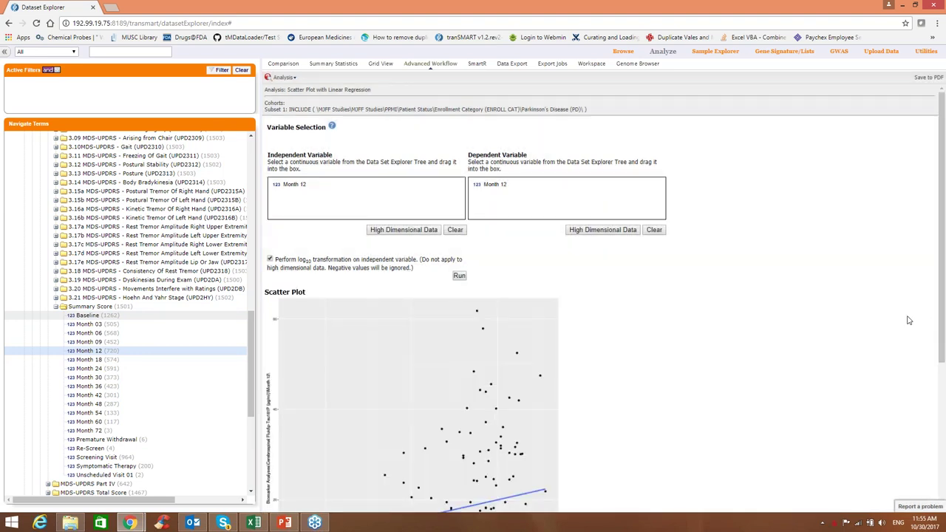
scroll(909, 320, "down", 3)
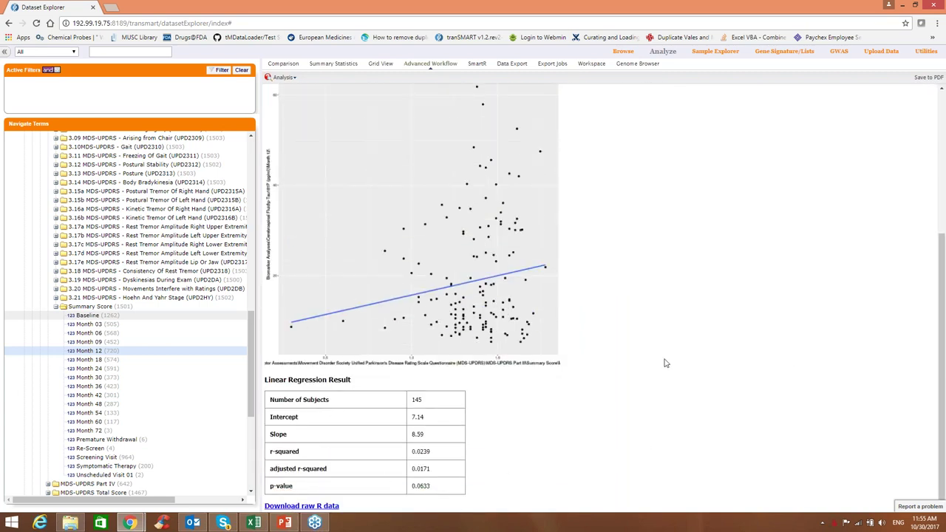
scroll(665, 362, "up", 3)
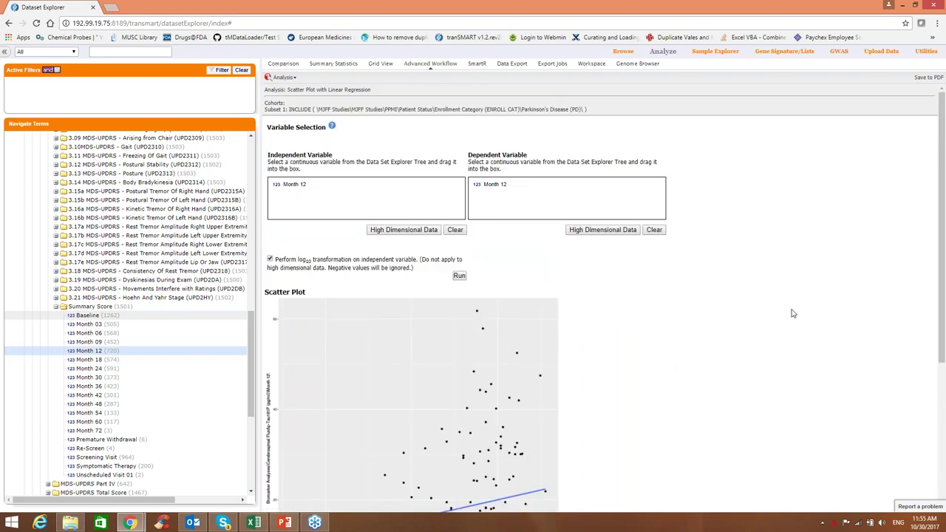
left_click(270, 260)
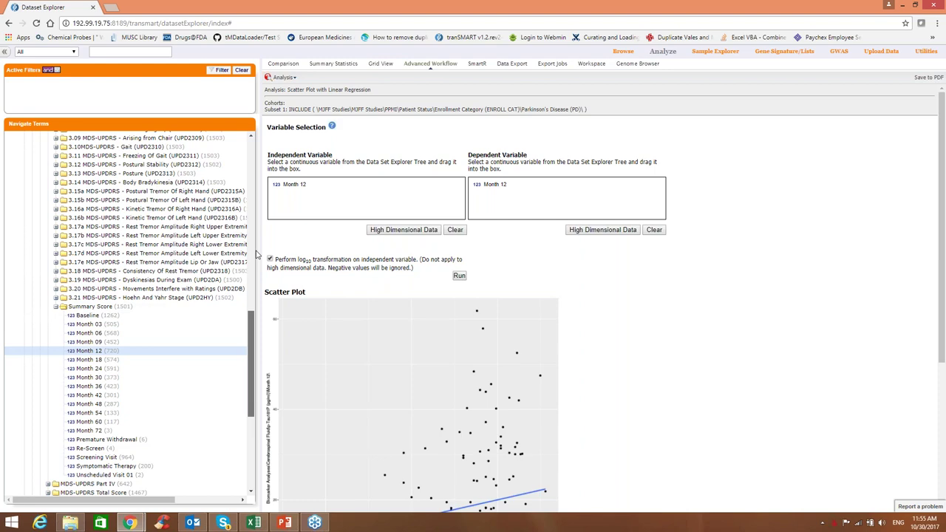
left_click_drag(252, 340, 251, 170)
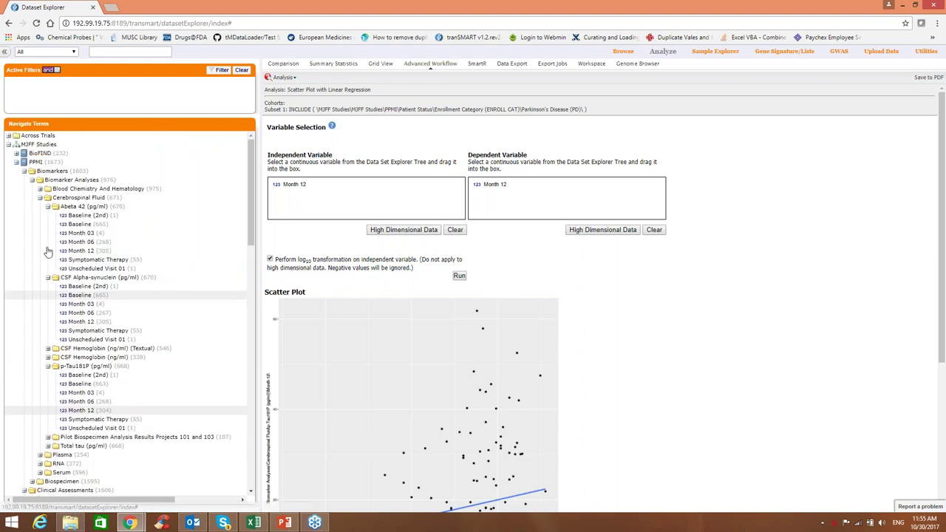
- Collapse the PPMI Biomarkers tree and expand the BioFIND study
left_click(40, 197)
left_click(31, 180)
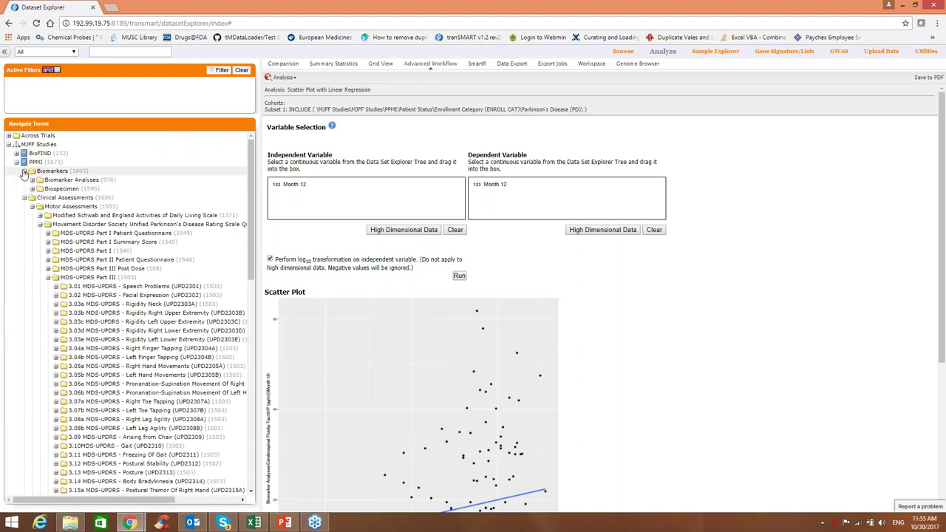
left_click(24, 171)
left_click(16, 162)
left_click(16, 153)
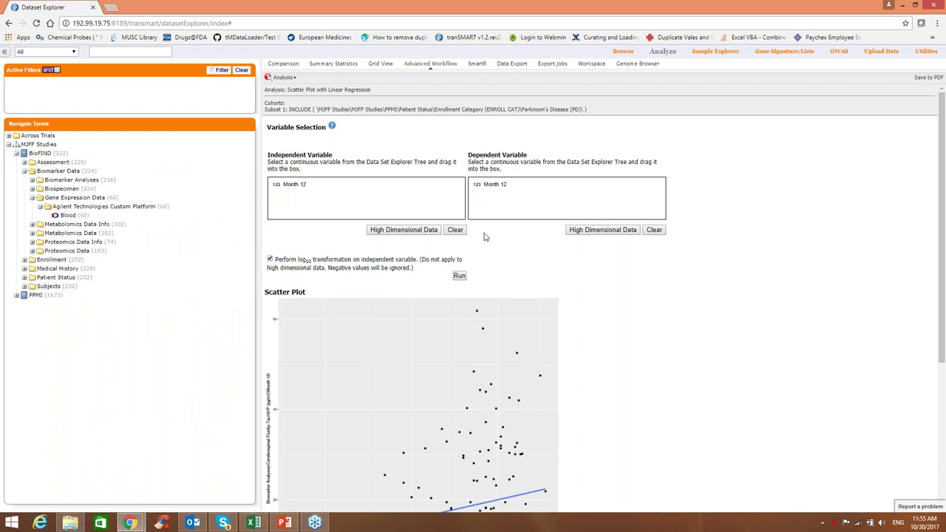
- Clear the Comparison panels and load the saved BioFIND_PD_Healthy subsets
left_click(283, 63)
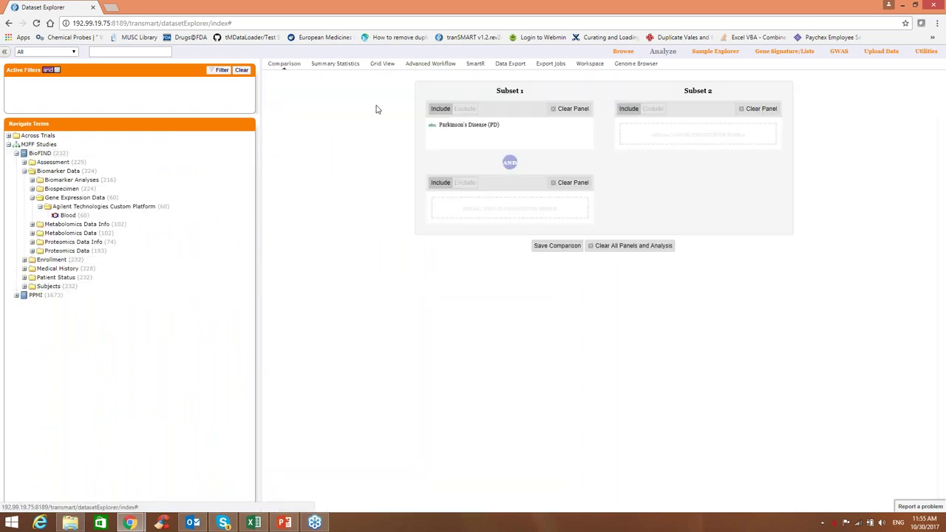
left_click(614, 246)
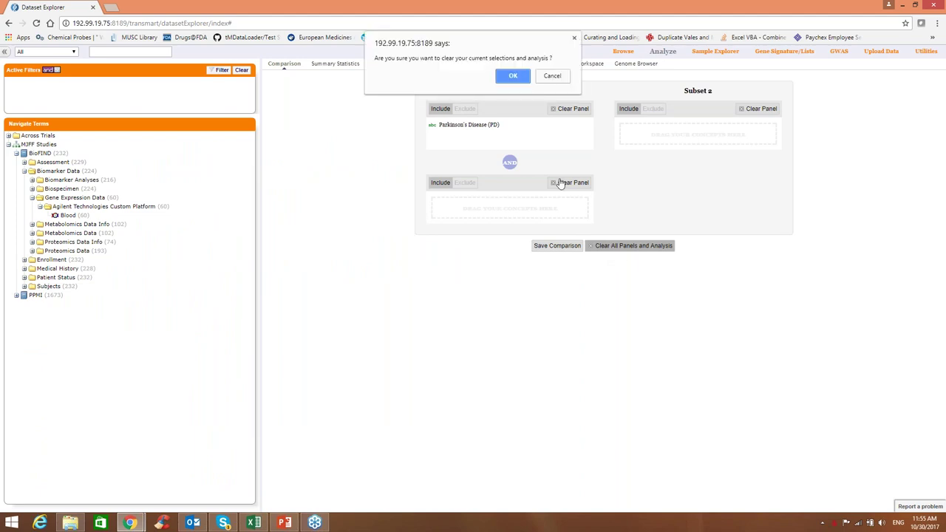
left_click(513, 76)
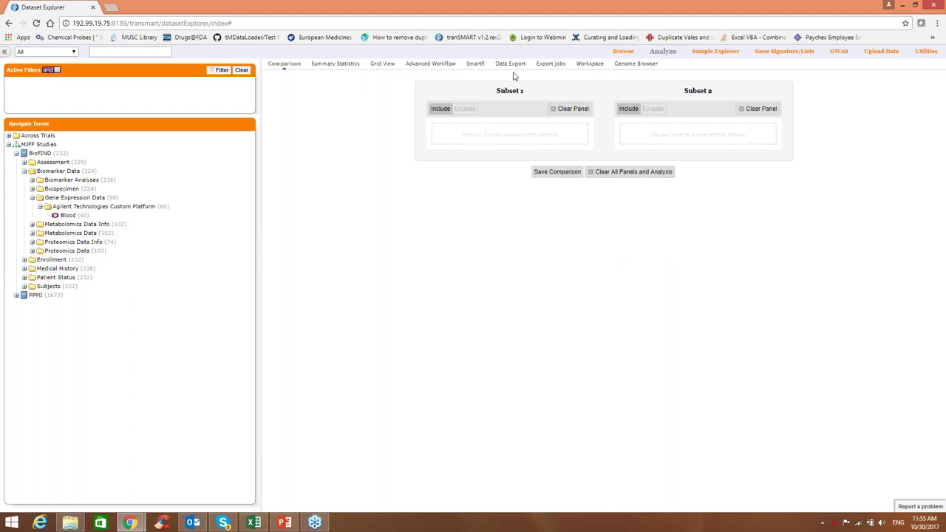
left_click(586, 63)
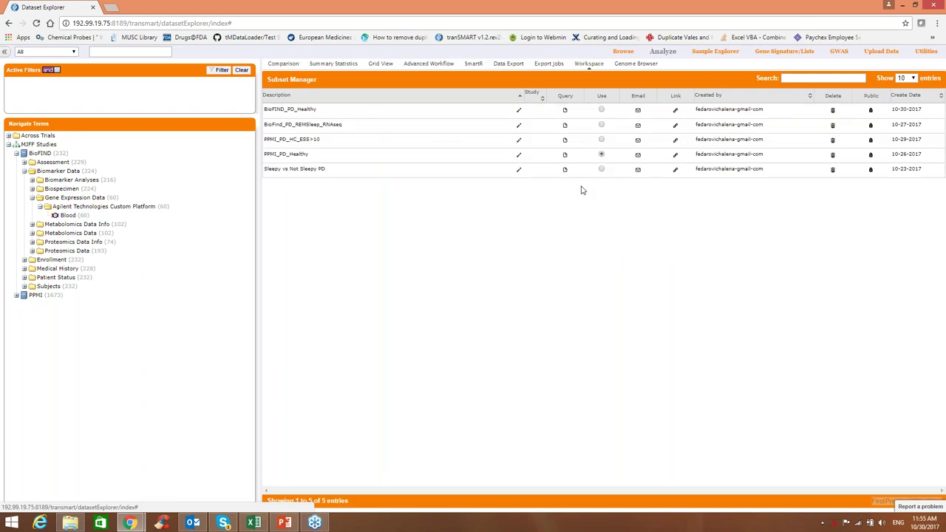
left_click(602, 125)
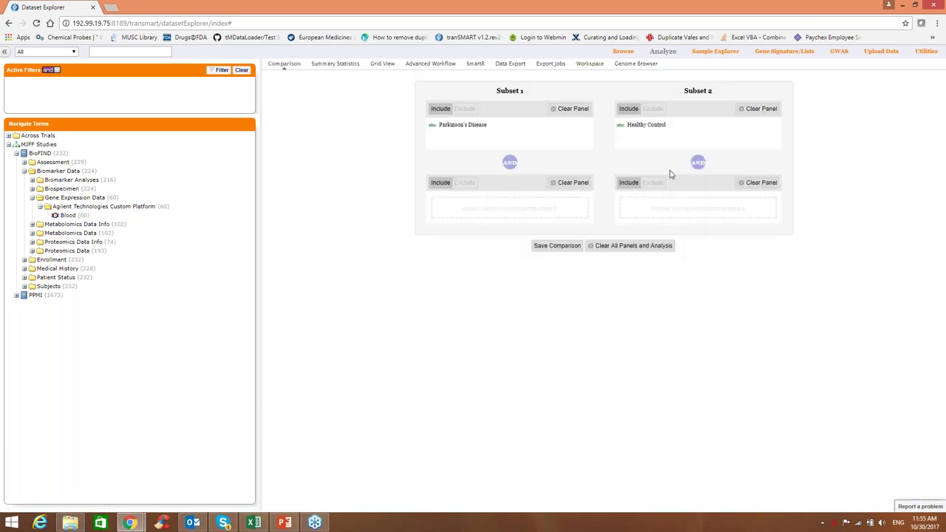
- Start a Marker Selection analysis on the BioFIND Blood expression data
left_click(443, 66)
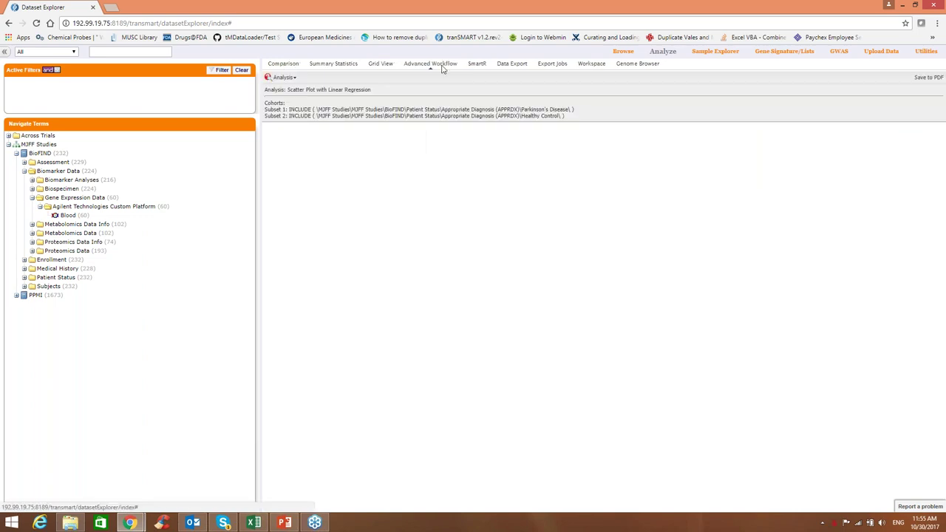
left_click(287, 77)
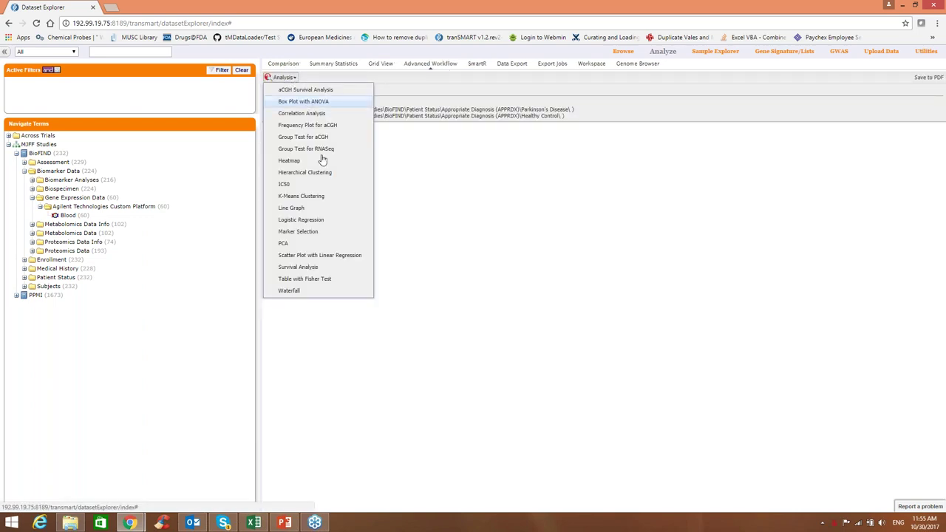
left_click(308, 232)
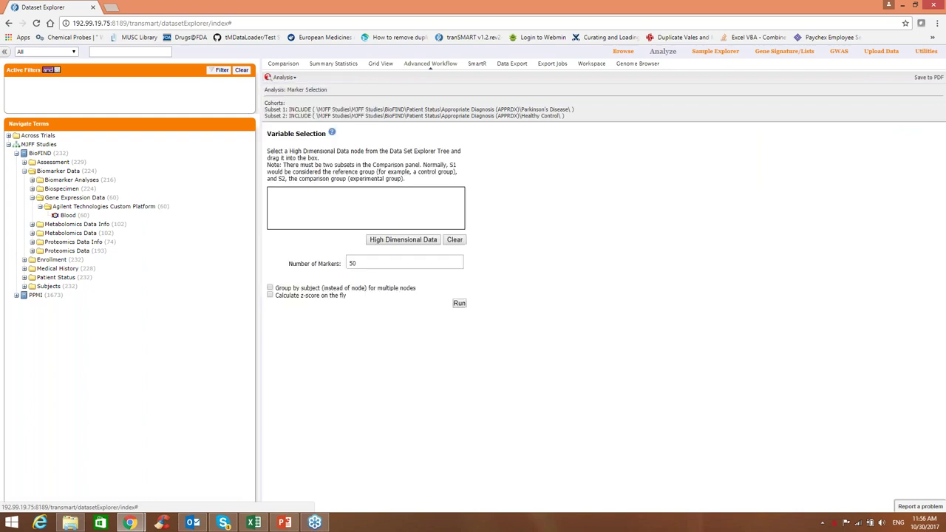
left_click_drag(68, 215, 322, 199)
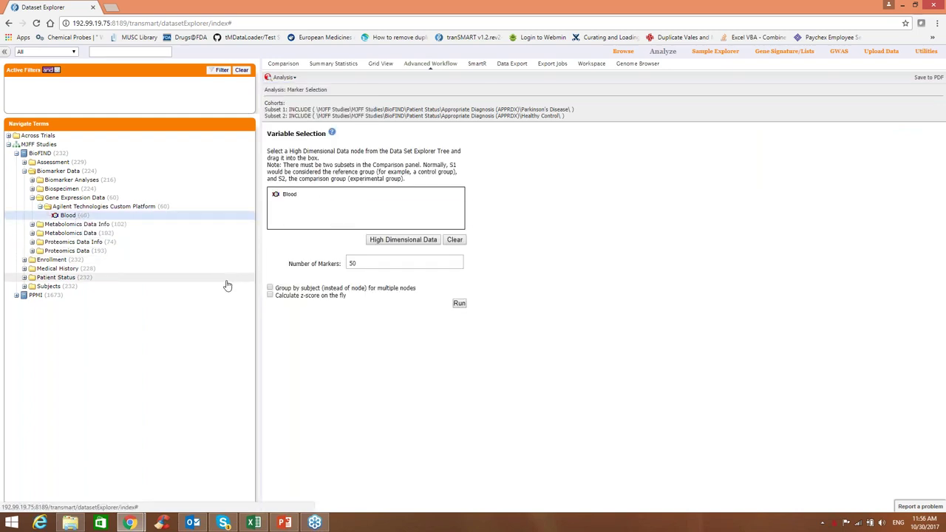
- Set Number of Markers to 10, enable on-the-fly z-scores, and run the analysis
double_click(352, 263)
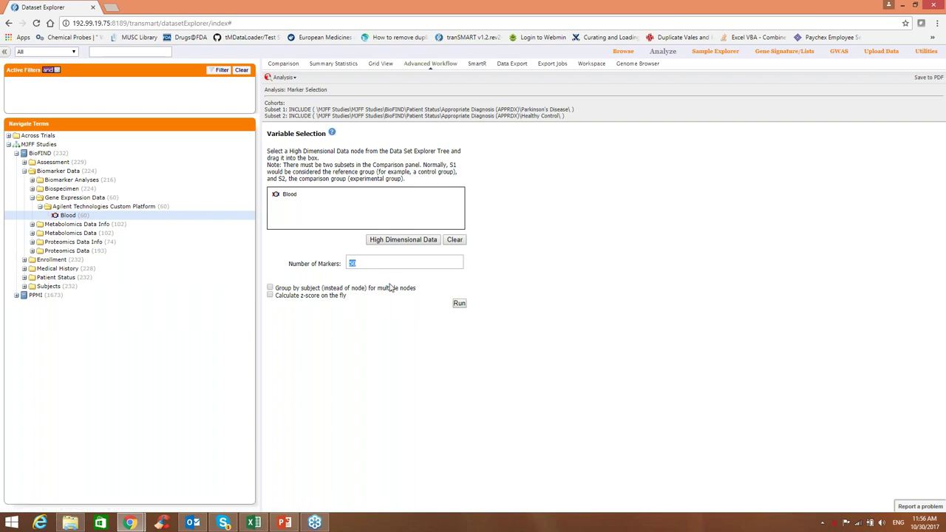
type("10")
left_click(270, 296)
left_click(459, 304)
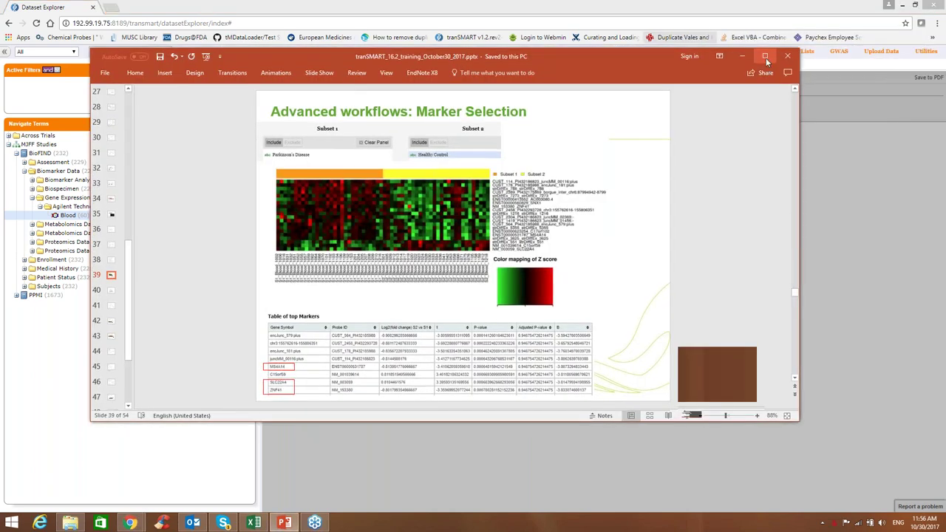
- Maximize the deck and advance from slide 39 to slide 40 on BioFIND RNA biomarkers
left_click(766, 57)
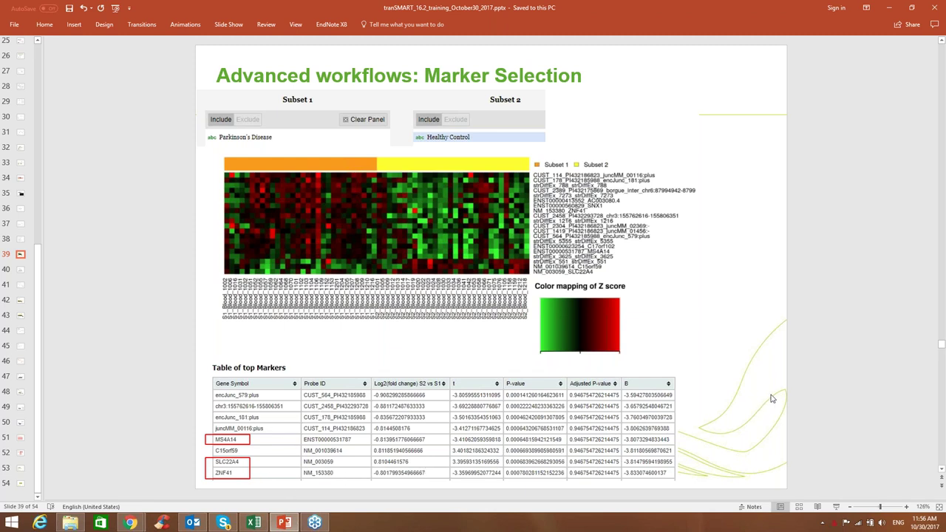
scroll(771, 399, "down", 1)
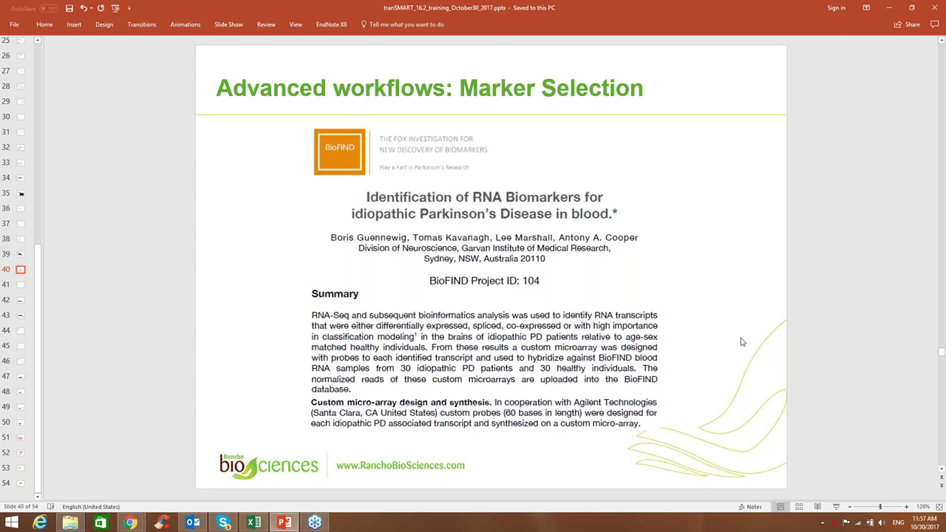
- Advance to slide 41, 'Advanced workflows: Heatmap', and maximize the PowerPoint window again
scroll(743, 342, "down", 1)
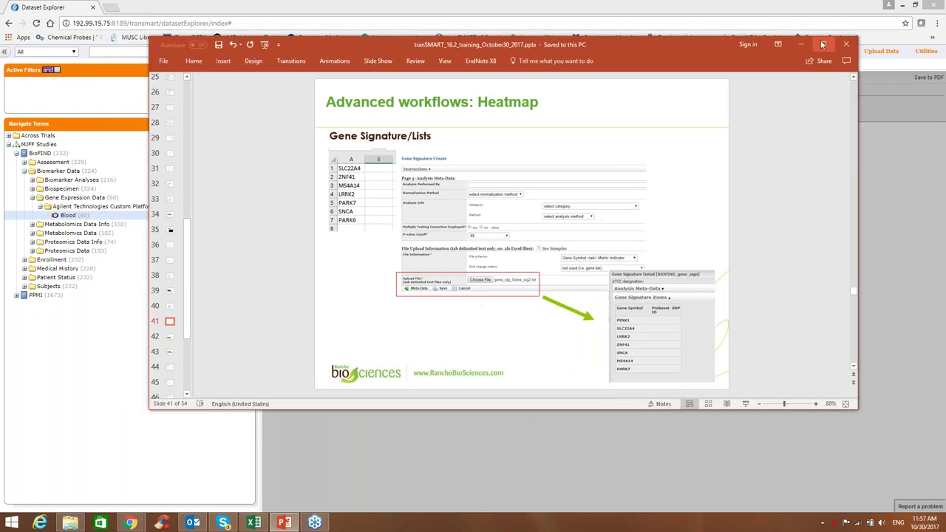
left_click(823, 45)
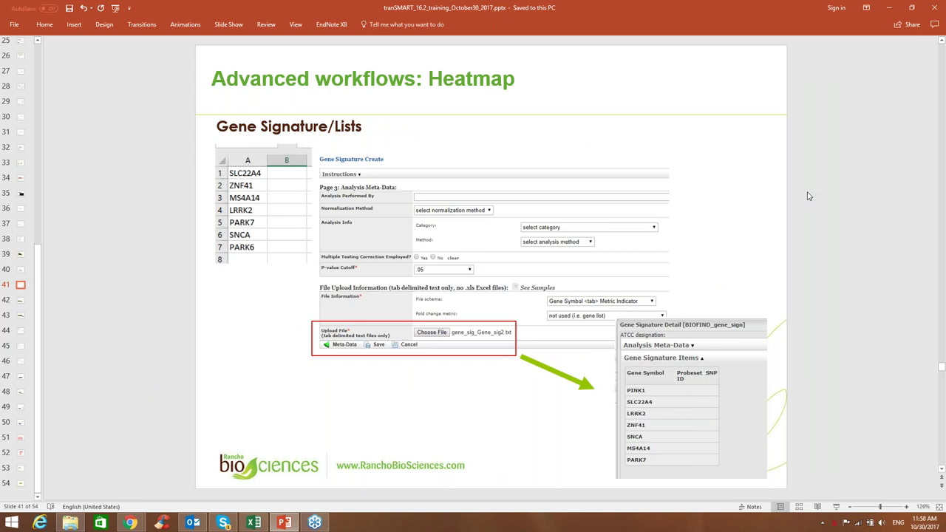
- Scroll the deck from slide 42 down to slide 43, the hierarchical clustering heatmap
scroll(808, 196, "down", 1)
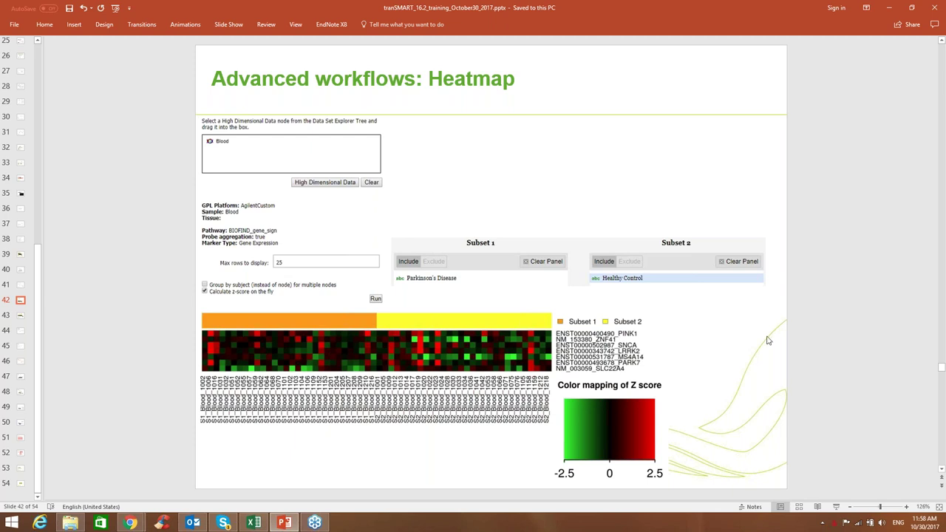
scroll(768, 340, "down", 1)
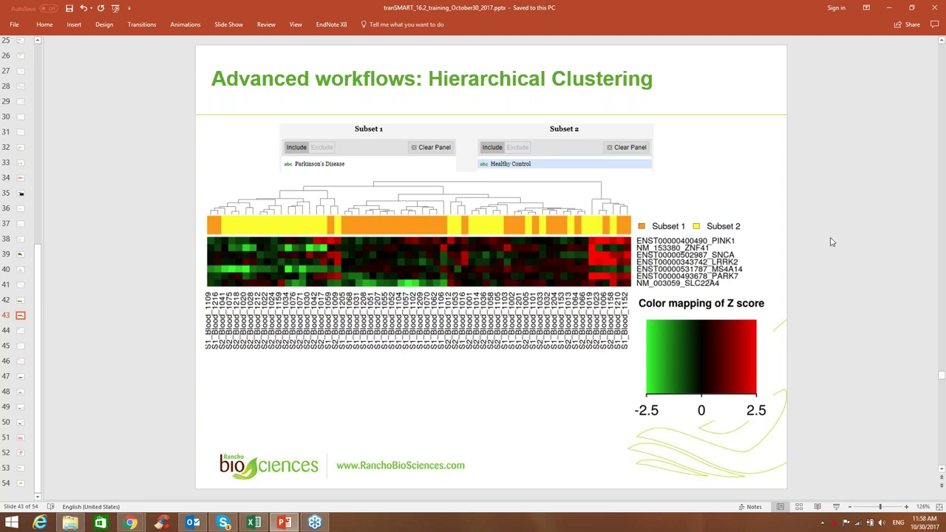
- Advance to slide 44, 'SmartR: Heatmap', showing the SNCA in Blood t-test results
scroll(831, 242, "down", 2)
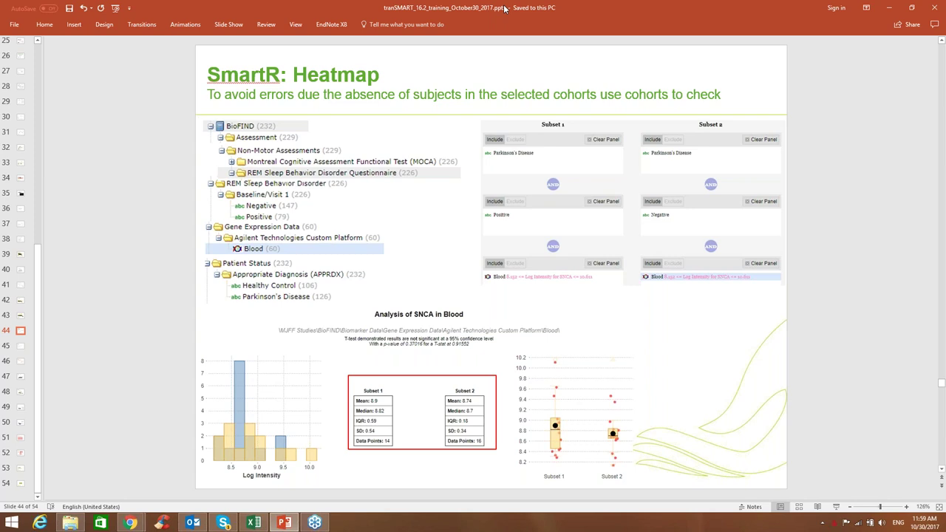
- Stop the running marker selection analysis and select SmartR's Heatmap Workflow
key("alt+Tab")
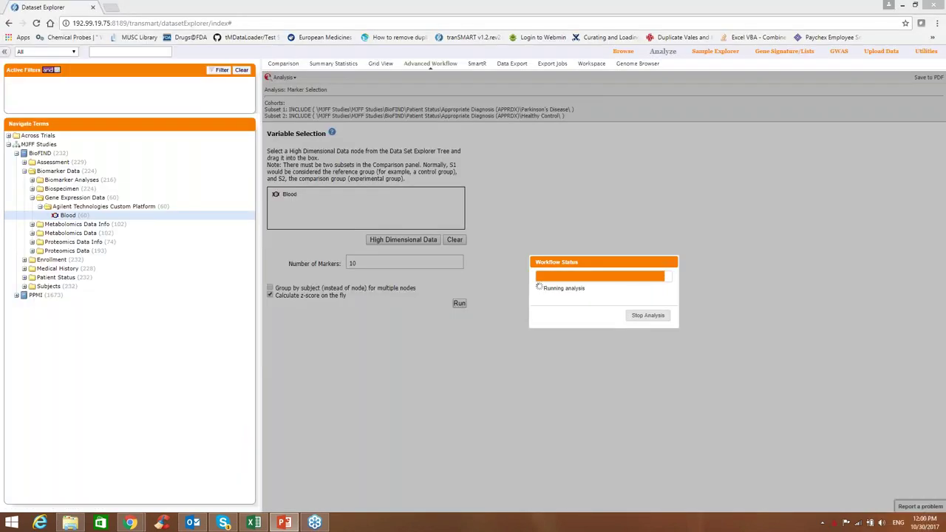
left_click(648, 315)
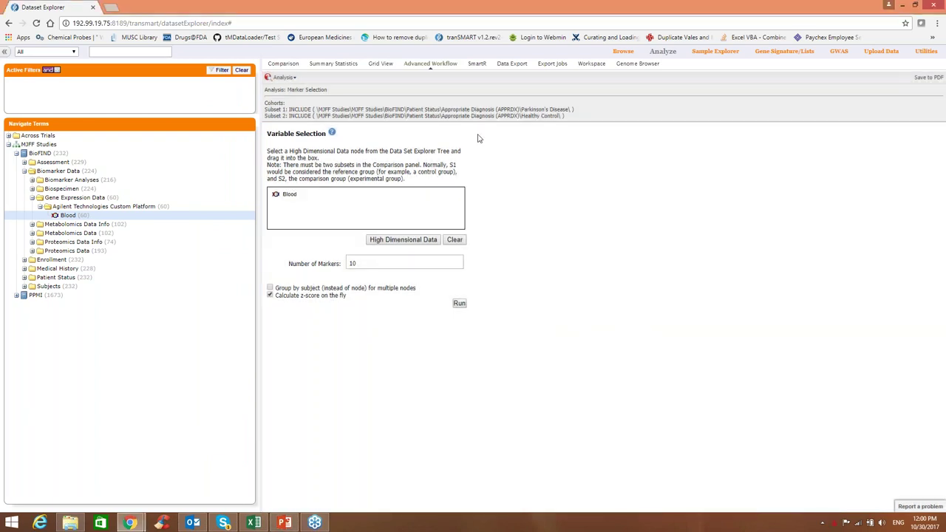
left_click(477, 65)
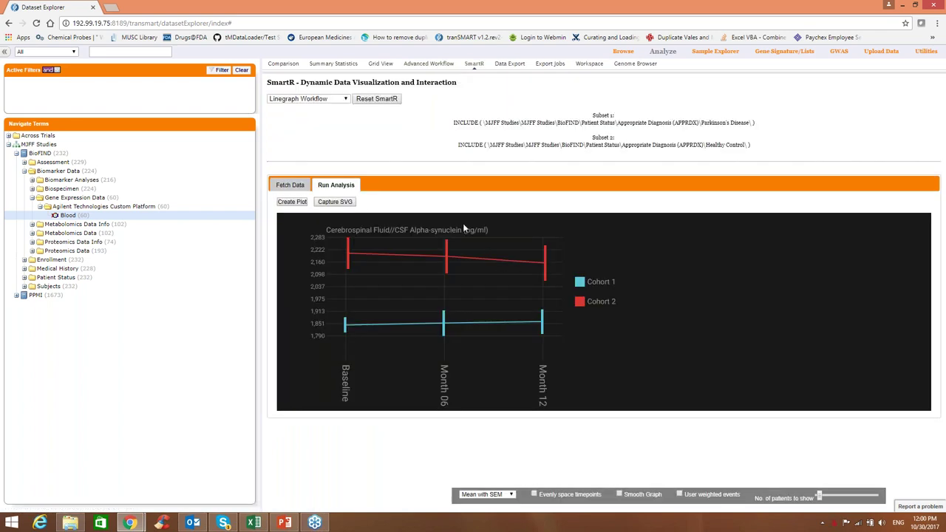
left_click(309, 99)
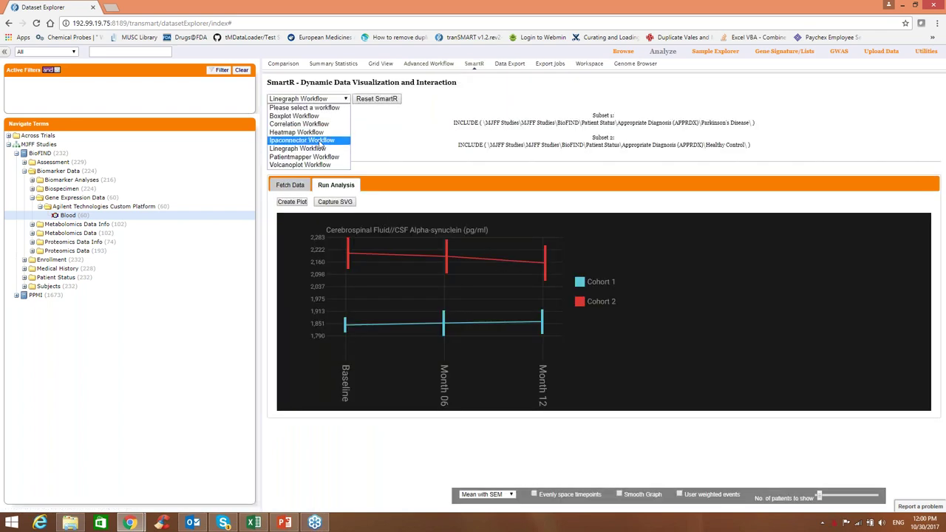
left_click(295, 132)
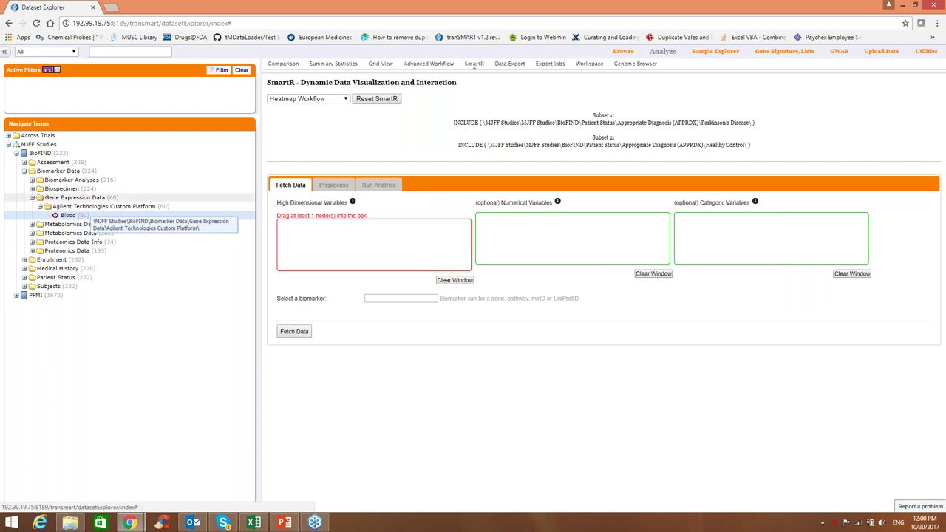
- Load the saved BioFind_PD_REMSleep_RNAseq subsets, replacing the current comparison criteria
left_click(284, 63)
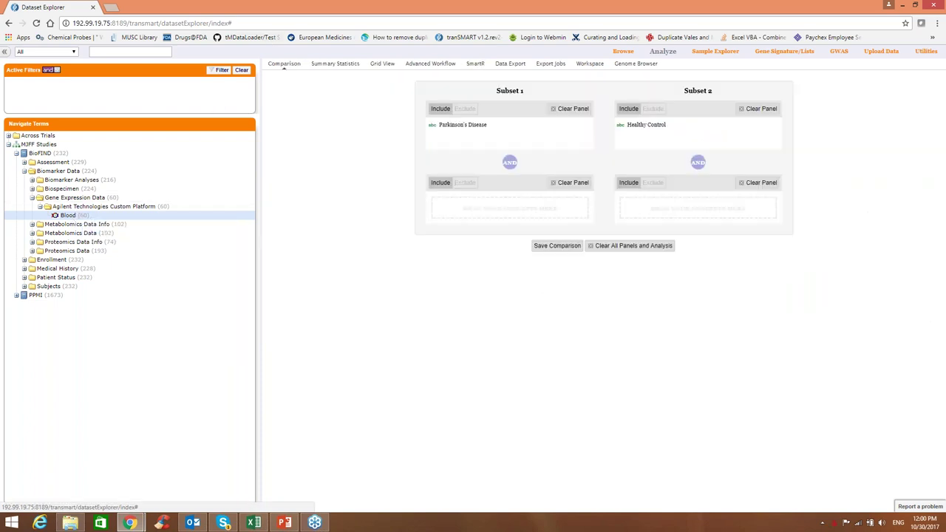
left_click(482, 66)
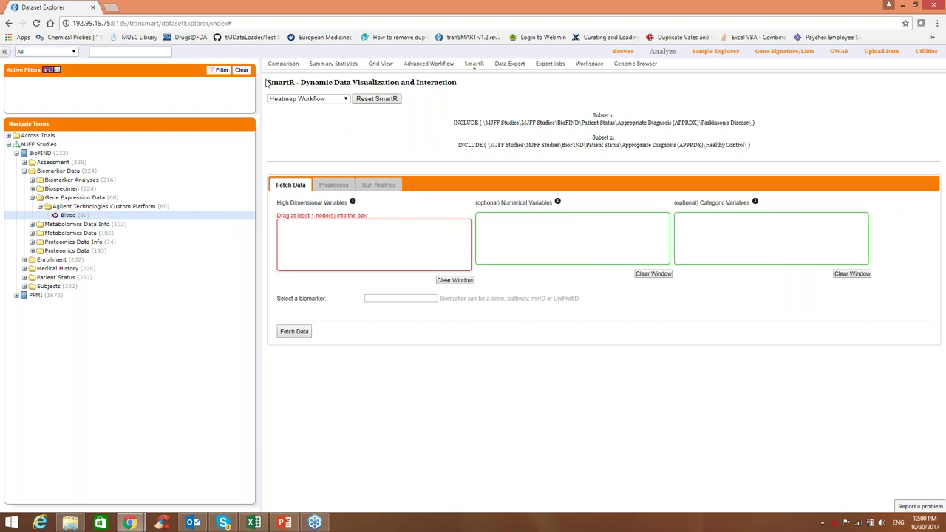
left_click(589, 64)
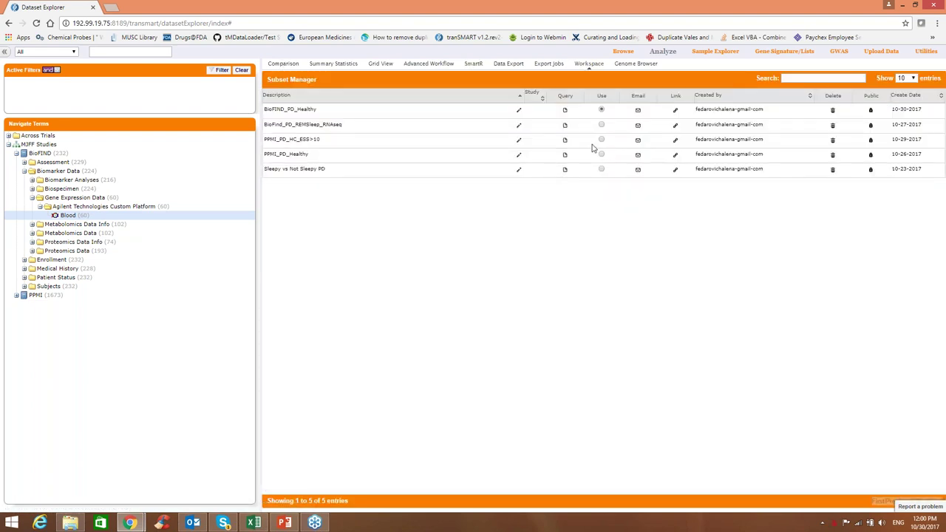
left_click(601, 126)
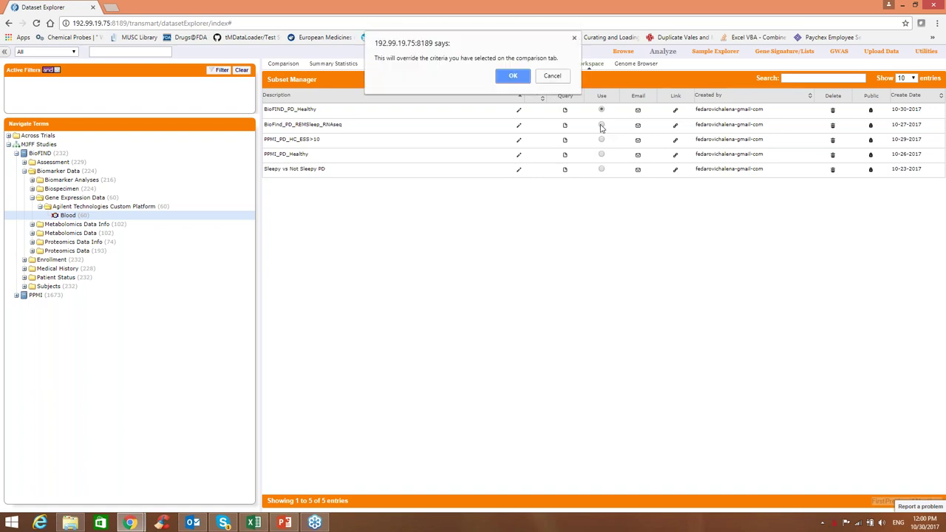
left_click(516, 76)
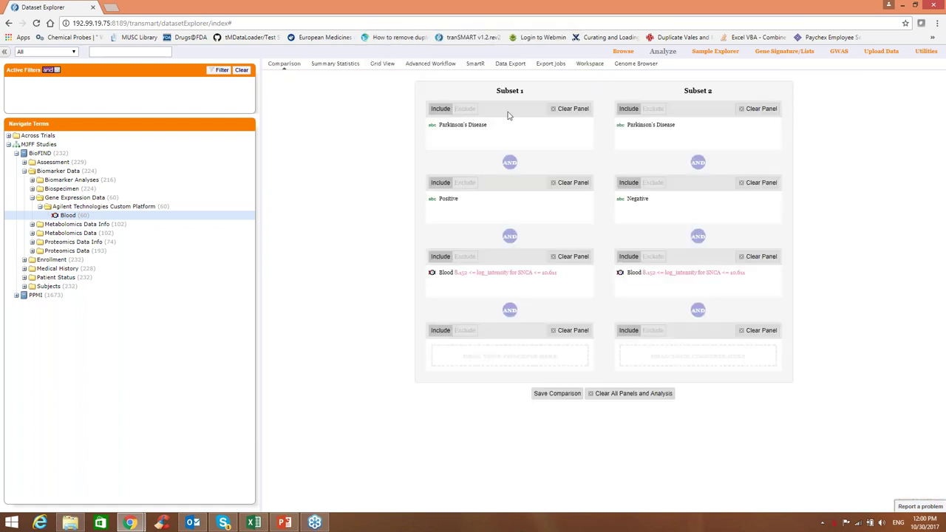
- Clear every criterion except Subset 1's Parkinson's Disease and return to the SmartR heatmap
left_click(561, 257)
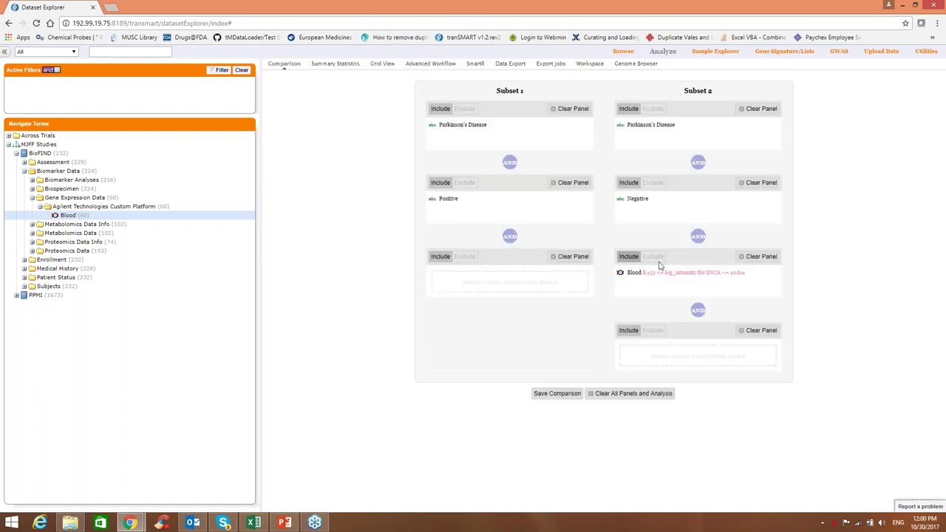
left_click(740, 256)
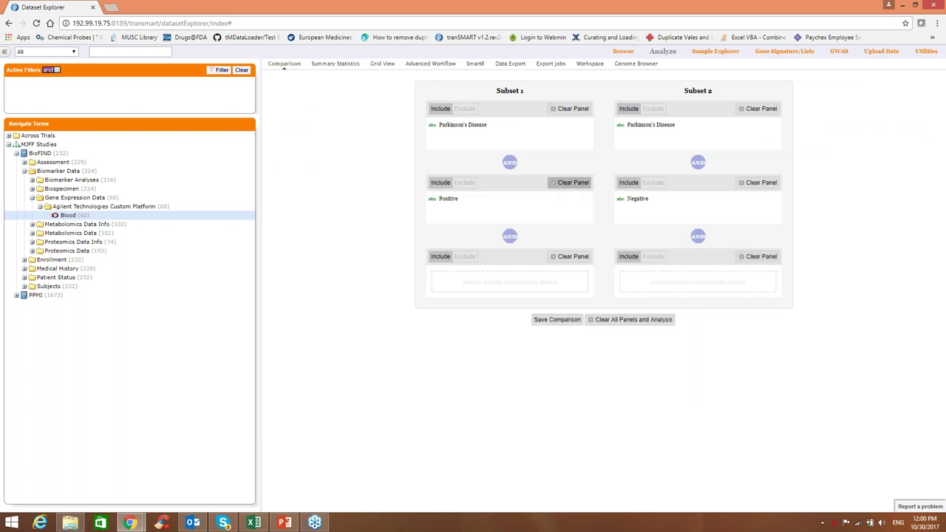
left_click(554, 182)
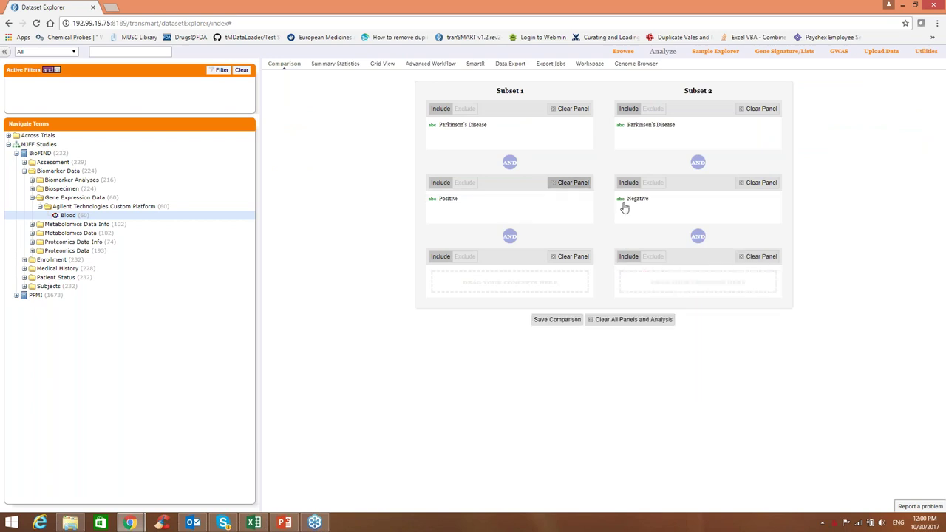
left_click(741, 182)
left_click(740, 109)
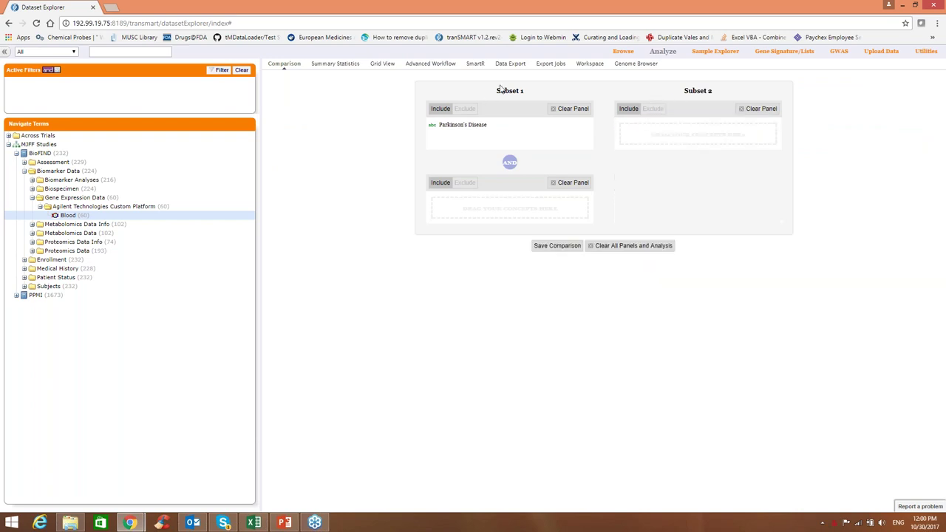
left_click(474, 63)
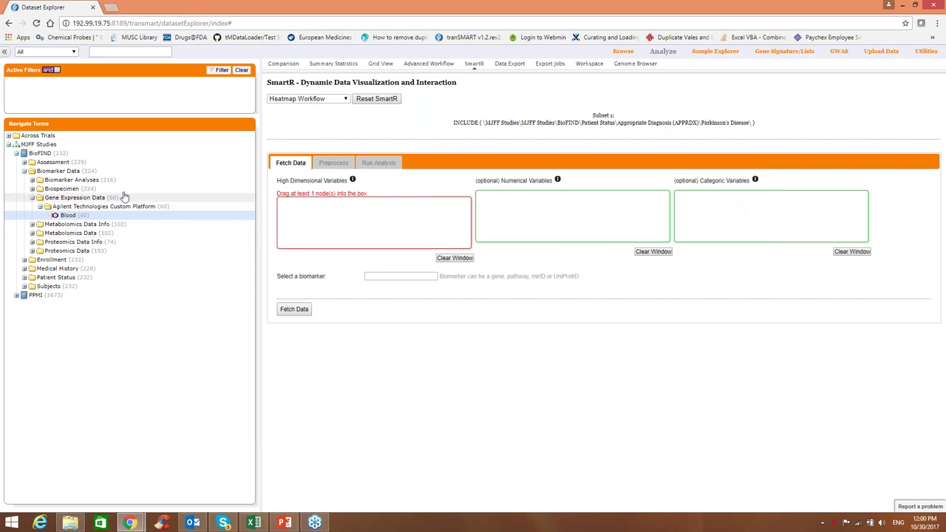
left_click_drag(68, 215, 376, 202)
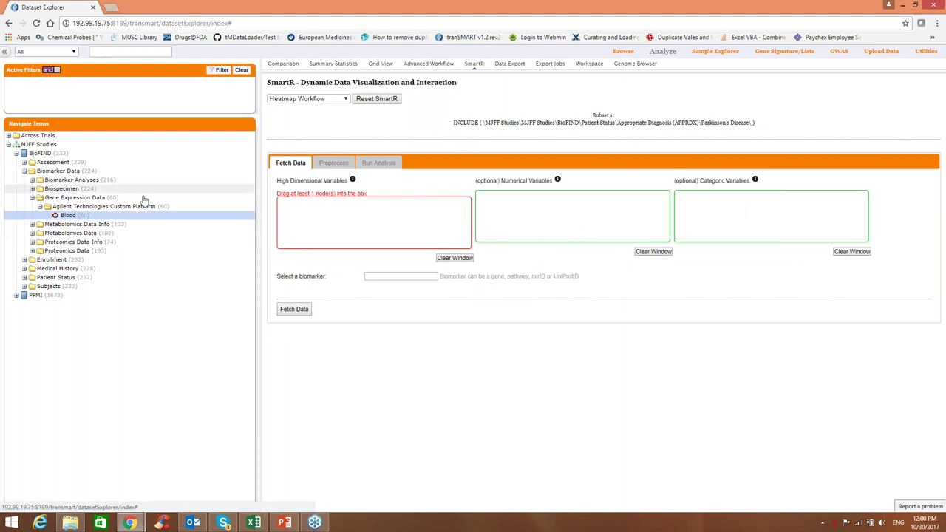
- Add Blood as the high-dimensional variable and REM Sleep Baseline/Visit 1 as categoric variables
left_click_drag(68, 215, 367, 218)
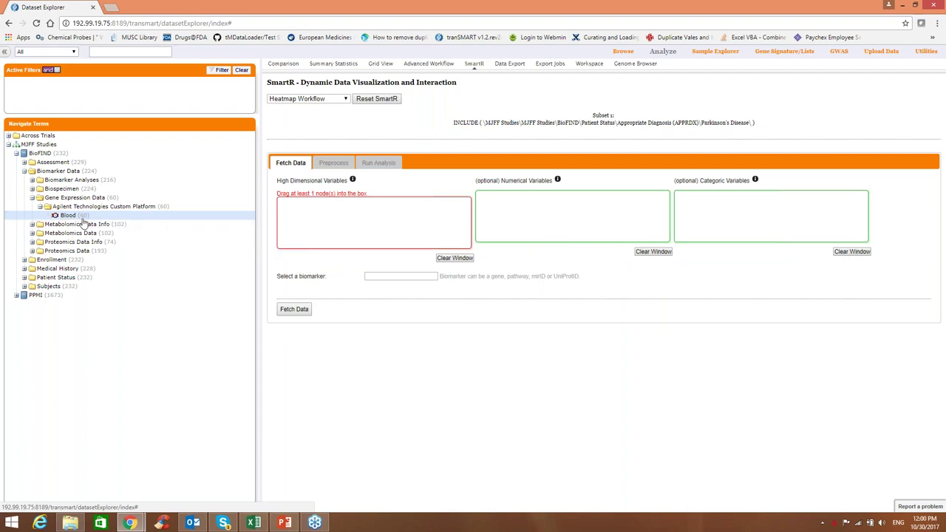
left_click_drag(73, 215, 322, 218)
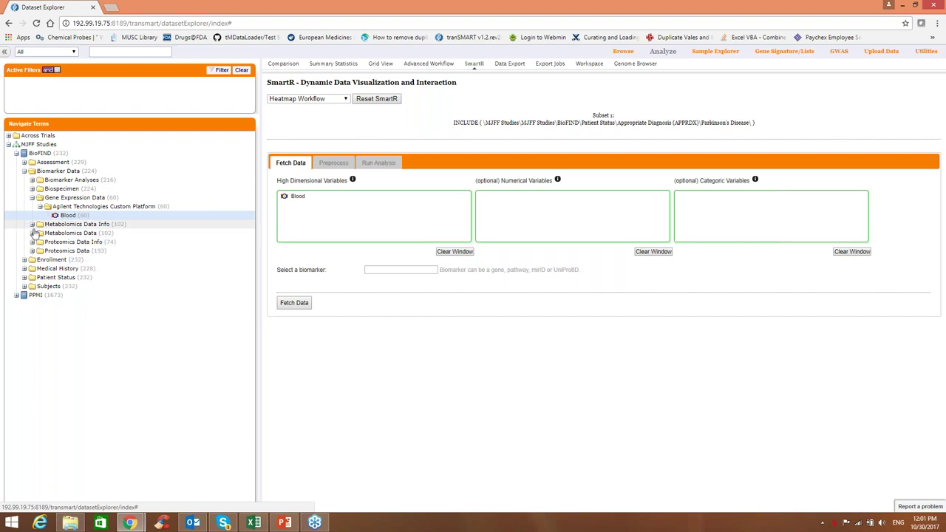
left_click(24, 163)
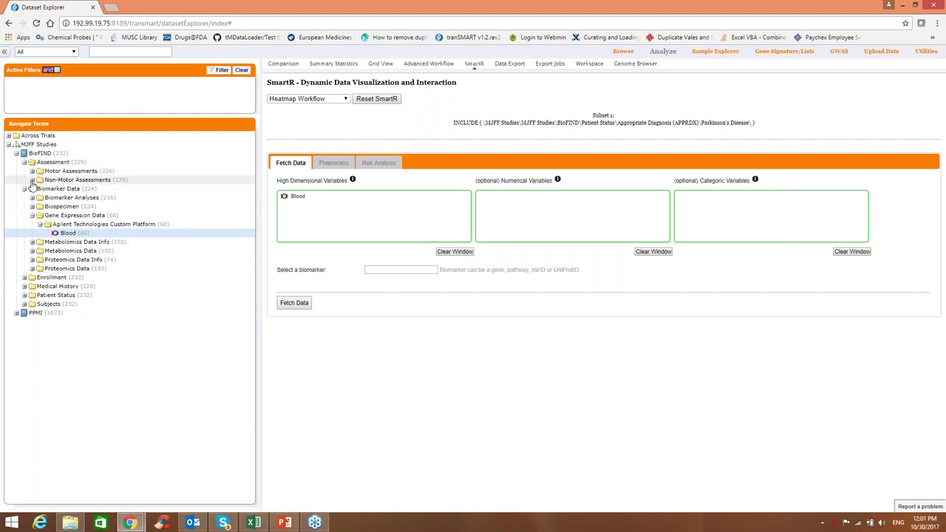
left_click(32, 180)
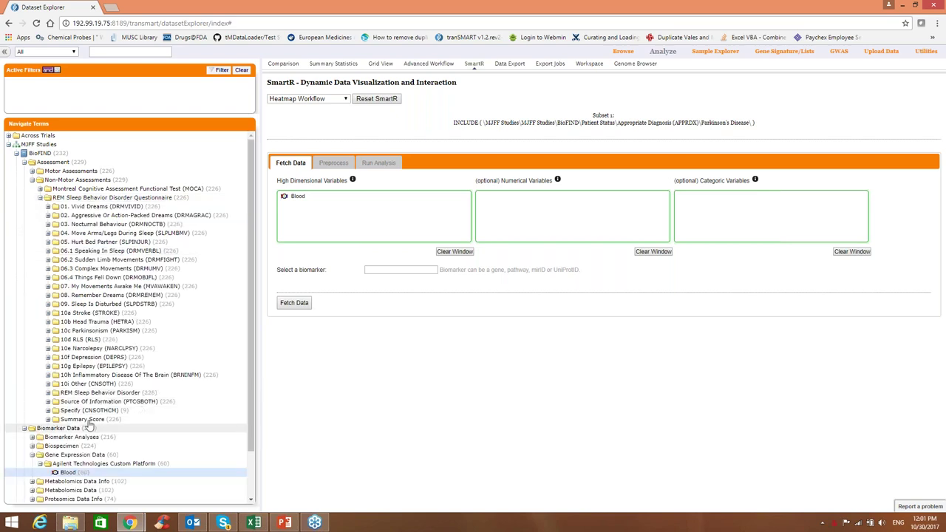
left_click(48, 393)
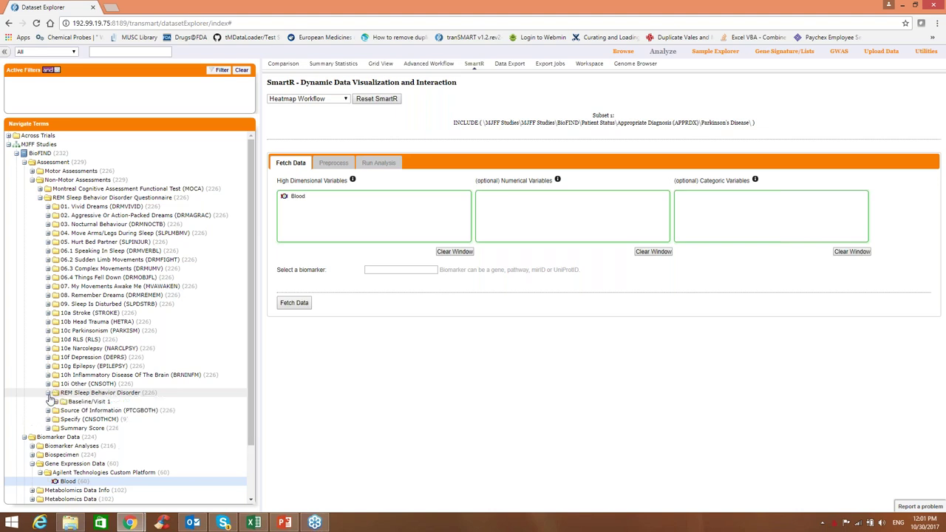
left_click(56, 402)
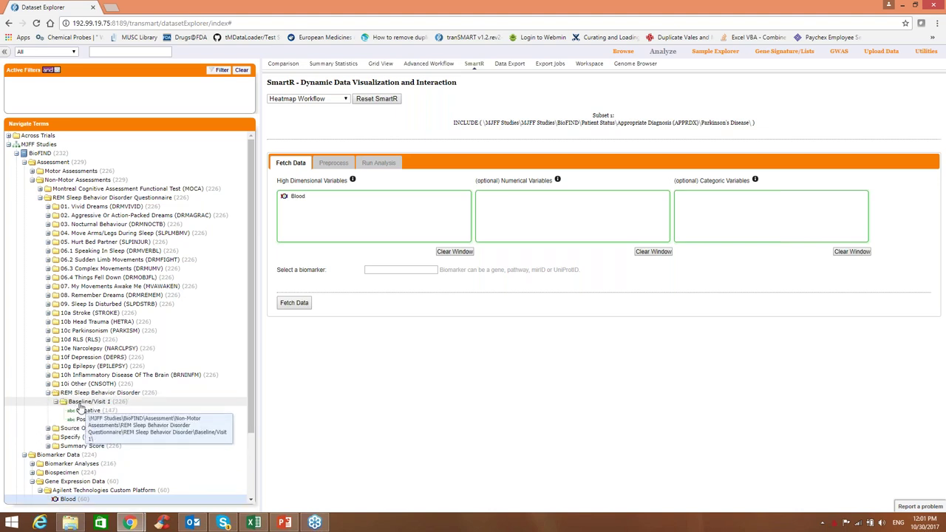
left_click_drag(99, 405, 698, 215)
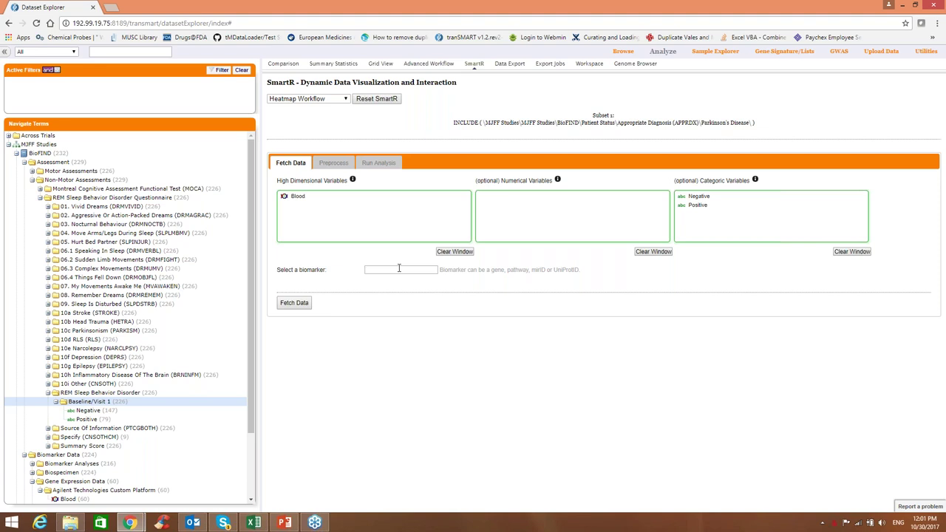
- Choose biomarkers SNCA, PINK1 and LRRK2 and fetch their Blood data
type("SC")
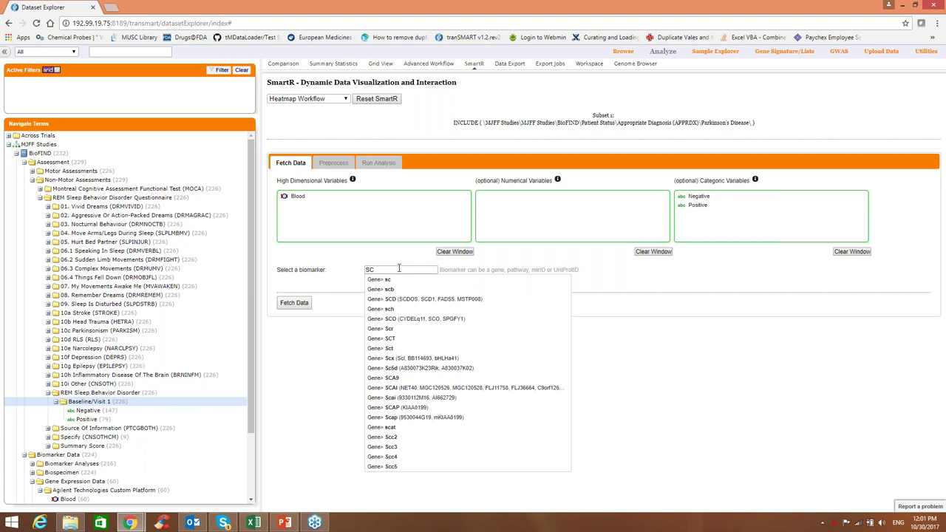
key("BackSpace")
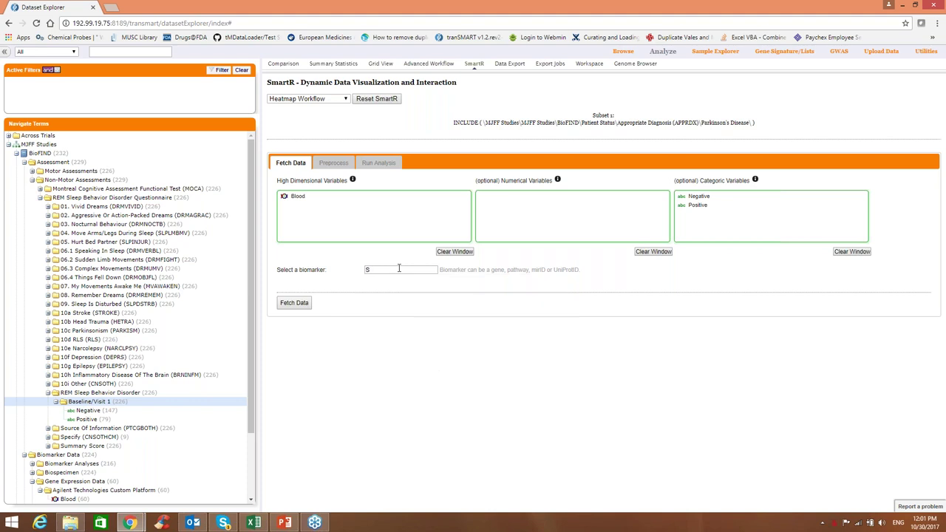
type("NCA")
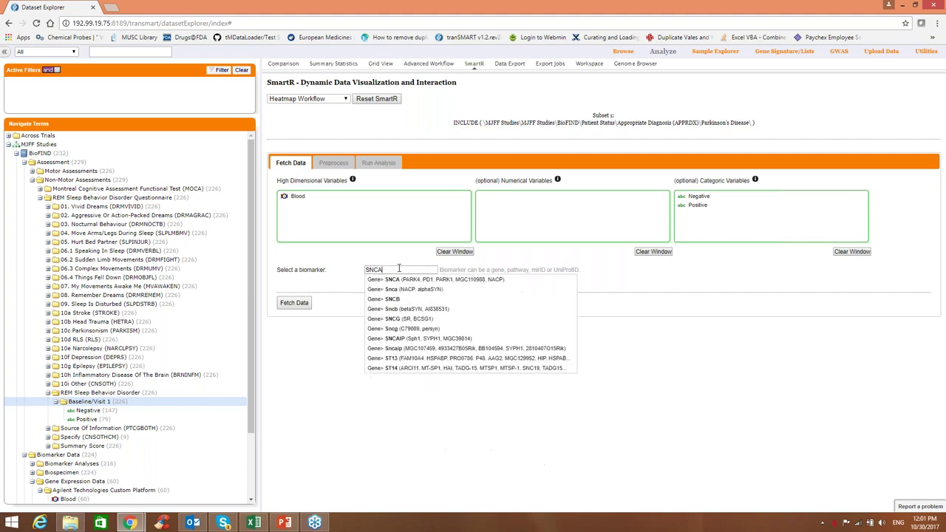
key("Down")
key("Return")
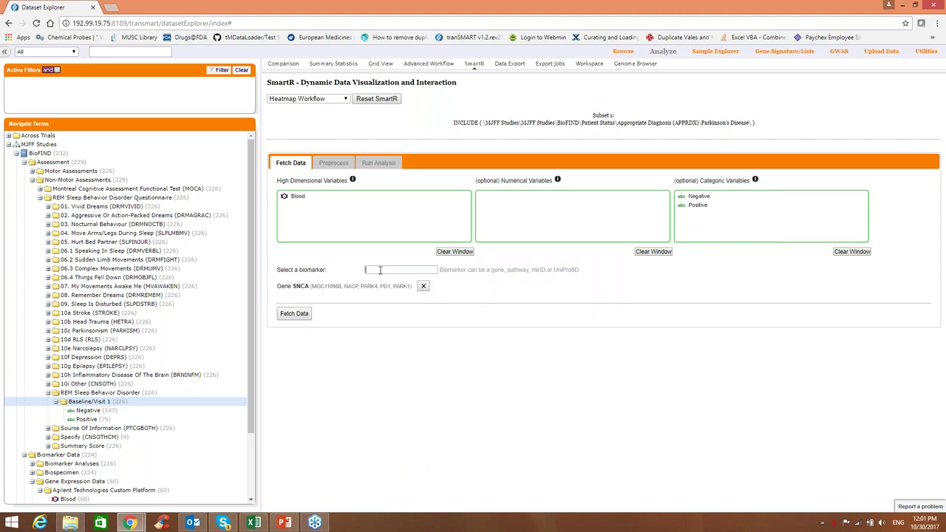
type("PINK1")
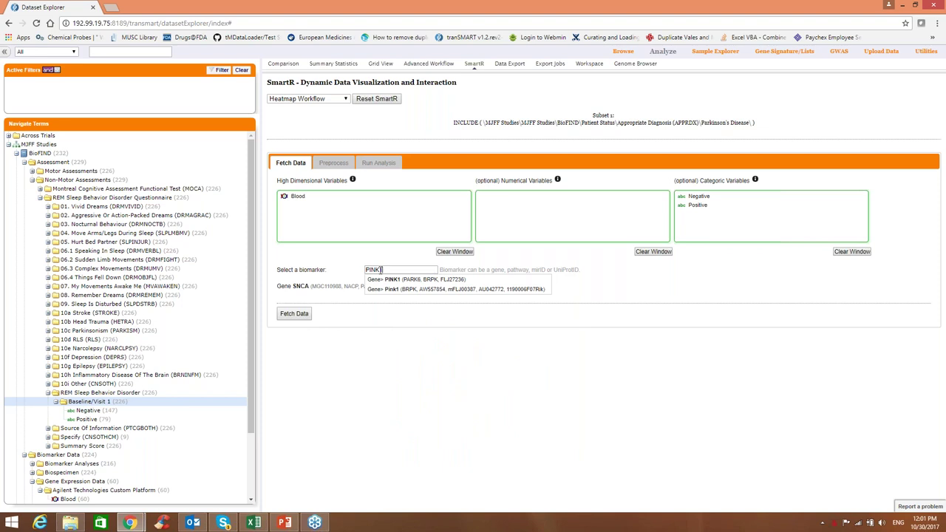
key("Down")
key("Return")
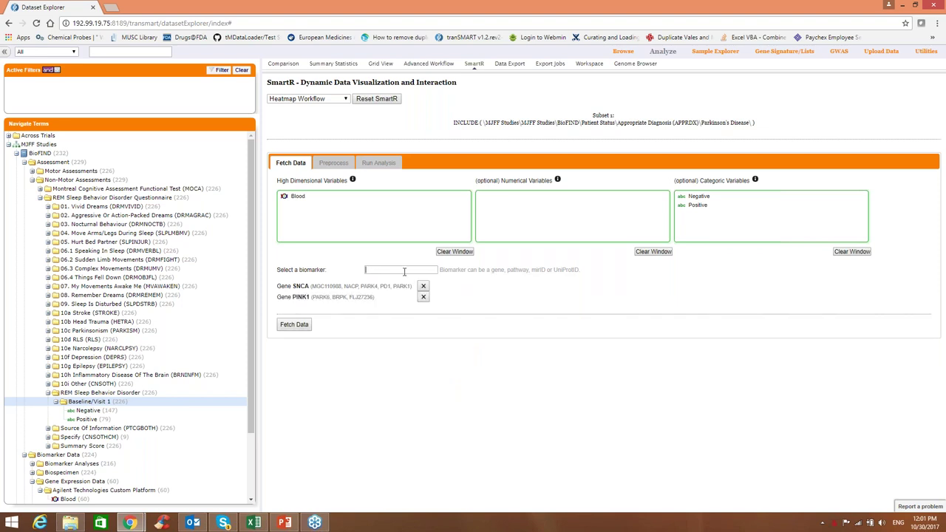
type("LRRK2")
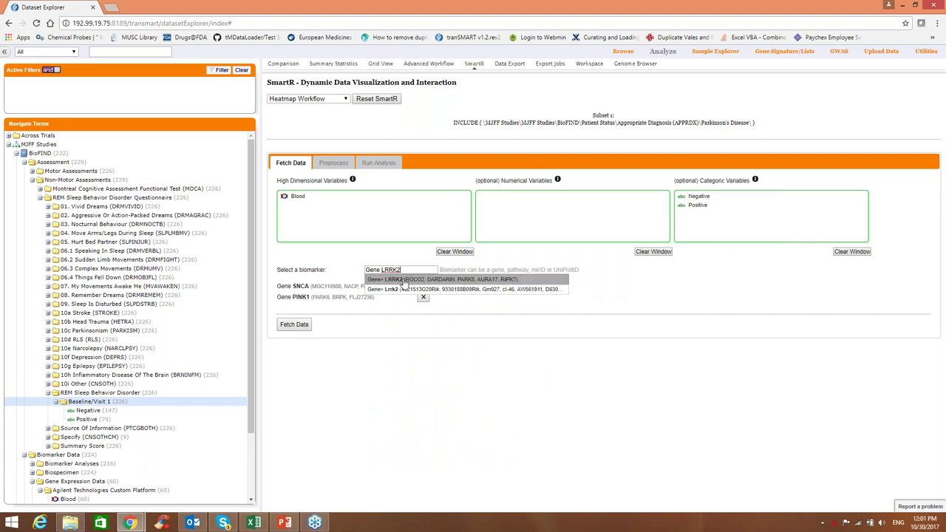
left_click(406, 280)
left_click(293, 336)
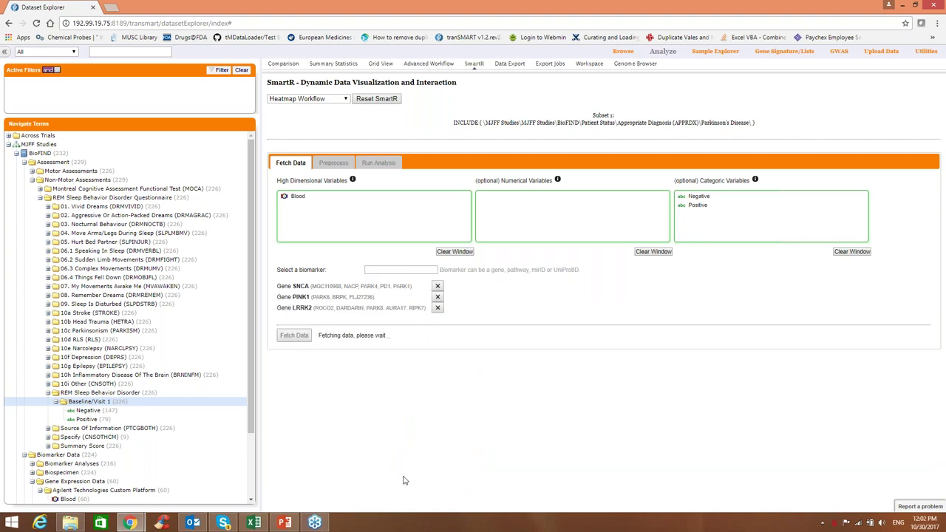
key("alt+Tab")
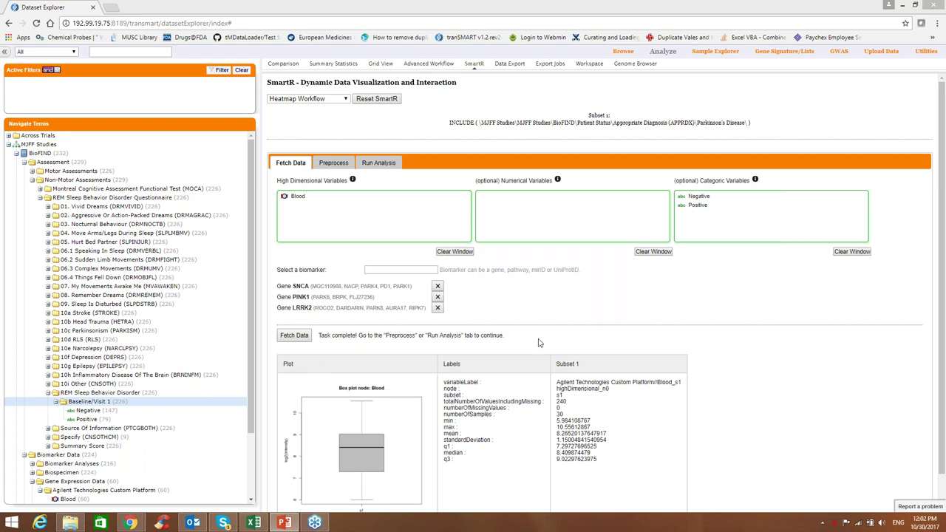
- Rank genes by Mean expression level and create the heatmap plot
left_click(340, 163)
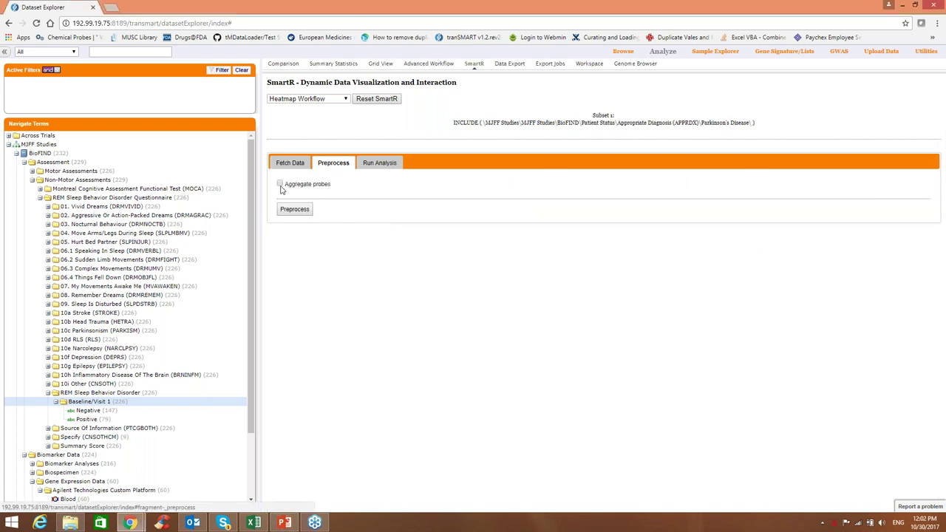
left_click(370, 165)
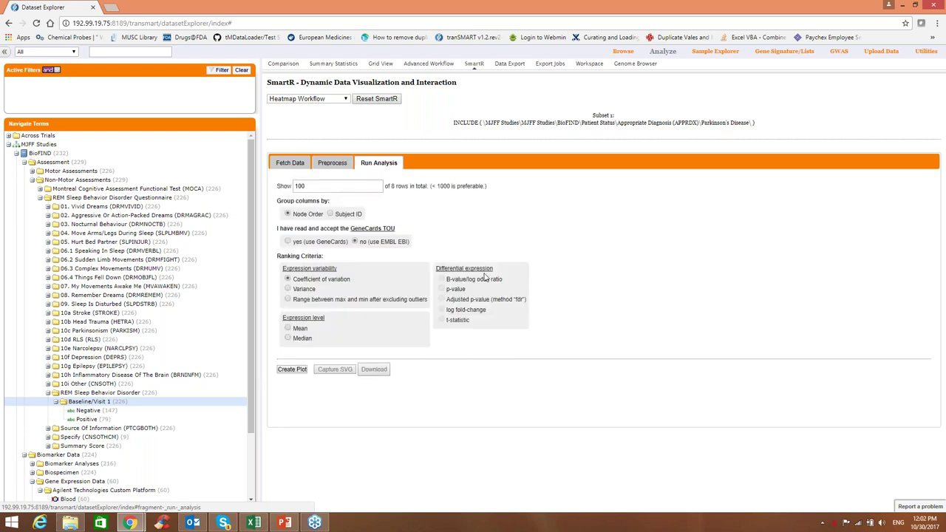
left_click(284, 522)
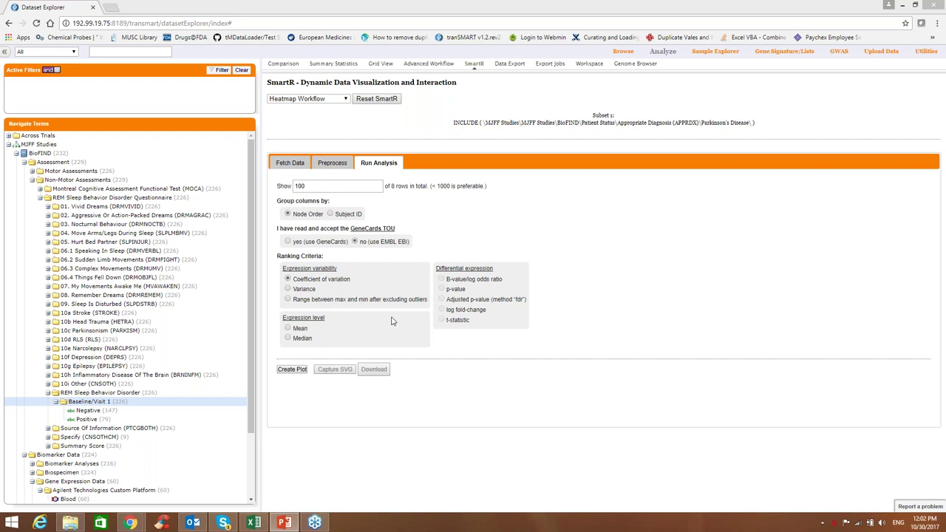
left_click(288, 329)
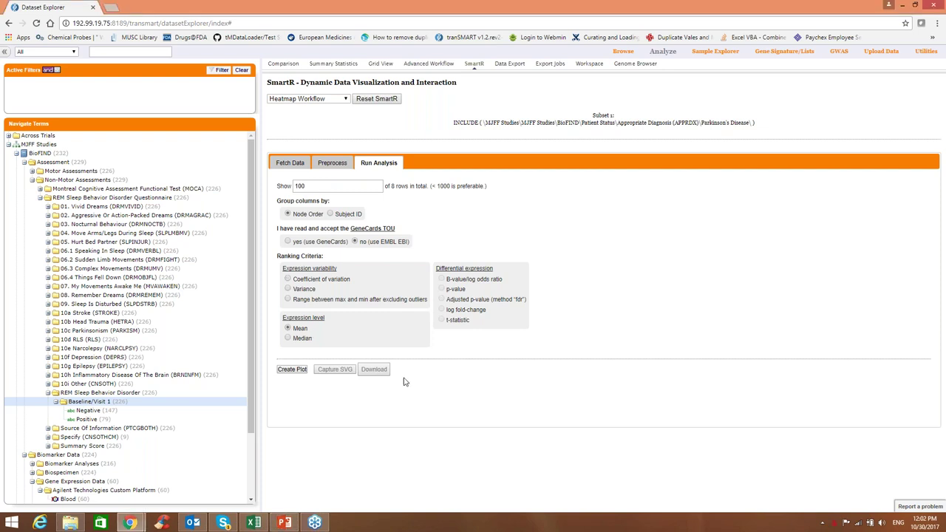
left_click(291, 371)
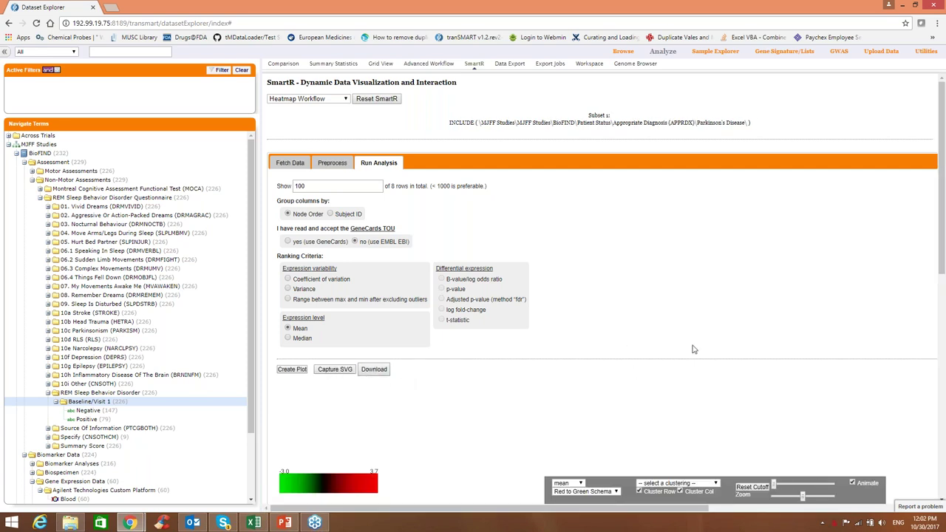
- Cluster the heatmap with Euclidean average linkage, then switch to Manhattan distance with complete linkage
scroll(693, 349, "down", 5)
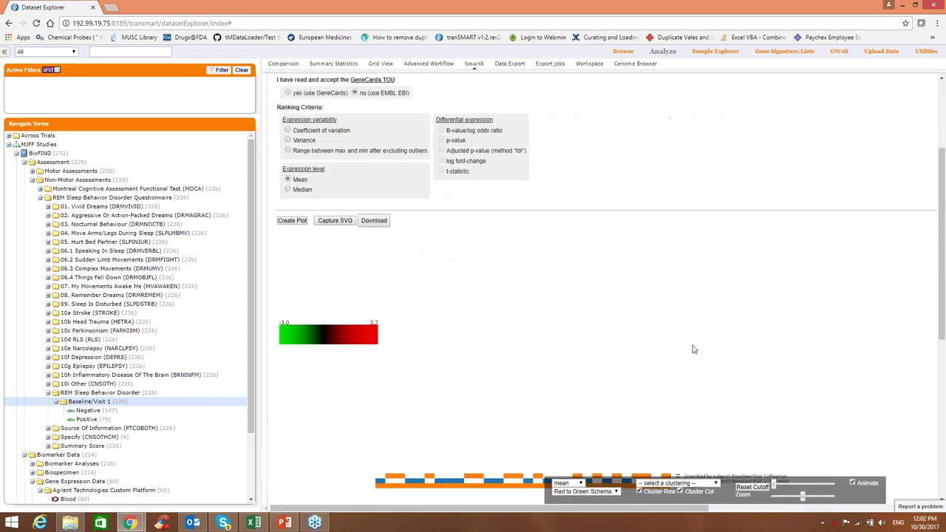
scroll(694, 349, "down", 2)
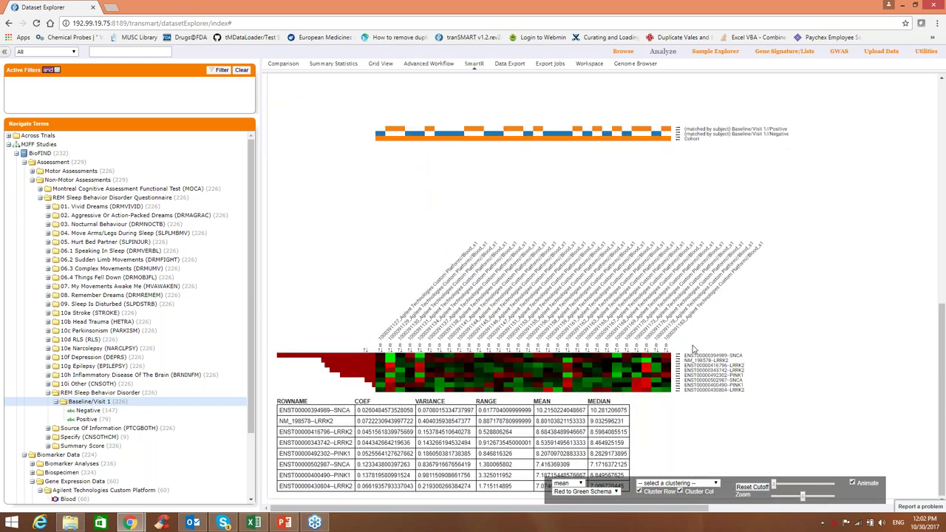
left_click(716, 484)
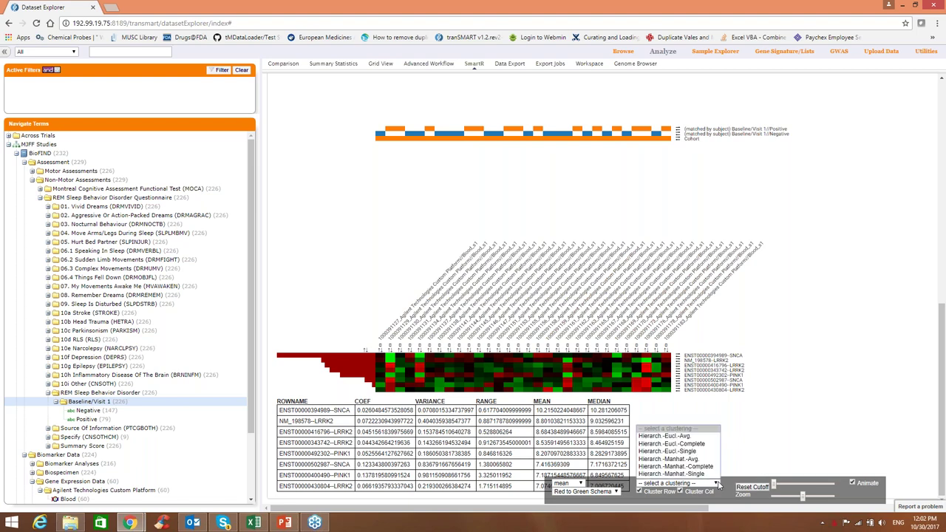
left_click(679, 437)
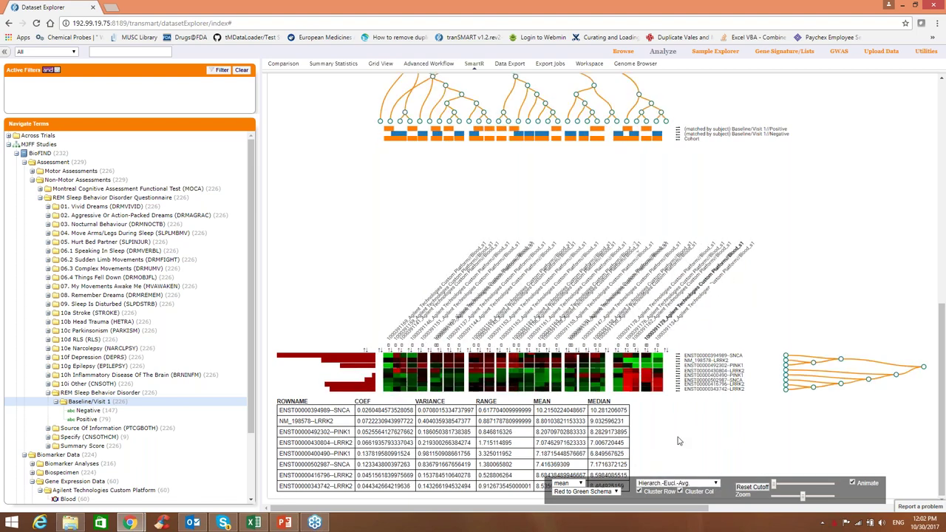
scroll(805, 306, "up", 1)
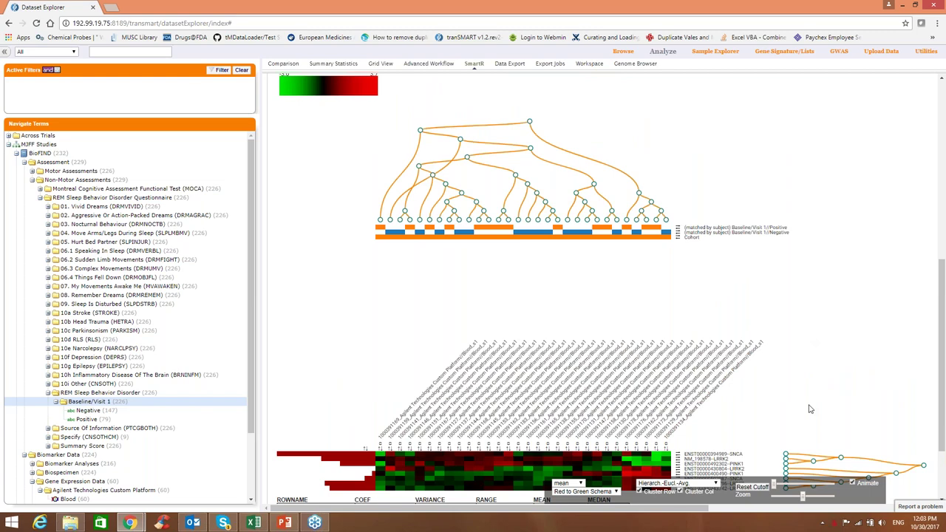
scroll(809, 408, "down", 1)
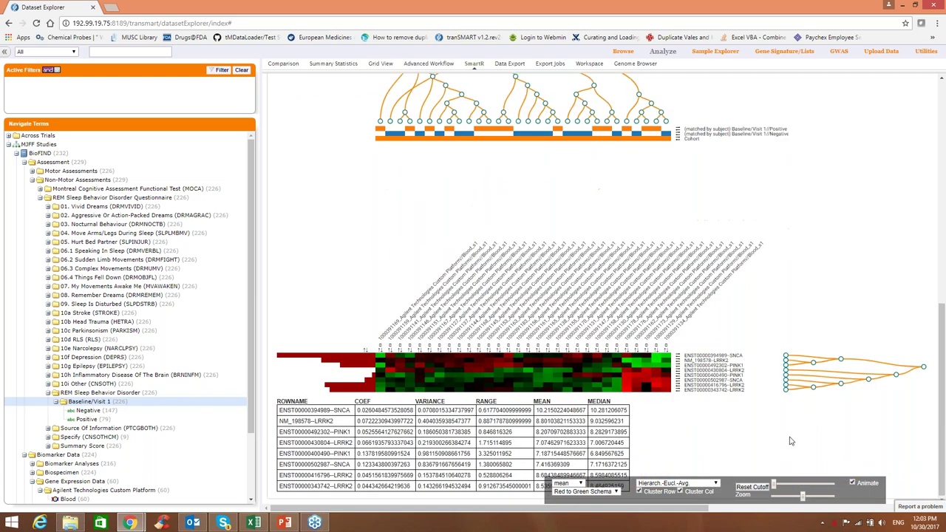
left_click(716, 484)
left_click(684, 466)
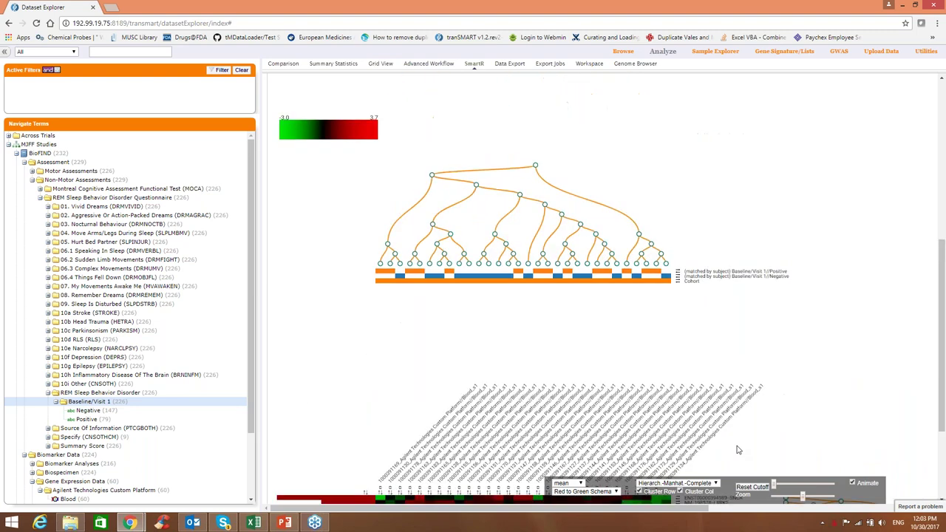
key("alt+Tab")
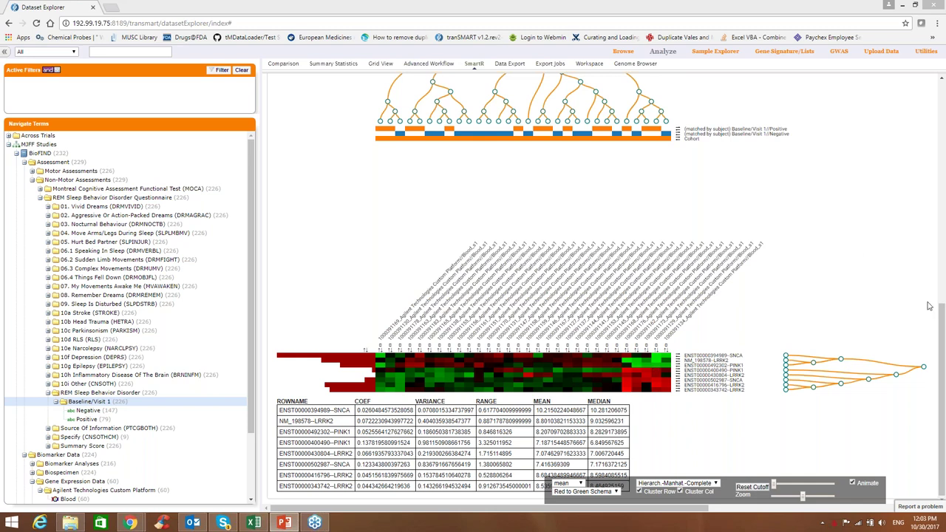
left_click(939, 363)
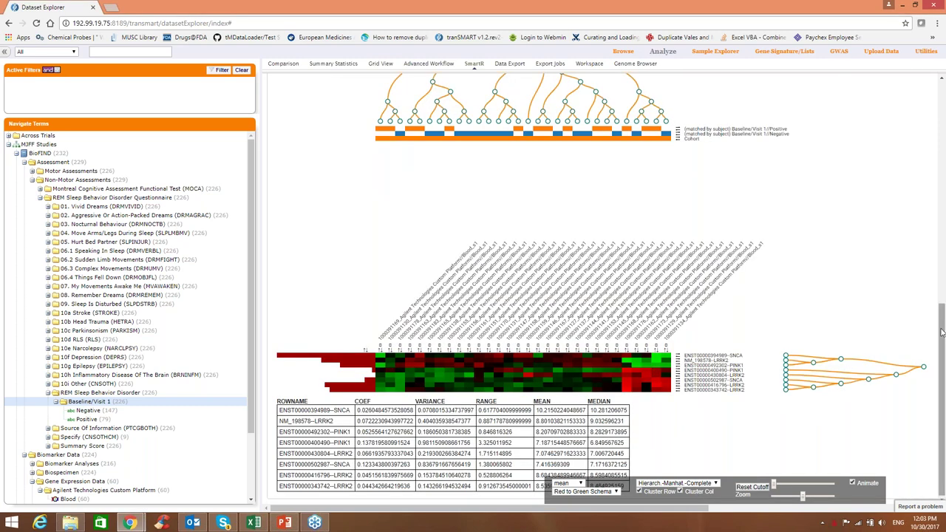
left_click_drag(942, 341, 943, 116)
- Switch to the Volcanoplot Workflow and choose a saved subset pair in the Workspace
left_click(346, 94)
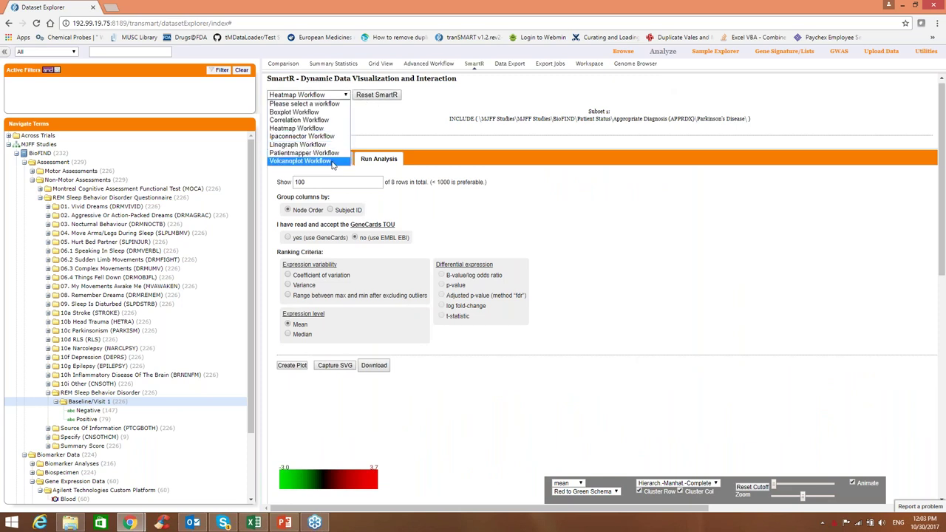
left_click(332, 161)
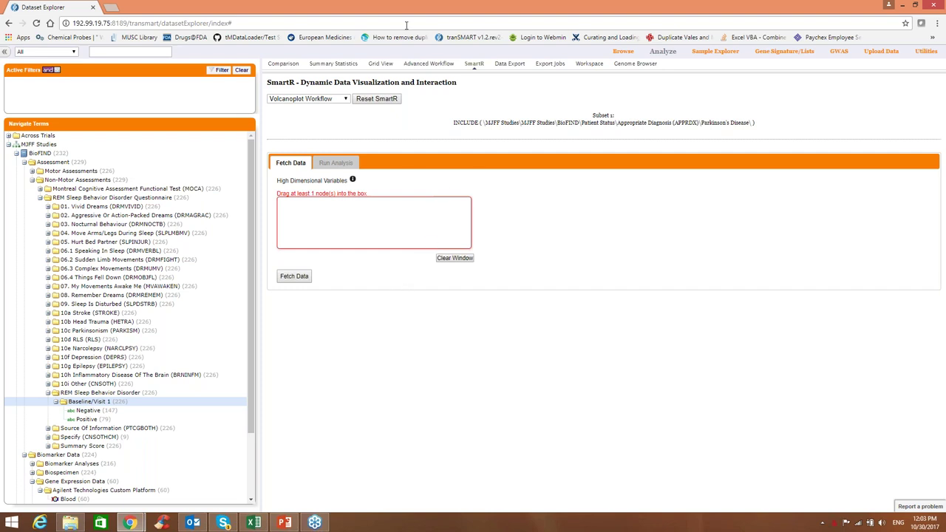
left_click(590, 65)
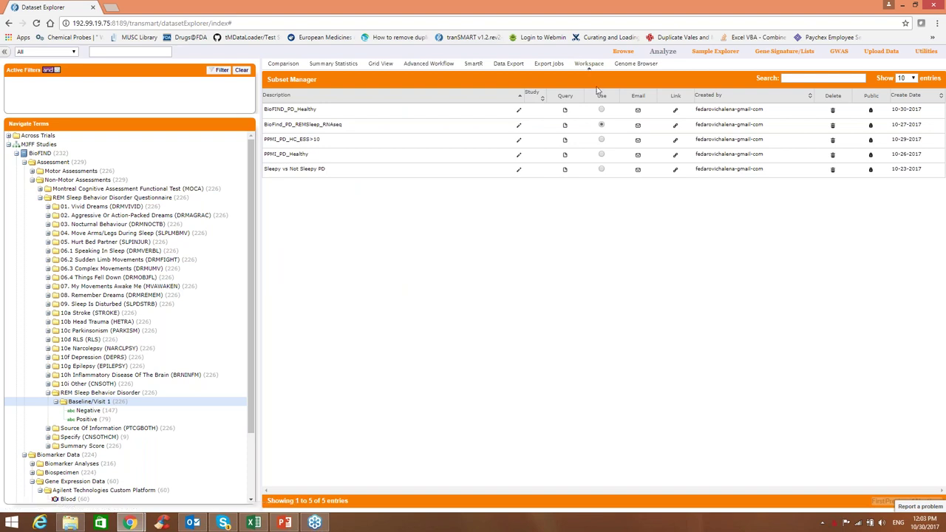
left_click(602, 111)
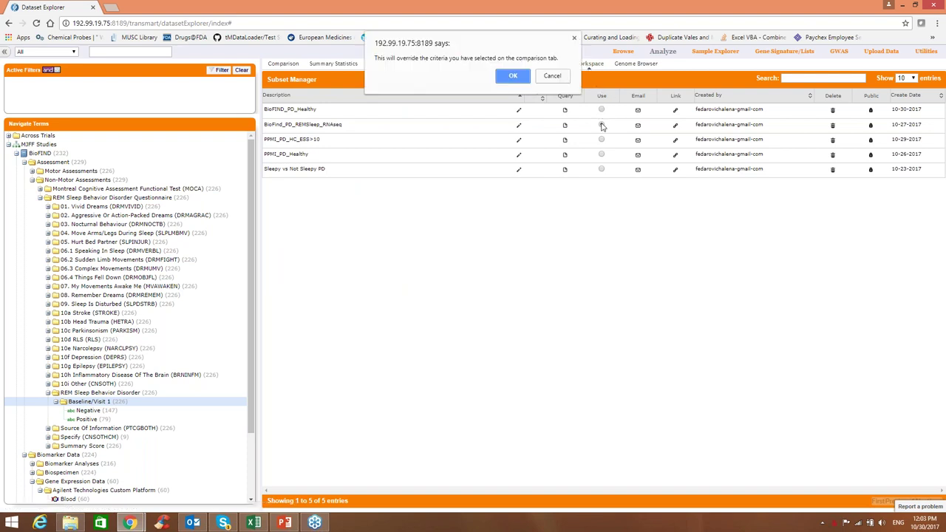
- Accept the Parkinson's versus Healthy Control subsets, add Blood, and fetch the volcano plot data
left_click(515, 76)
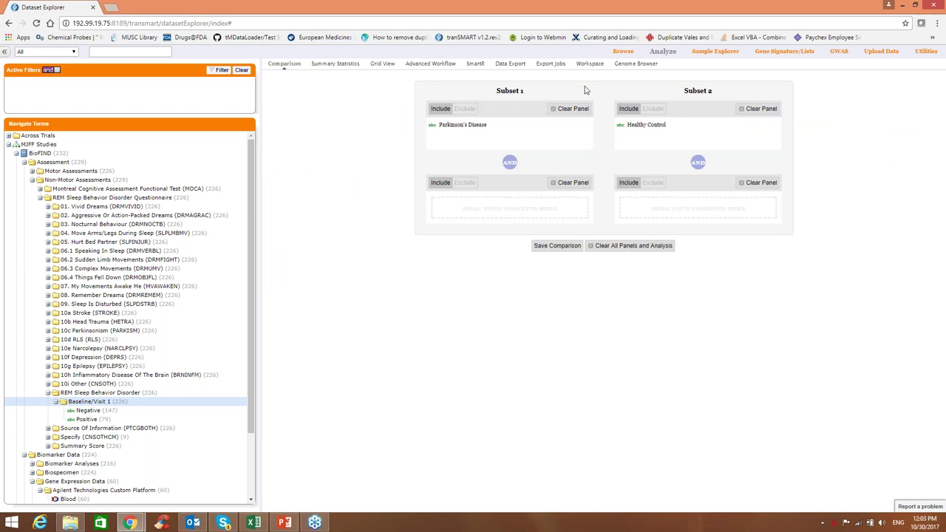
left_click(479, 64)
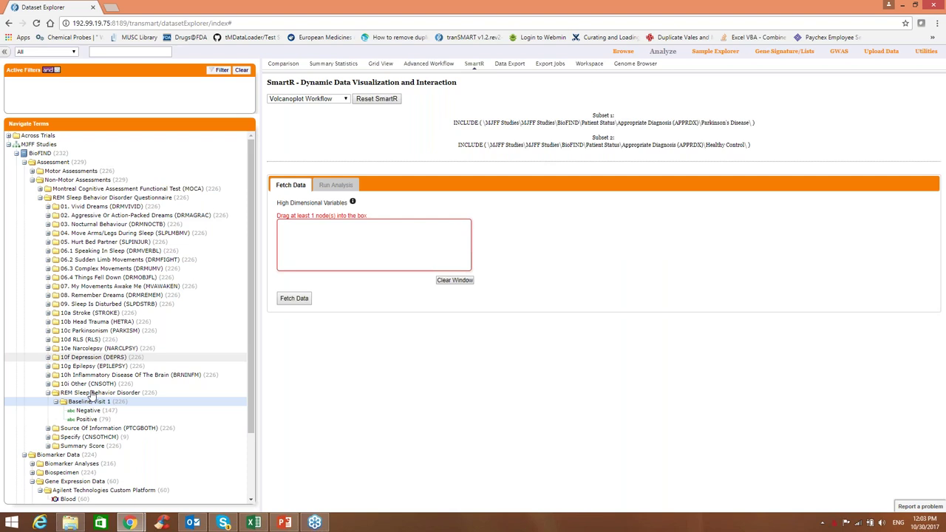
left_click_drag(95, 499, 395, 244)
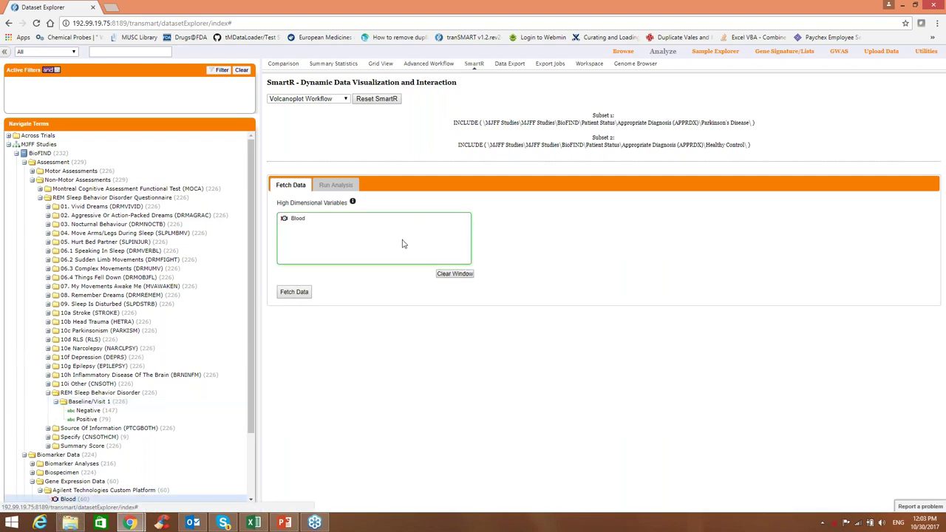
left_click(294, 292)
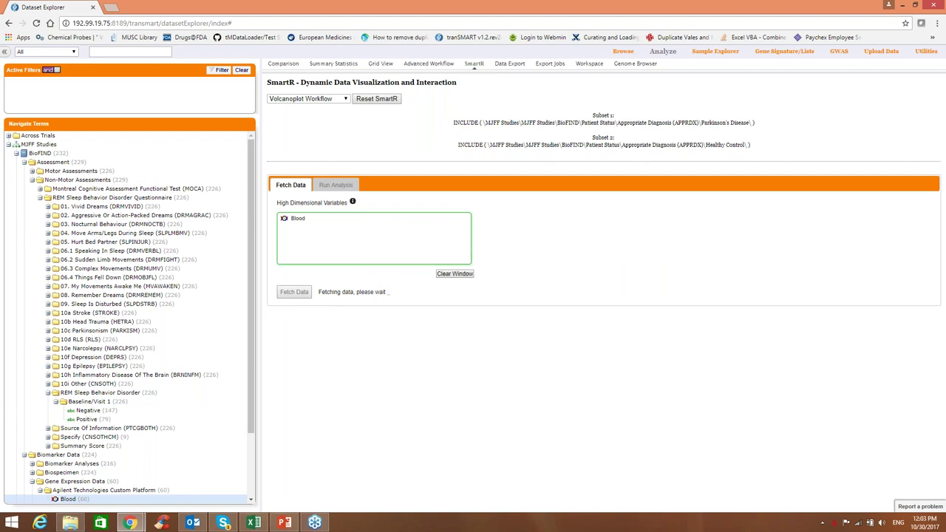
key("alt+Tab")
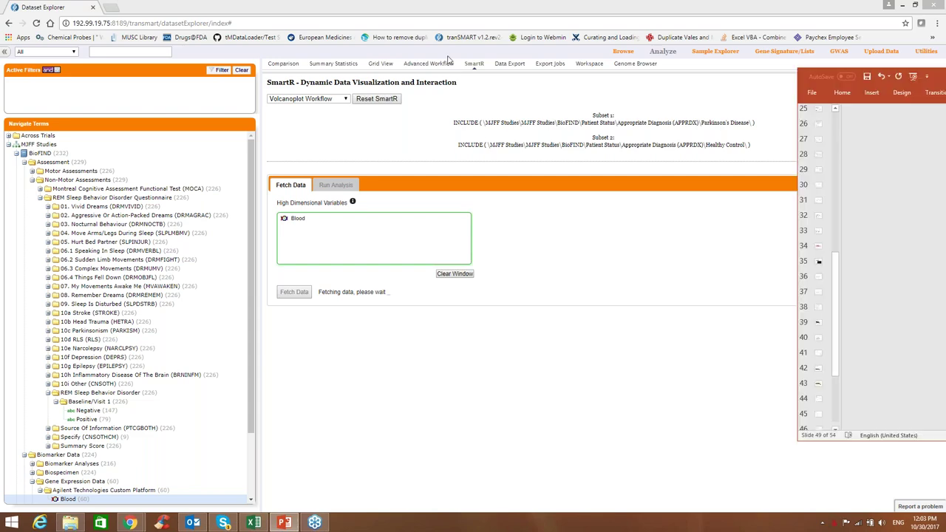
key("super+Up")
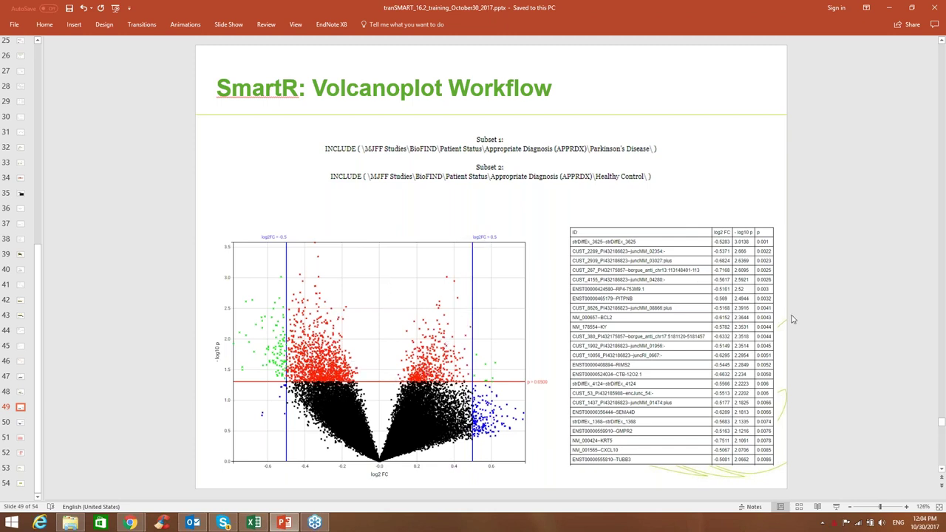
scroll(792, 319, "down", 1)
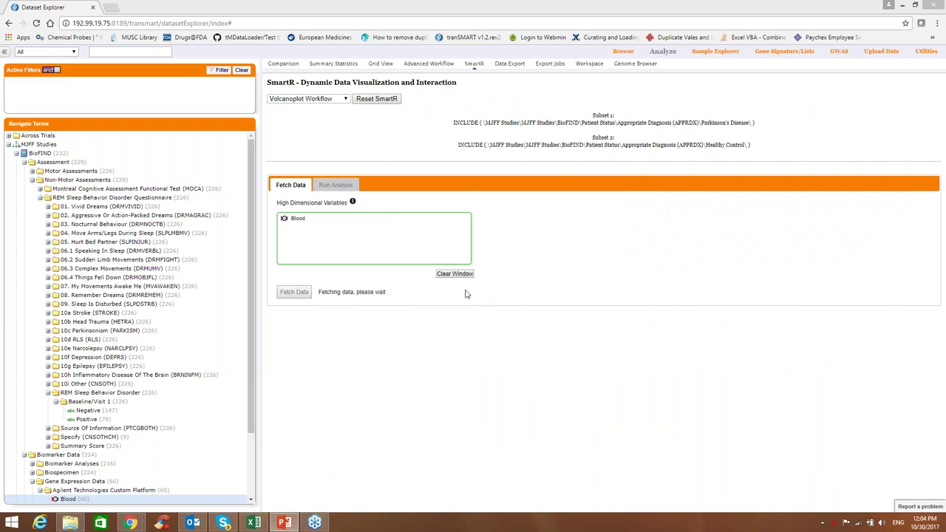
- Reset the SmartR workflow and clear all comparison subset panels and analysis
left_click(375, 100)
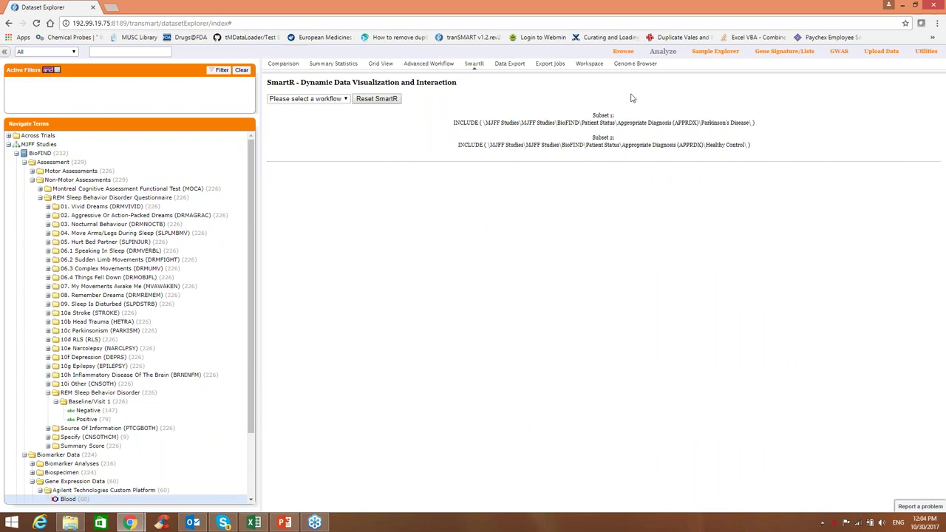
left_click(632, 65)
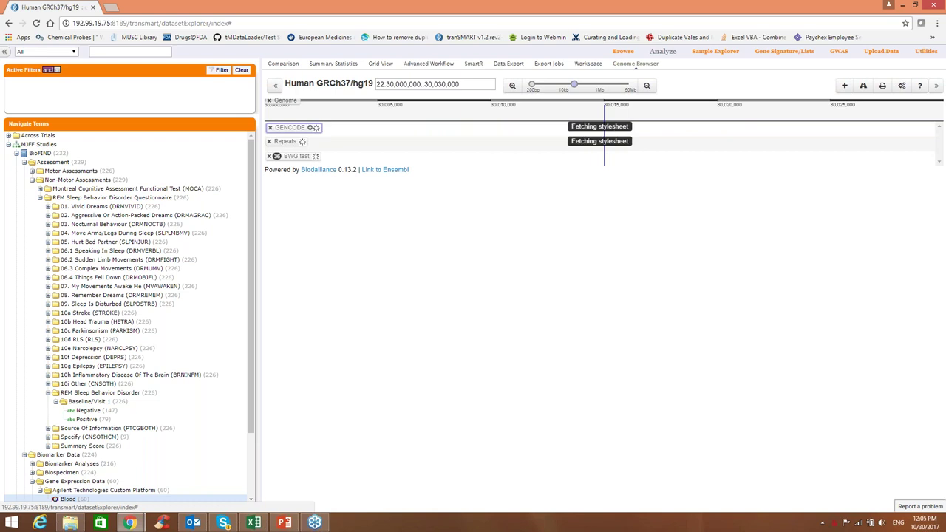
left_click(282, 64)
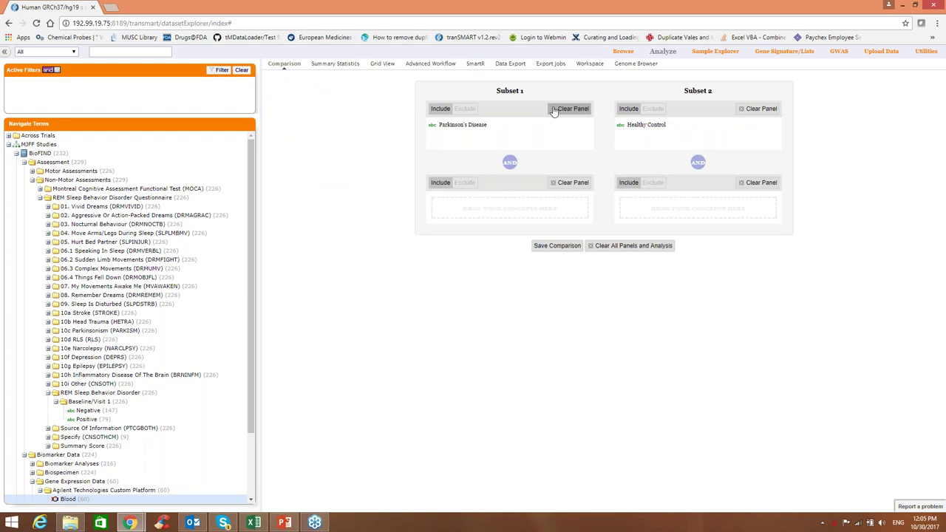
left_click(643, 246)
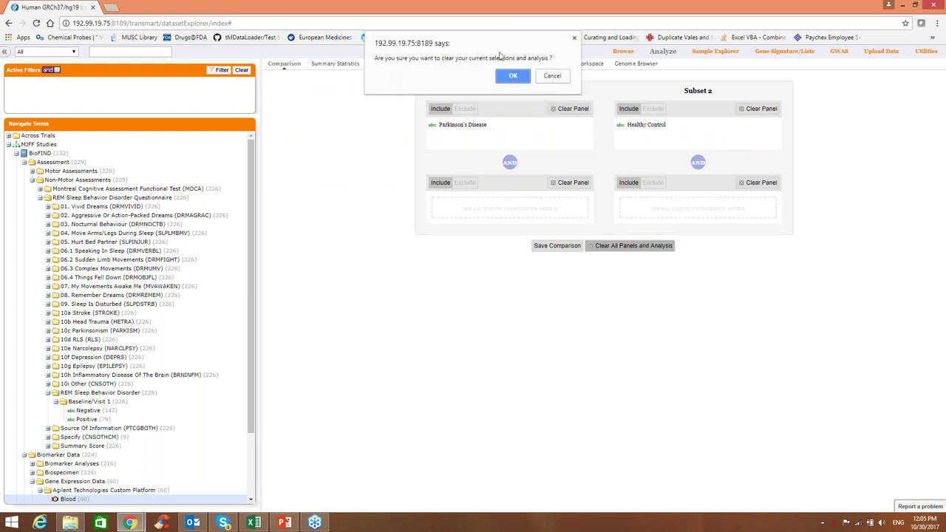
left_click(513, 76)
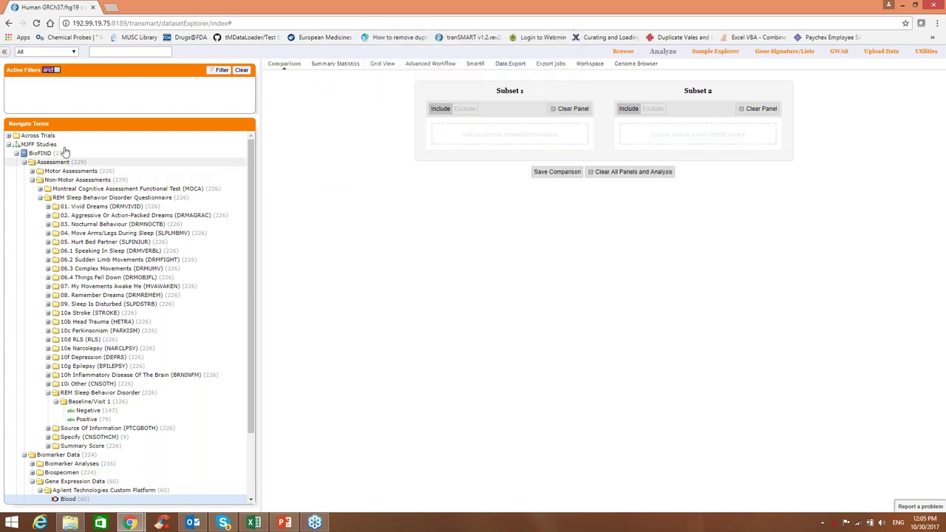
- Collapse BioFIND, expand the PPMI study, and fold its assessment branches to reach Genetic Data
left_click(16, 154)
left_click(16, 162)
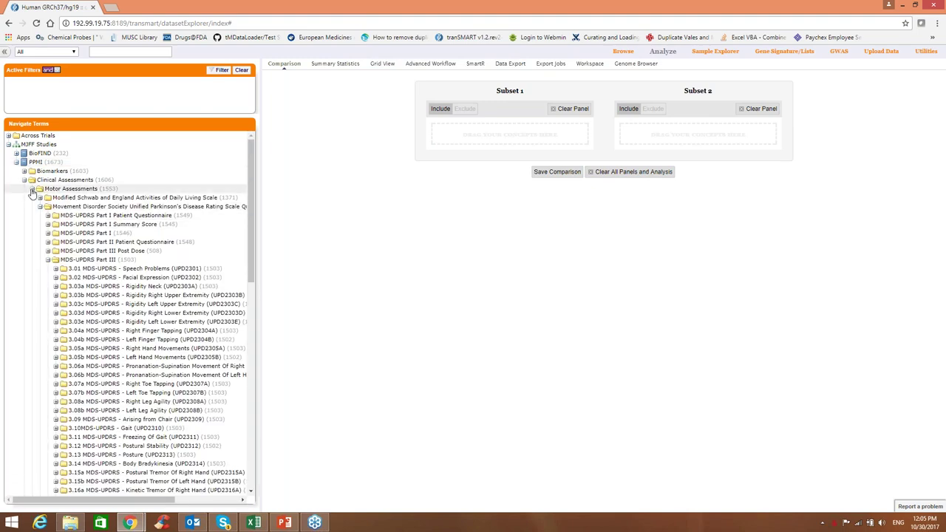
left_click(32, 189)
left_click(24, 181)
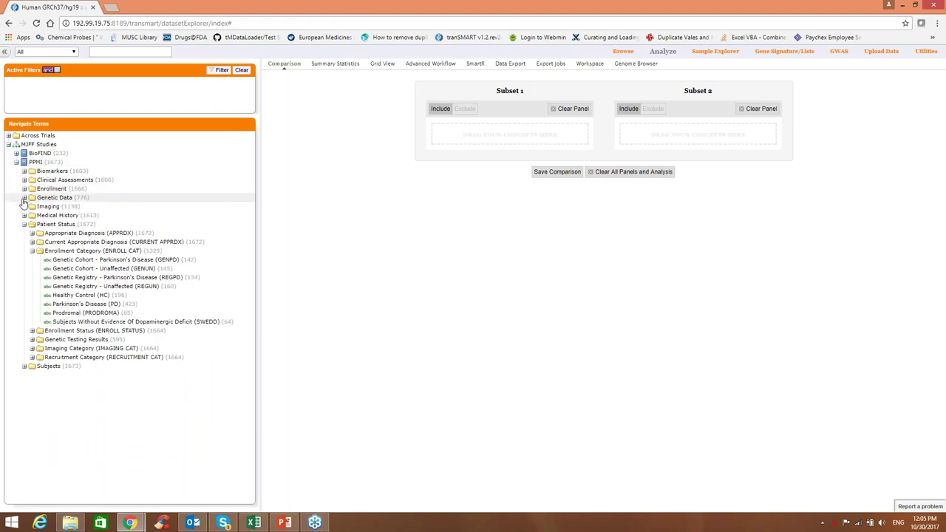
left_click(24, 224)
left_click(24, 198)
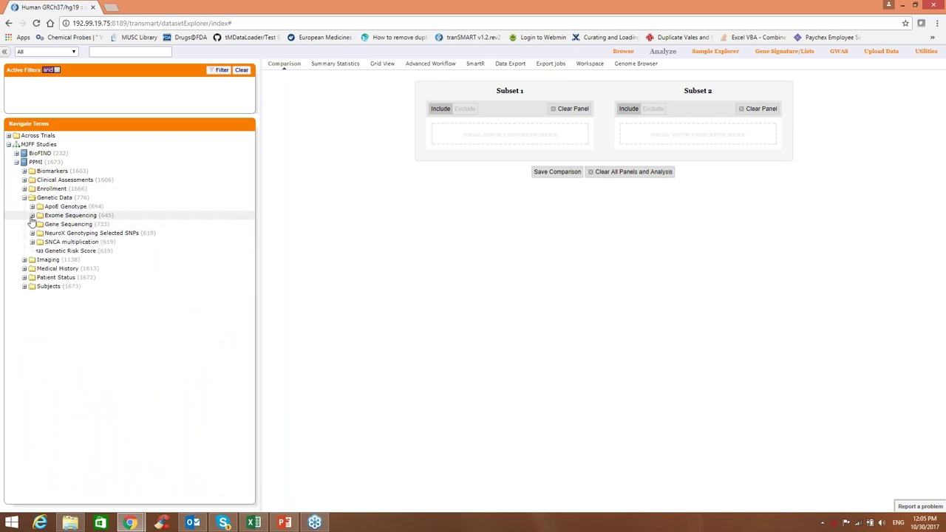
- Peek into Exome Sequencing > Chromosome 01, then expand Gene Sequencing > SNP Data to SNPs PPMI
left_click(33, 215)
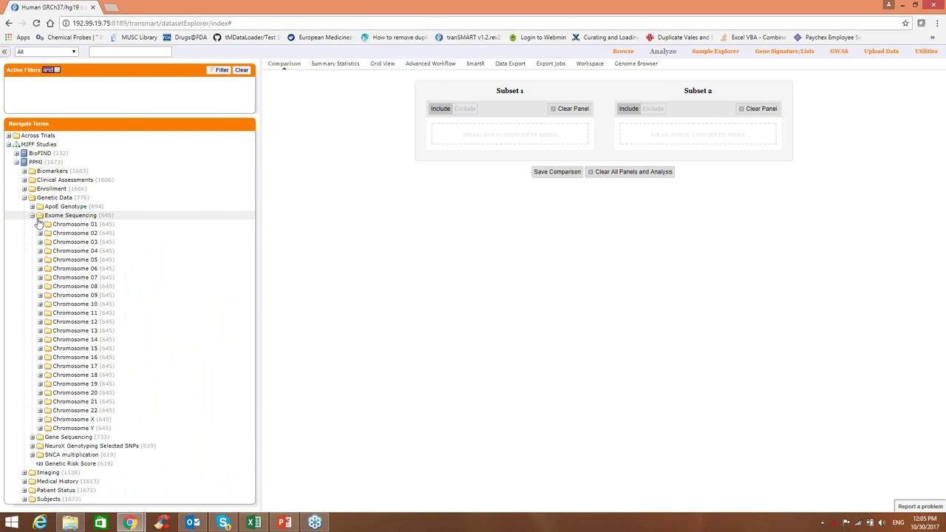
left_click(40, 224)
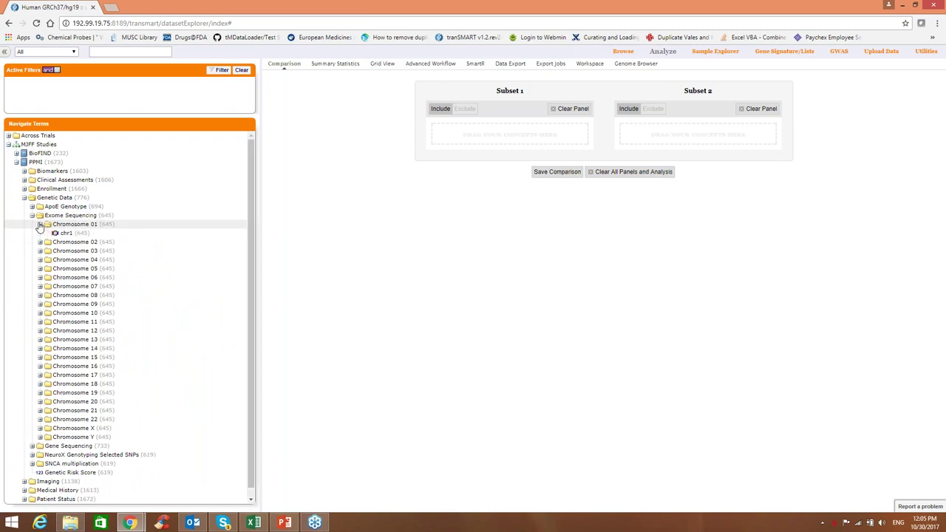
left_click(33, 215)
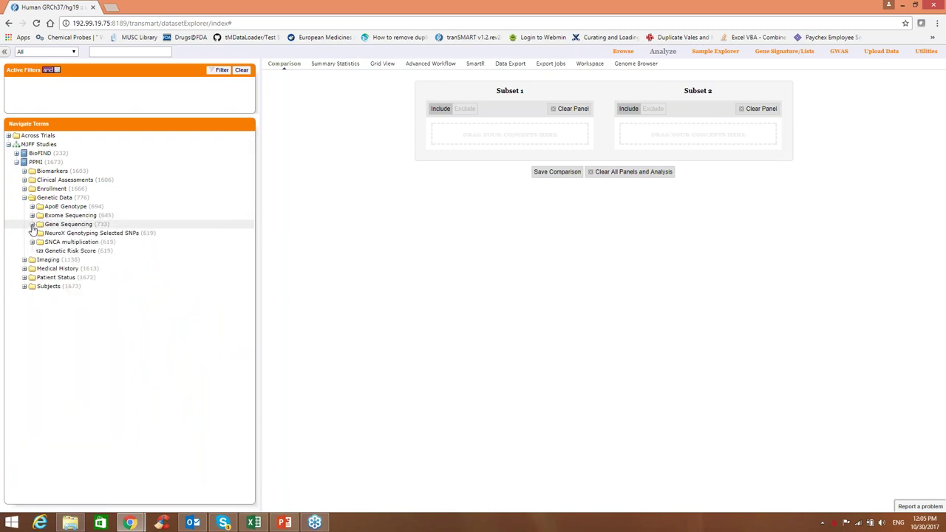
left_click(32, 224)
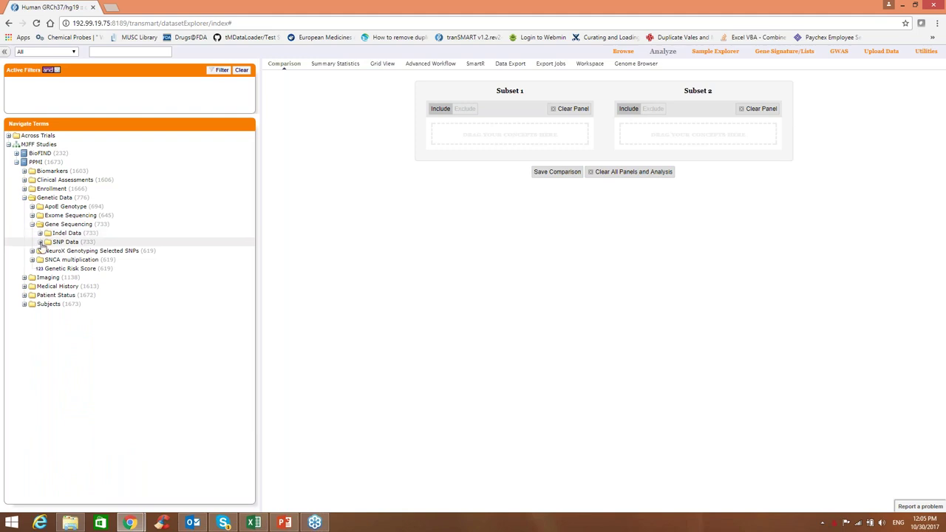
left_click(40, 243)
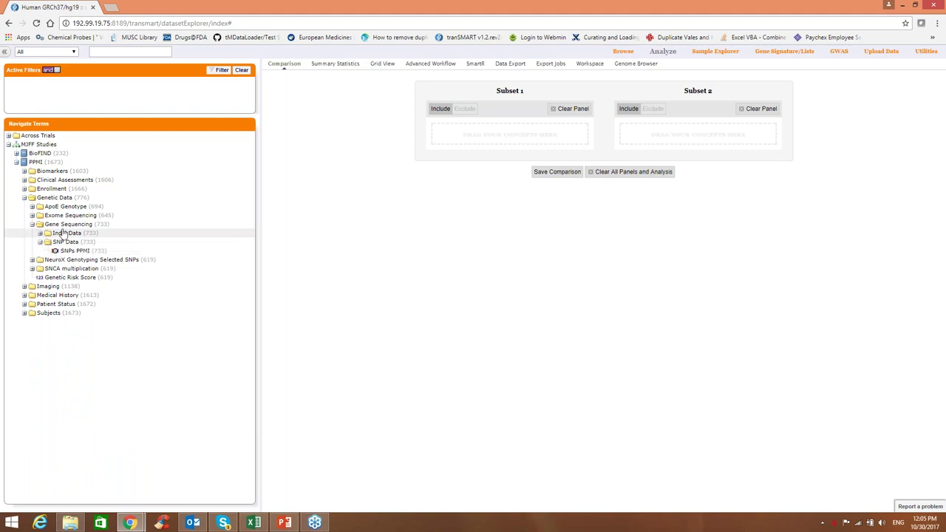
left_click(632, 65)
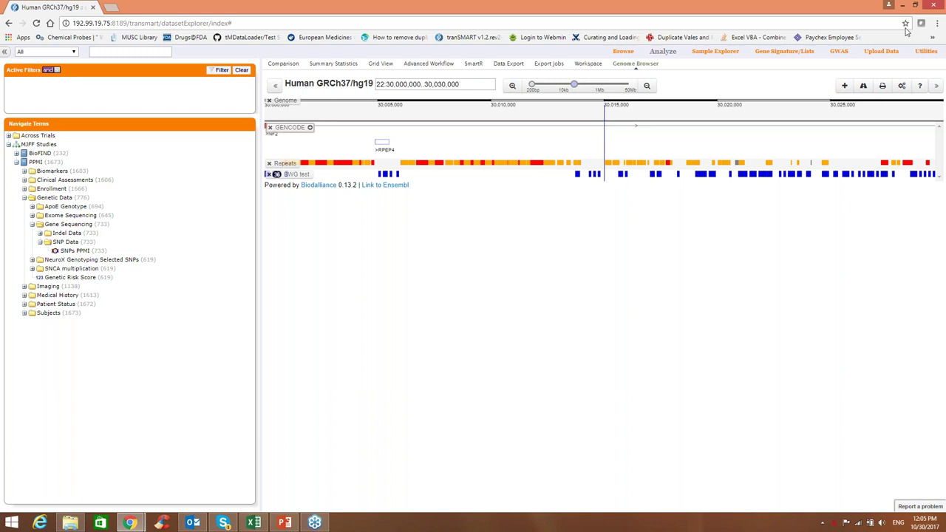
left_click(902, 87)
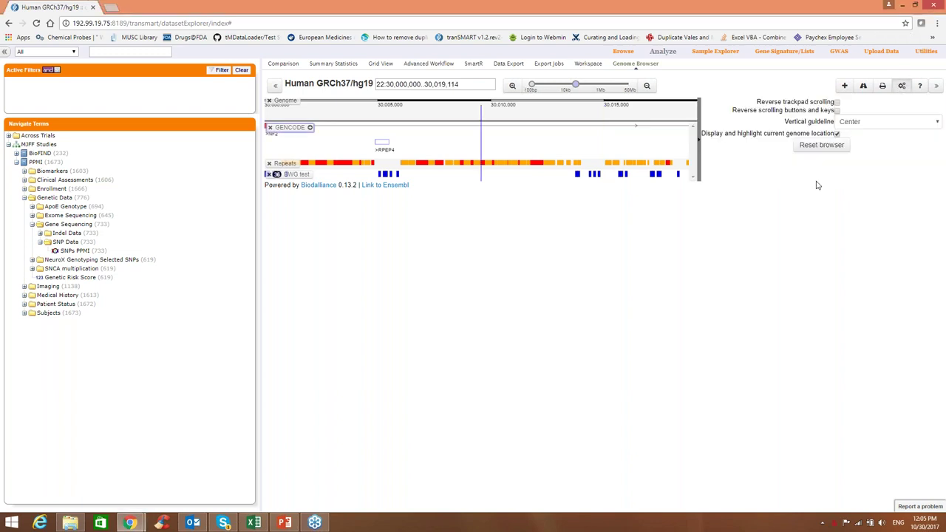
left_click(806, 148)
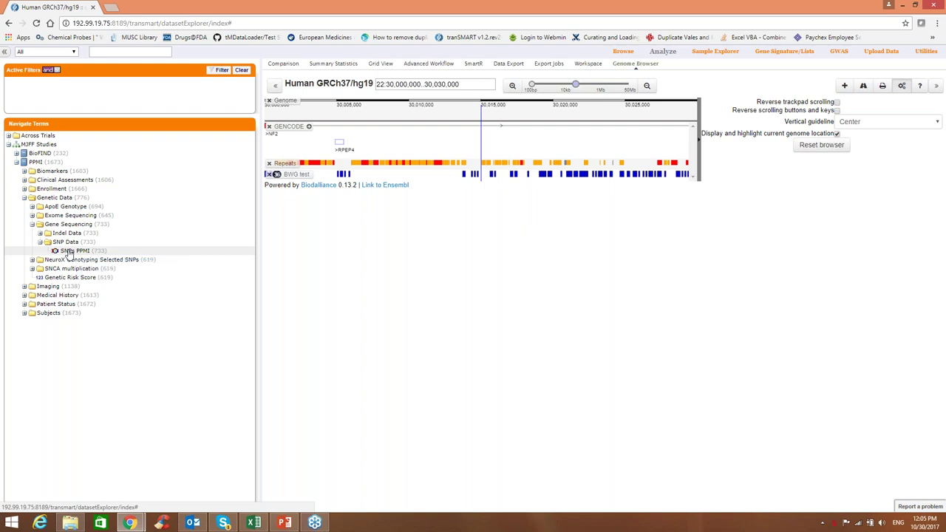
left_click_drag(68, 254, 359, 316)
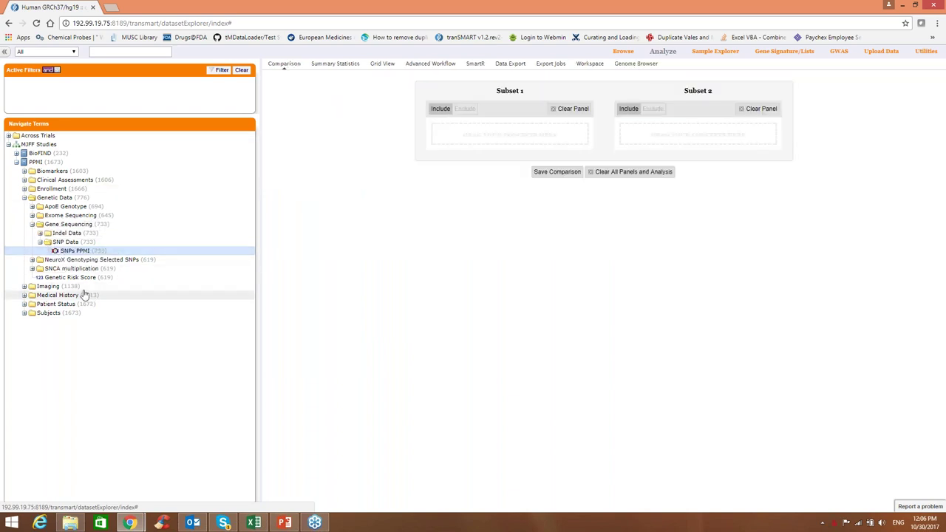
- Expand rs34637584 LRRK2 p.G2019S under NeuroX SNPs; put A/G in Subset 1, G/G in Subset 2
left_click(31, 269)
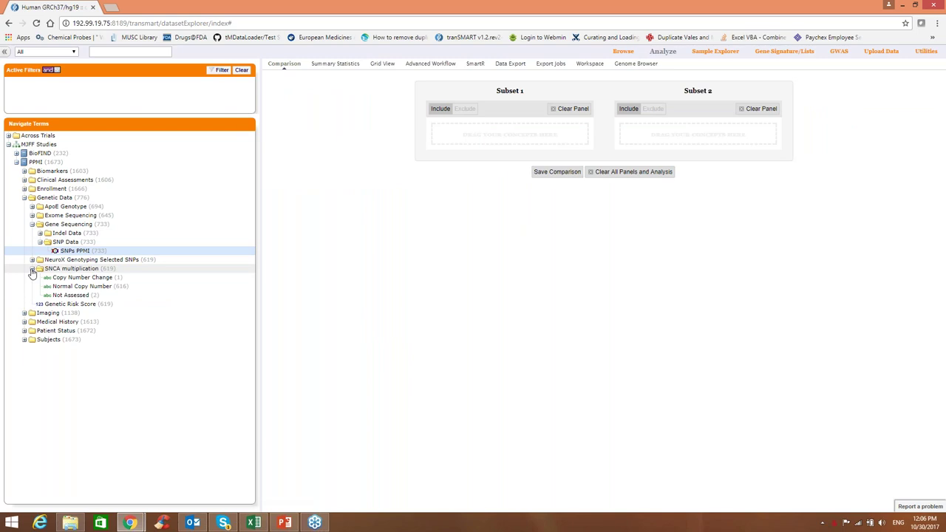
left_click(32, 261)
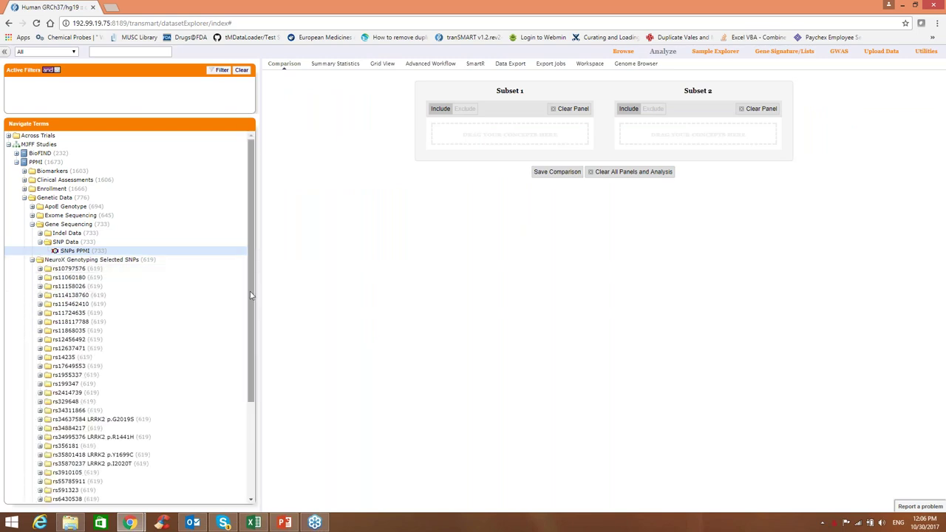
left_click_drag(251, 294, 154, 355)
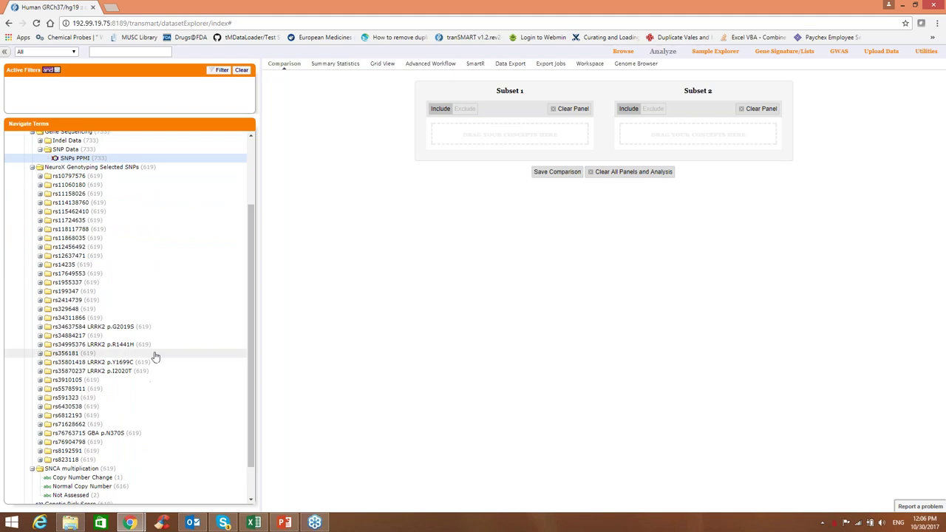
left_click(41, 326)
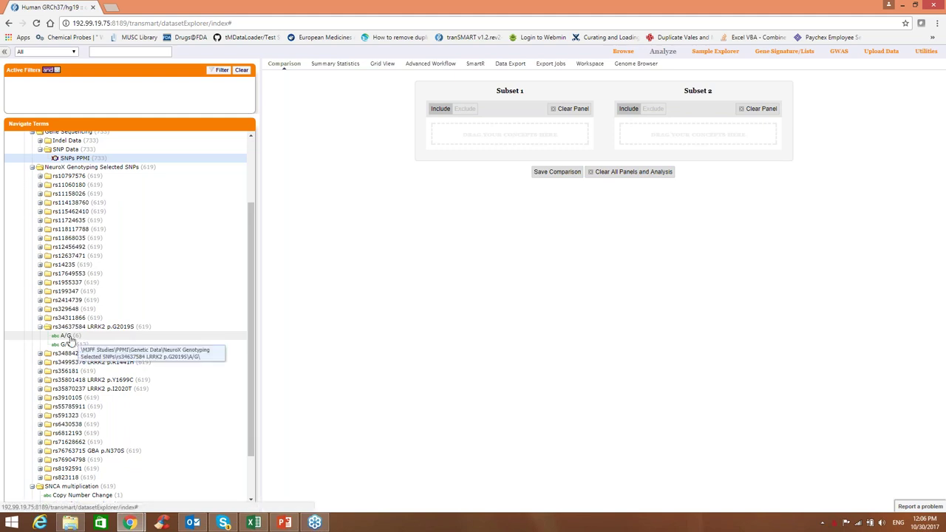
left_click_drag(68, 339, 477, 135)
left_click_drag(77, 347, 650, 137)
- Add SNPs PPMI as Genome Browser tracks for both subsets and accept the genome release alert
left_click(623, 66)
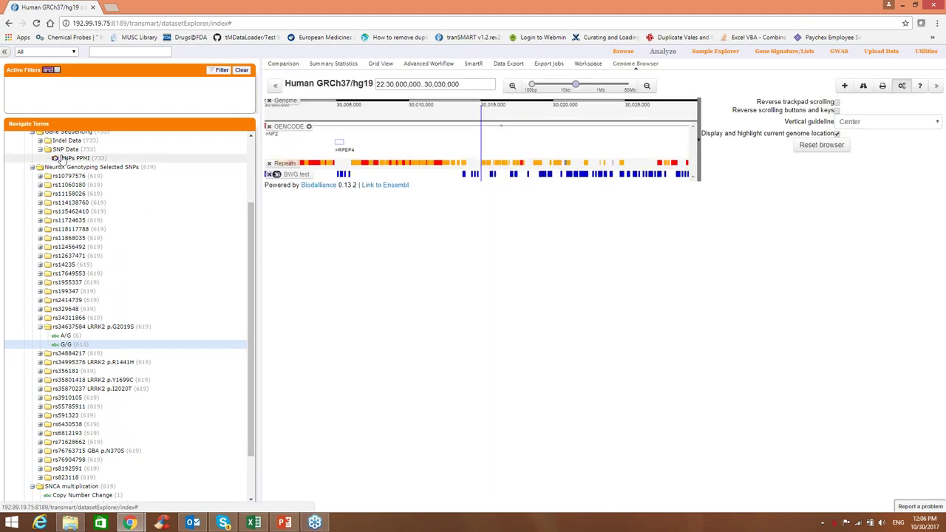
left_click_drag(59, 159, 422, 283)
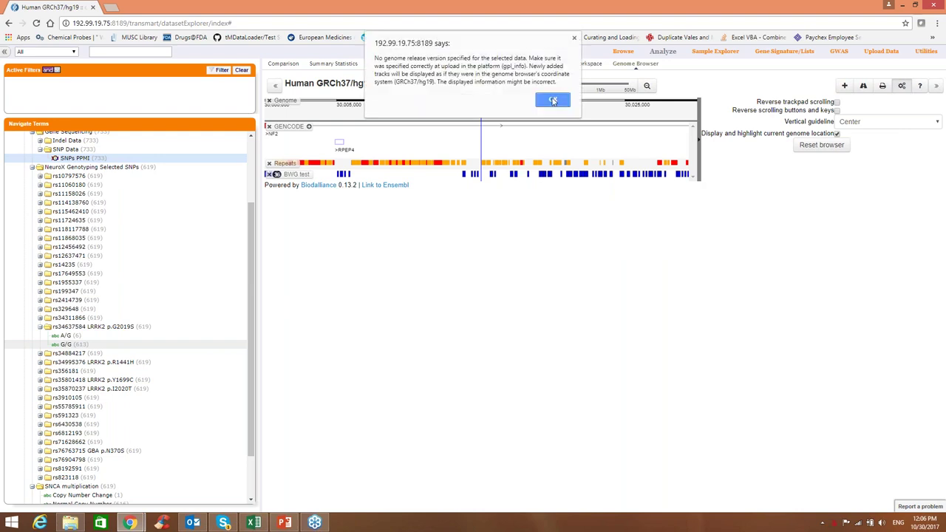
left_click(553, 100)
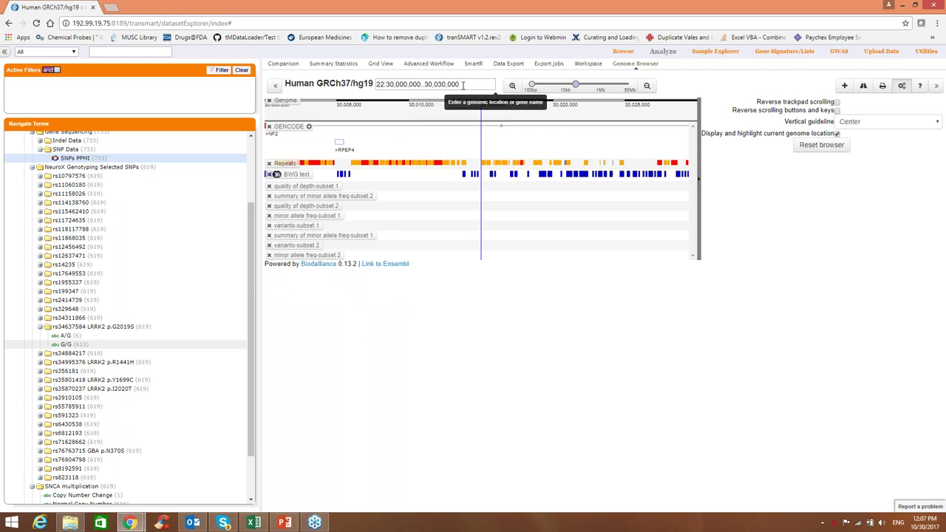
- Replace the browser location with LRRK2 to jump to 12:40,575,614..40,806,345
left_click_drag(463, 85, 377, 85)
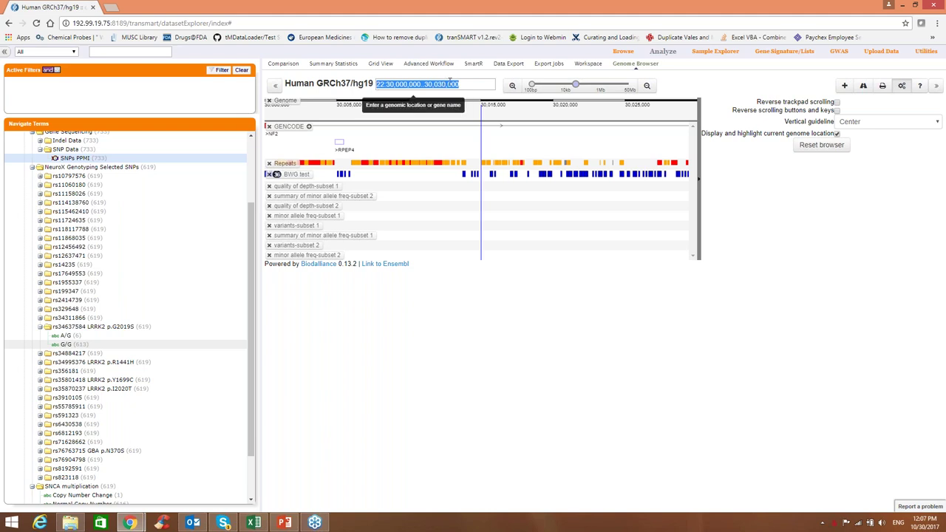
type("LR")
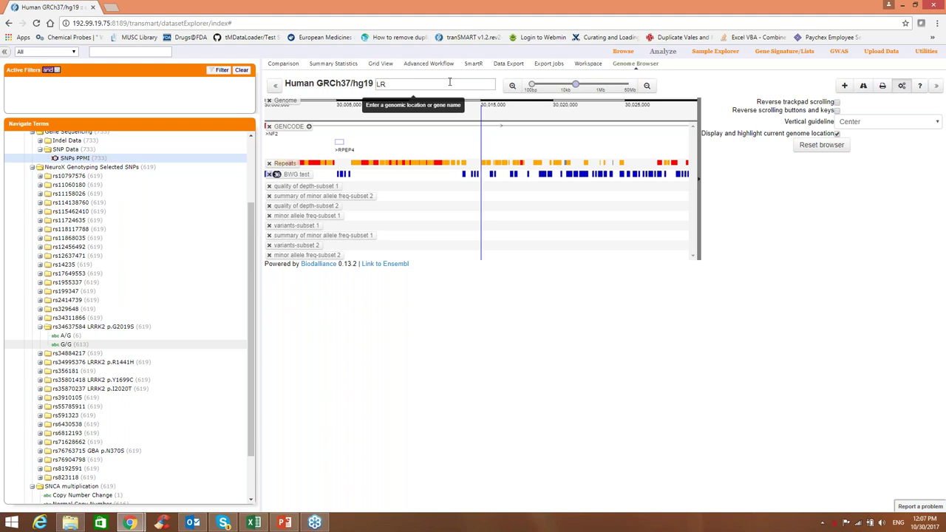
type("RK2")
key("Return")
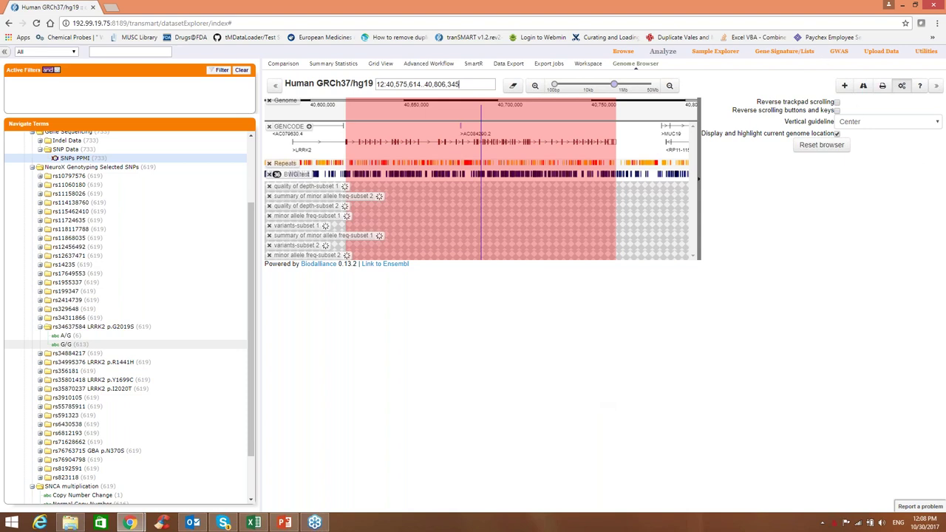
- View SNP details for rs10878405 and the 12:40753303 variant, closing each popup
key("alt+Tab")
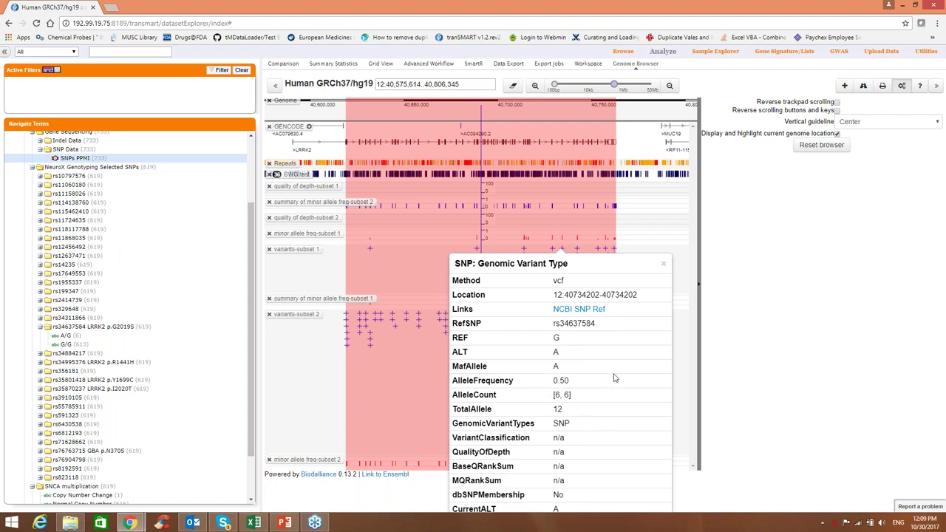
left_click(663, 264)
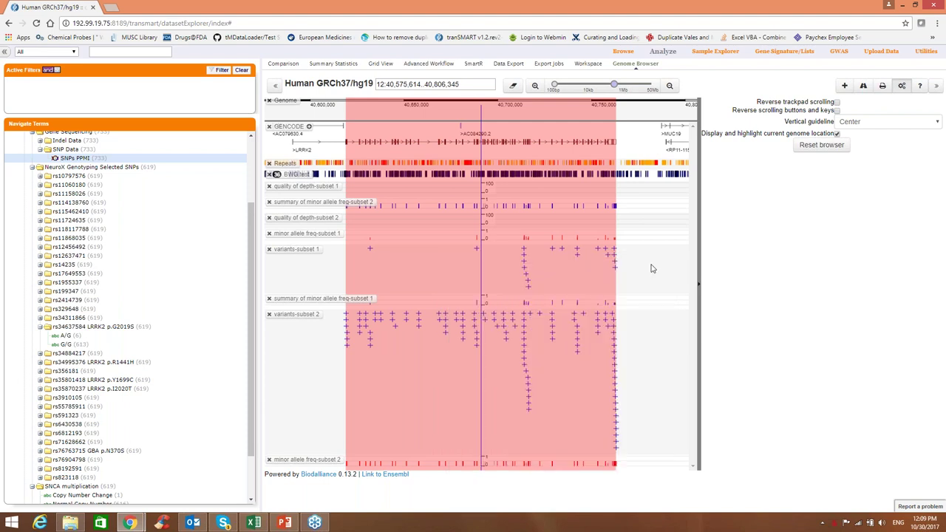
left_click(580, 252)
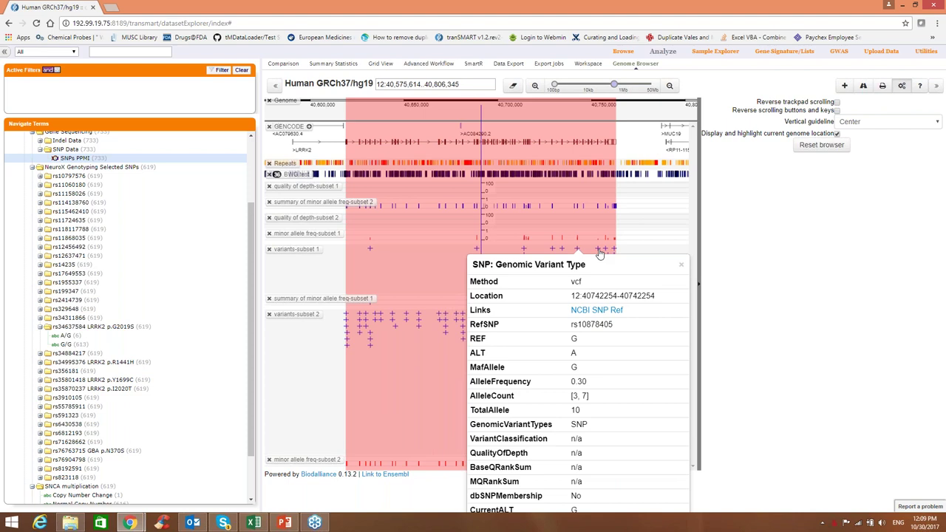
left_click(600, 252)
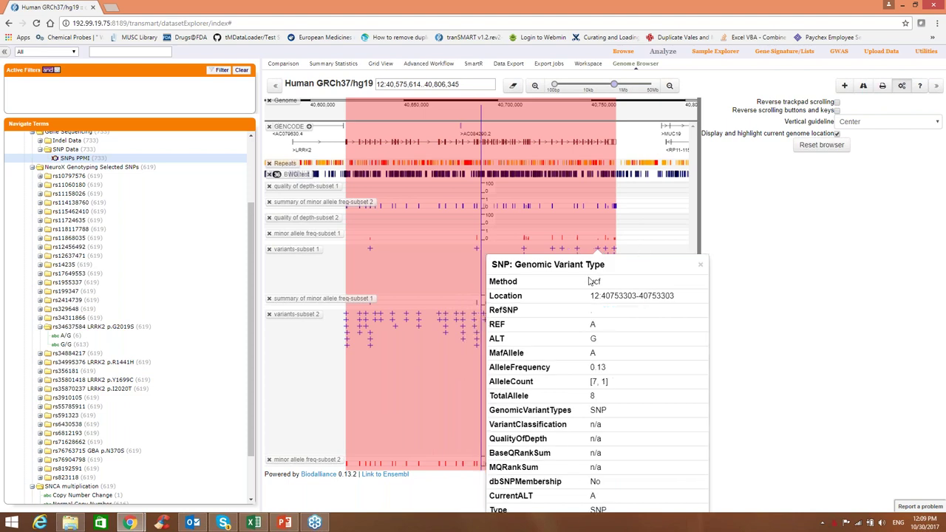
left_click(700, 264)
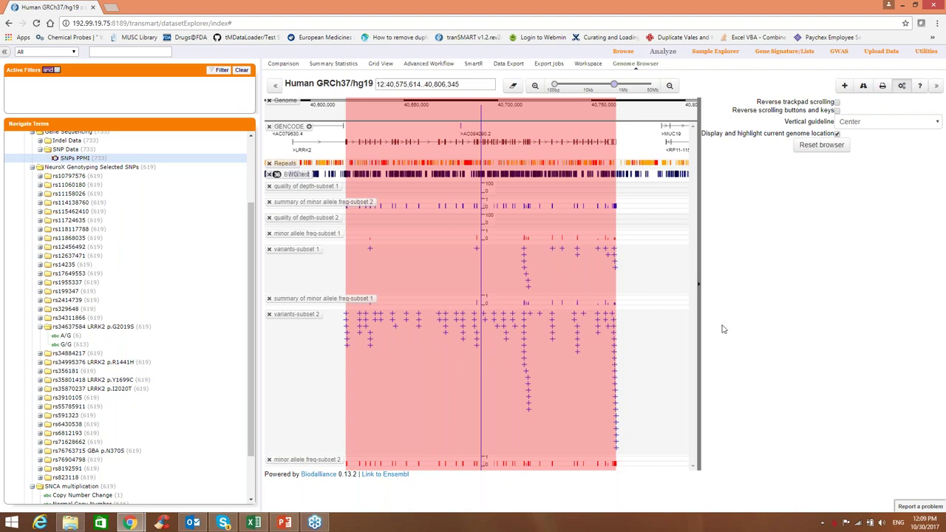
key("alt+Tab")
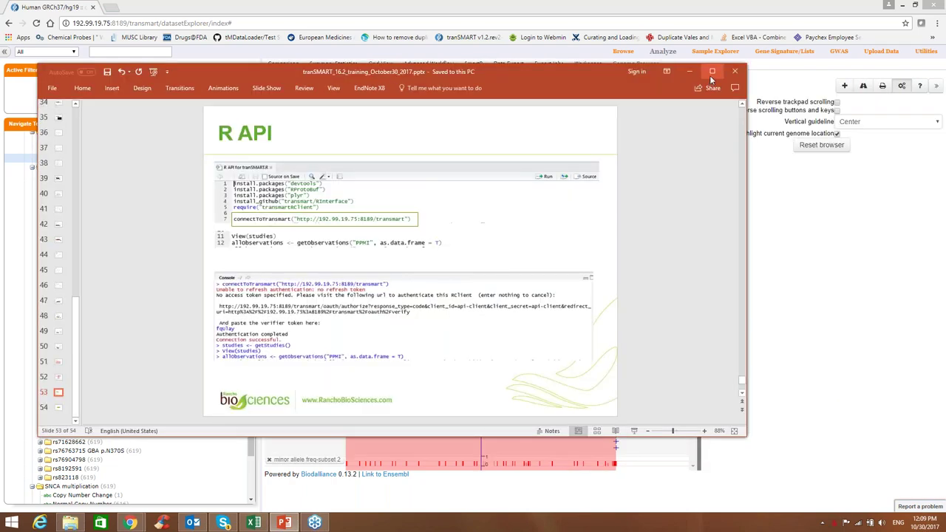
- Maximize the PowerPoint window so the R API slide fills the screen
left_click(711, 72)
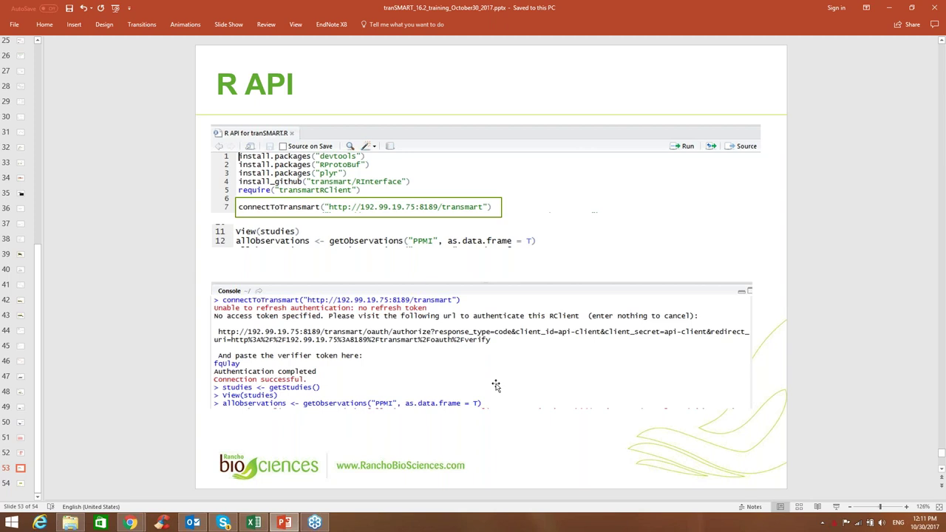
- Advance the deck from the R API slide to the final 'Questions?' slide 54
left_click(701, 382)
left_click(817, 387)
scroll(817, 387, "down", 1)
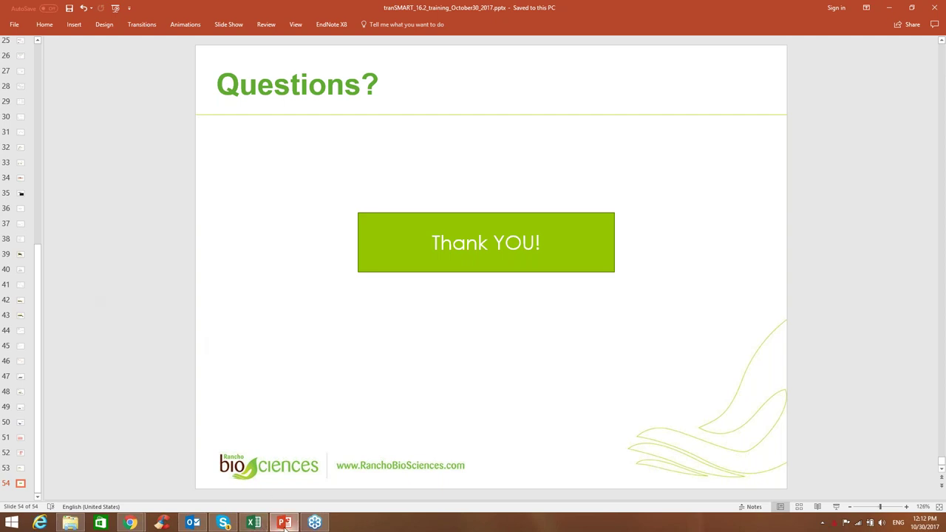
mouse_move(286, 527)
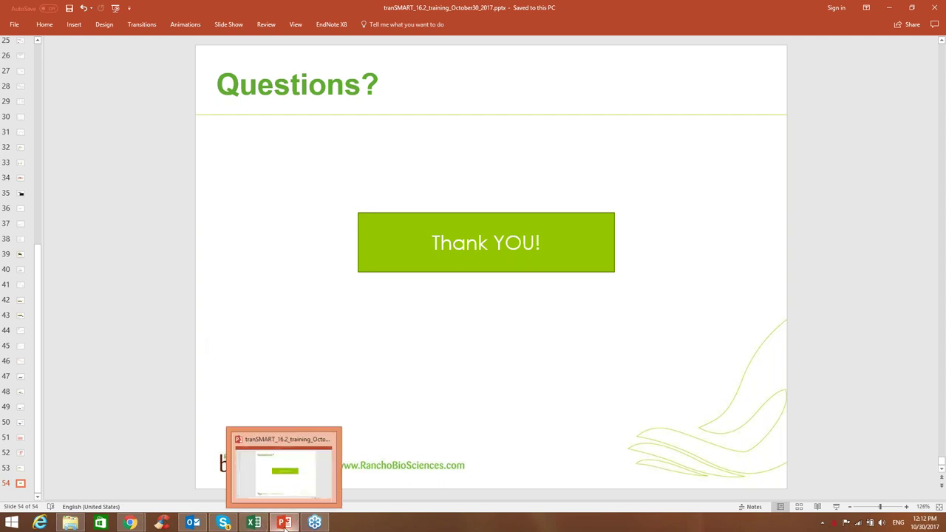
mouse_move(219, 524)
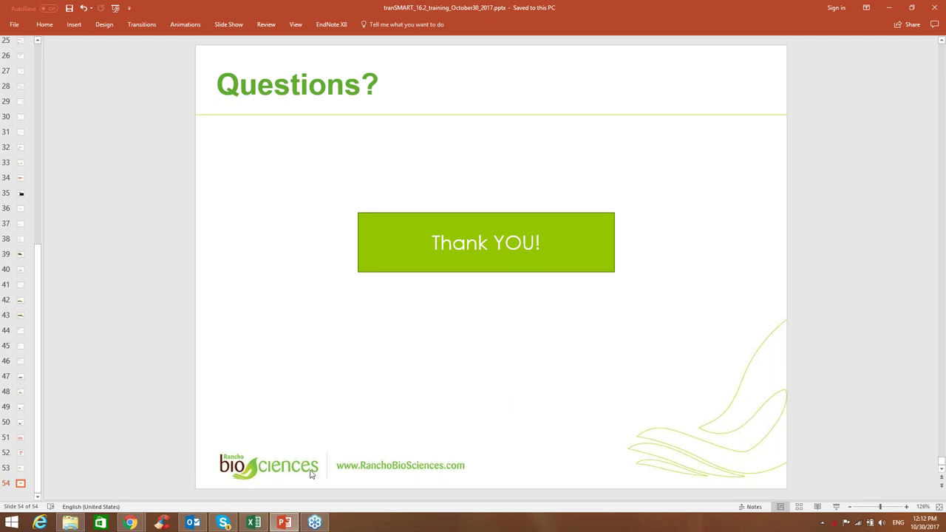
- Bring tranSMART back in the Comparison view and collapse PPMI's Genetic Data folder
left_click(892, 12)
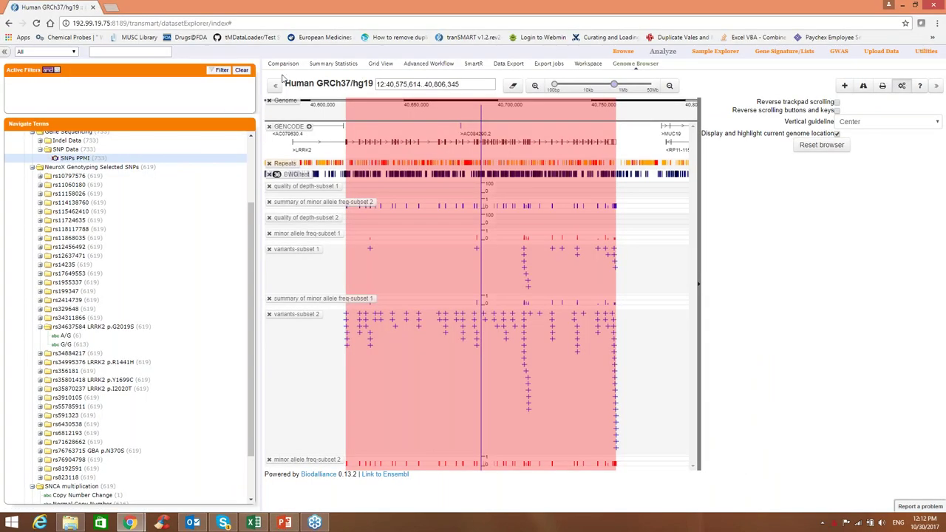
left_click(283, 65)
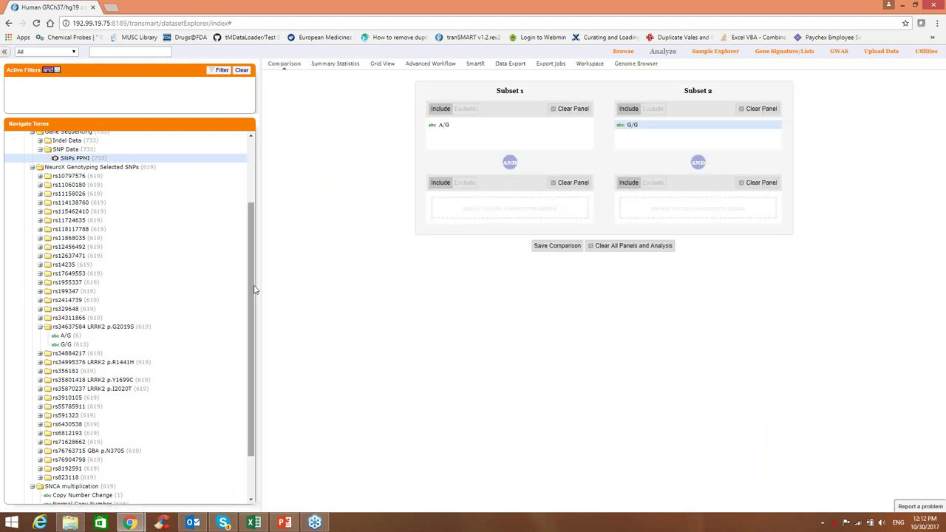
left_click_drag(252, 217, 254, 177)
left_click(24, 198)
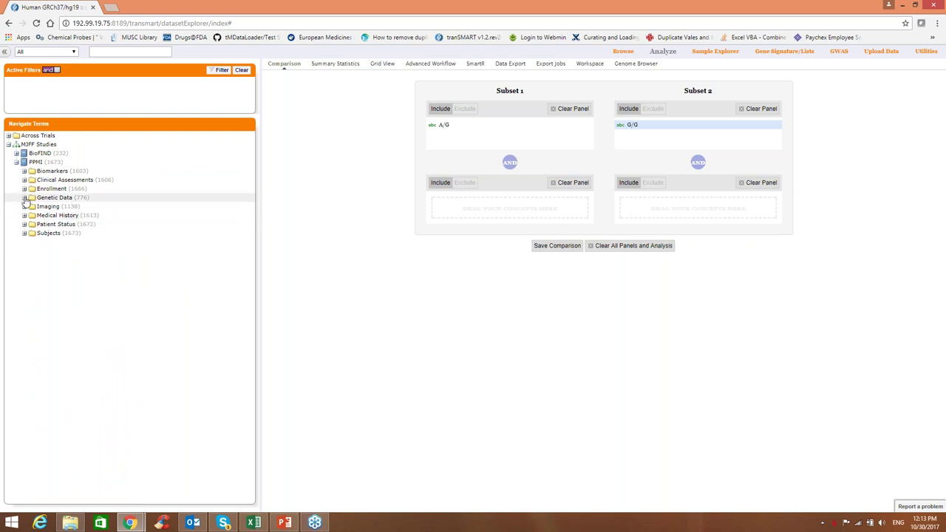
- Expand PPMI's Medical History folder to list its categories
left_click(24, 189)
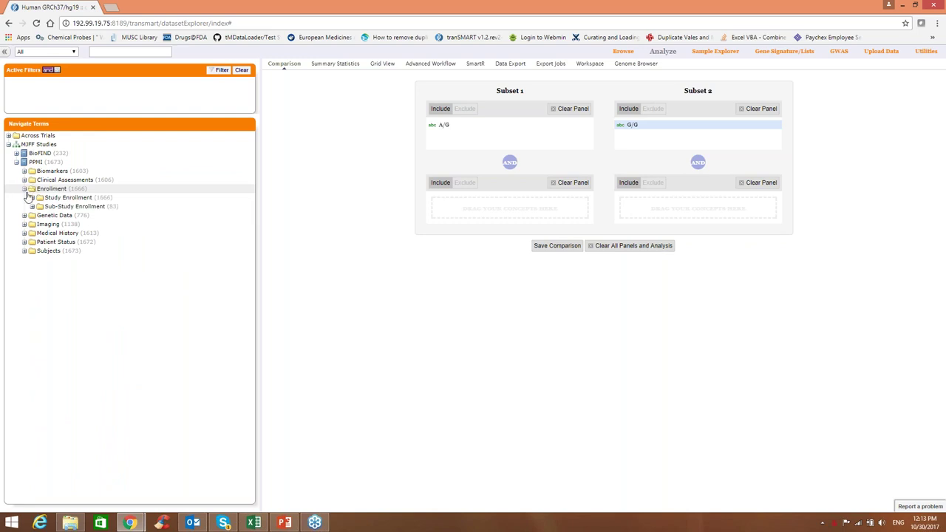
left_click(25, 190)
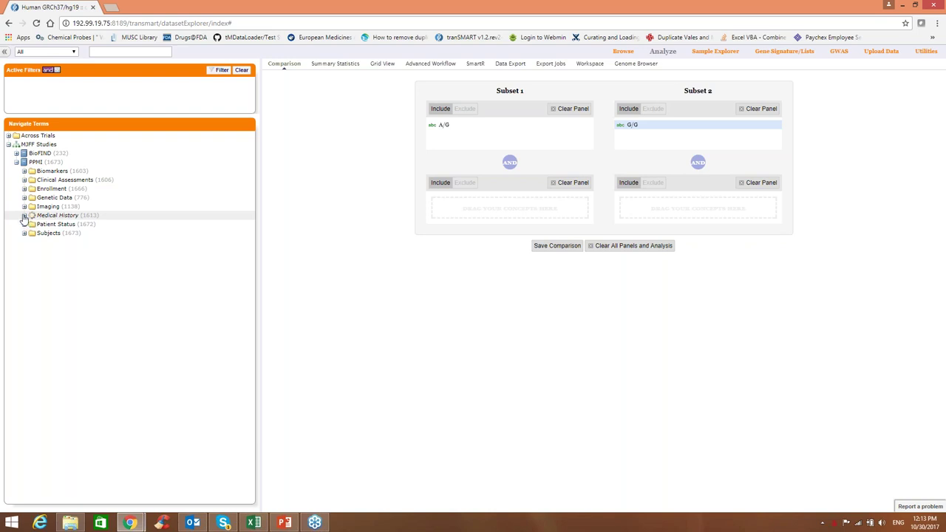
left_click(24, 215)
left_click(24, 215)
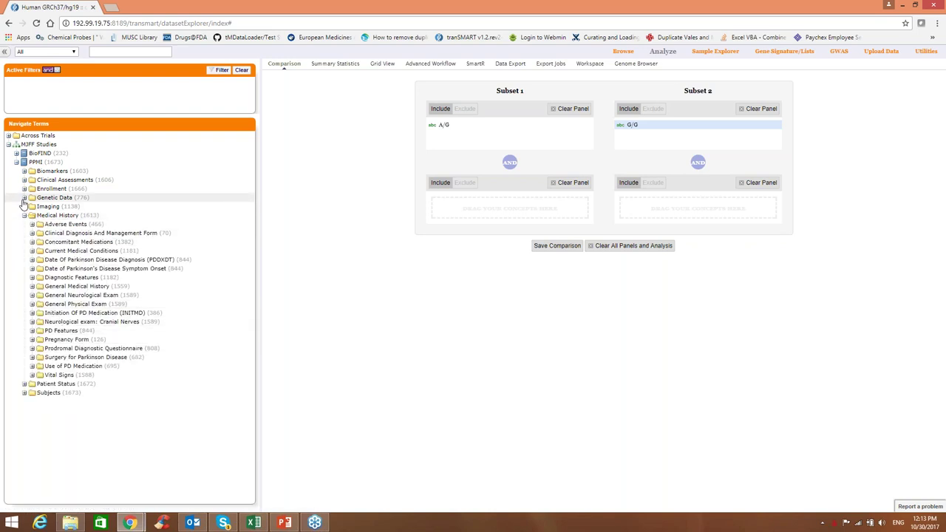
- Expand Enrollment > Study Enrollment and browse Consent And Enrollment's Enrollment Date months
left_click(24, 189)
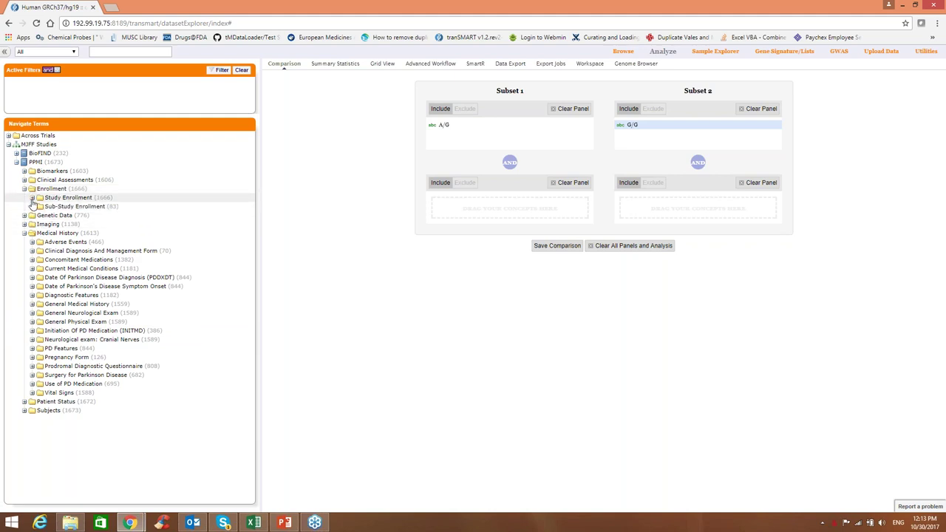
left_click(31, 199)
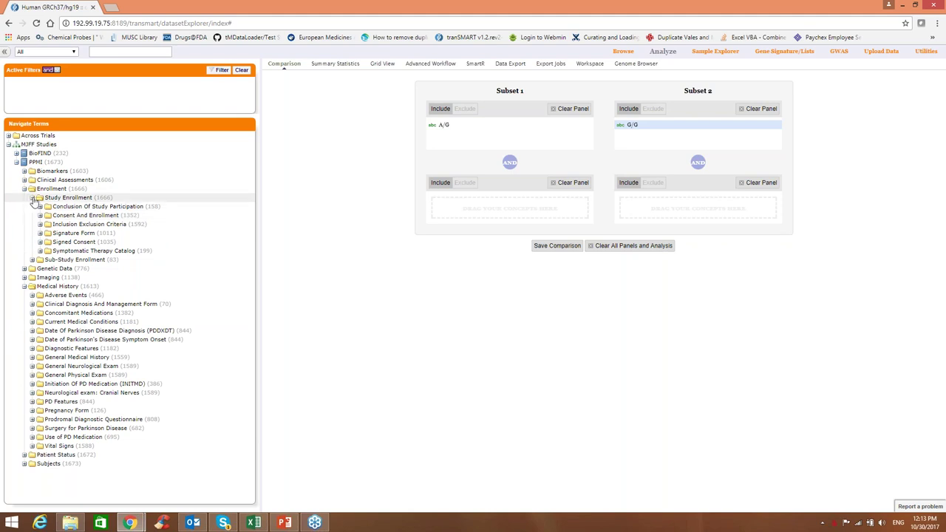
left_click(39, 215)
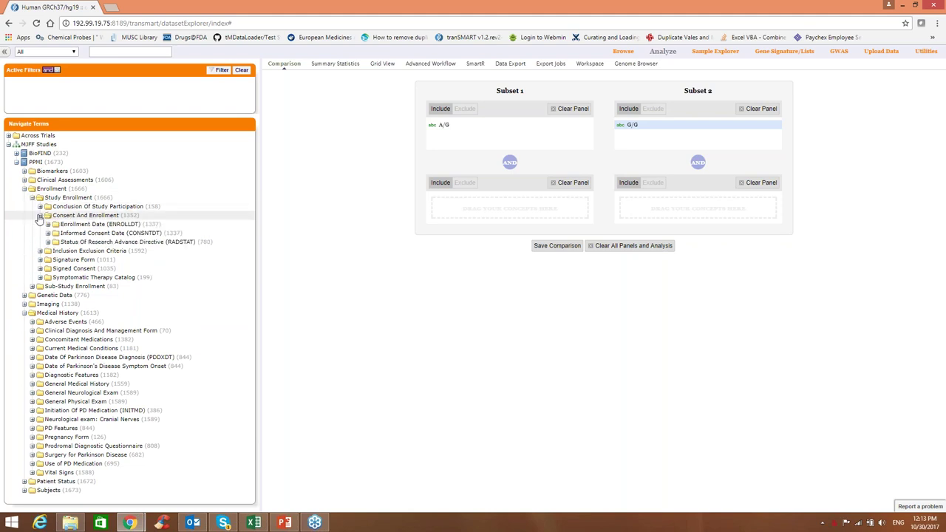
left_click(48, 224)
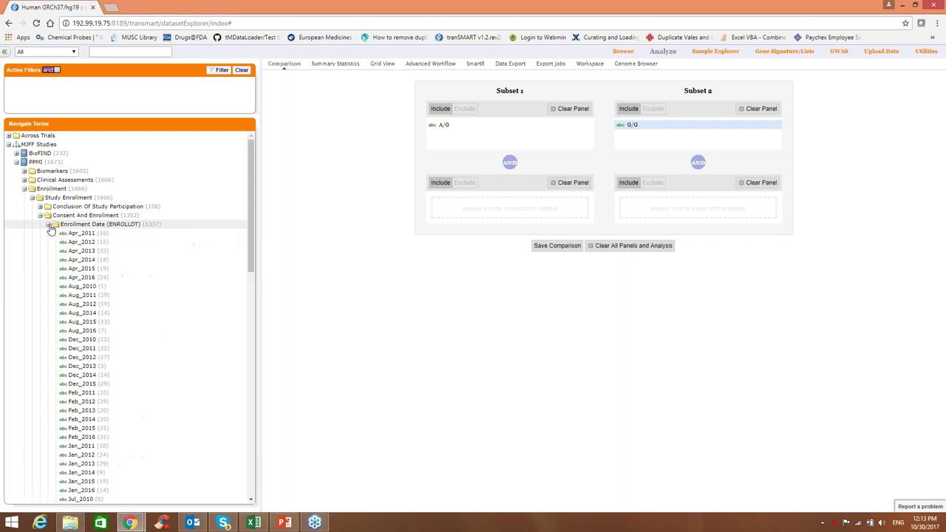
left_click(48, 224)
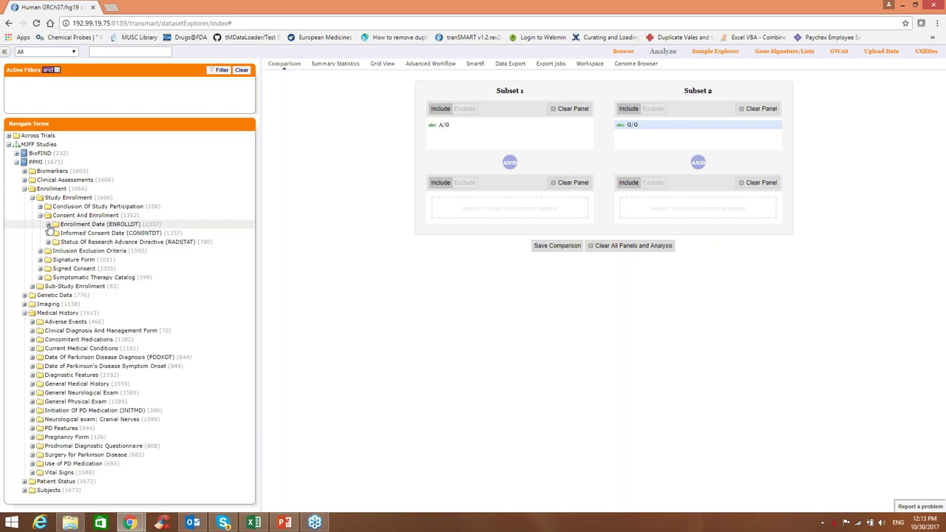
left_click(48, 224)
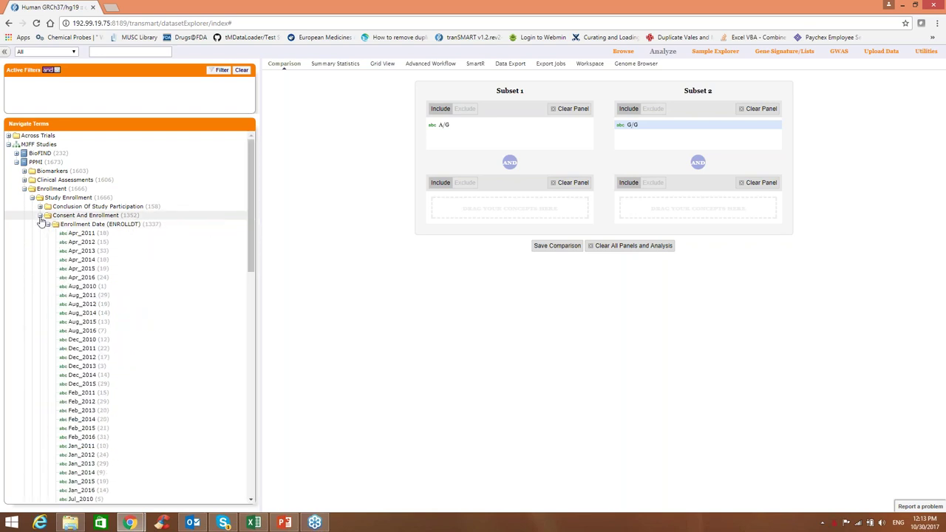
left_click(40, 216)
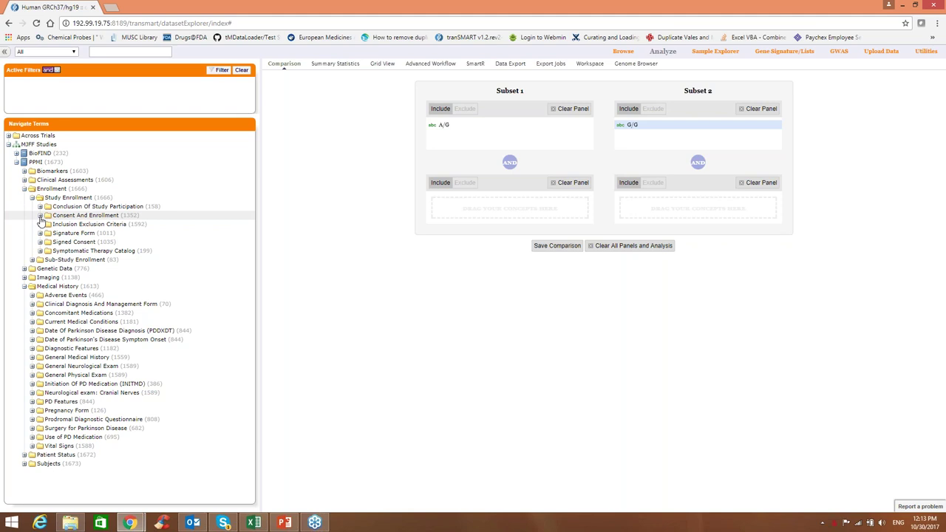
- Remove the A/G and G/G genotypes via Clear All Panels and Analysis, confirming OK
left_click(616, 247)
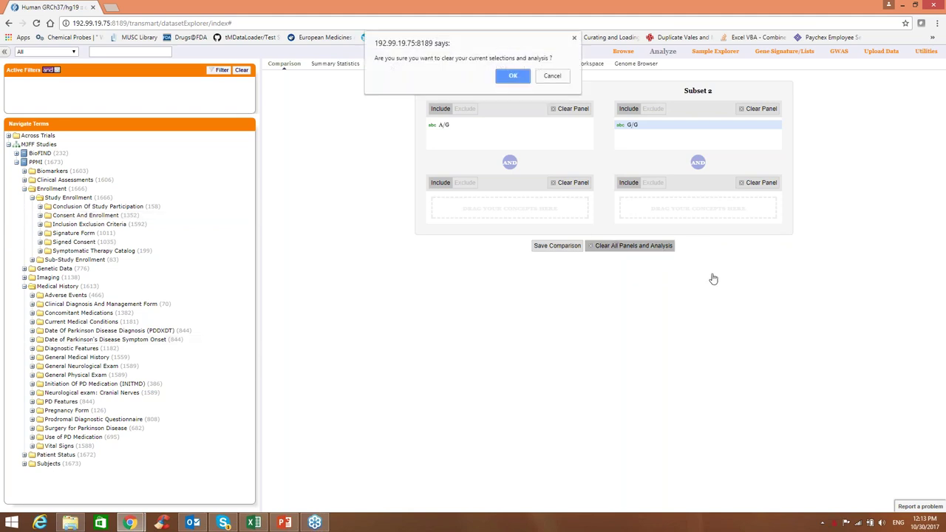
left_click(529, 77)
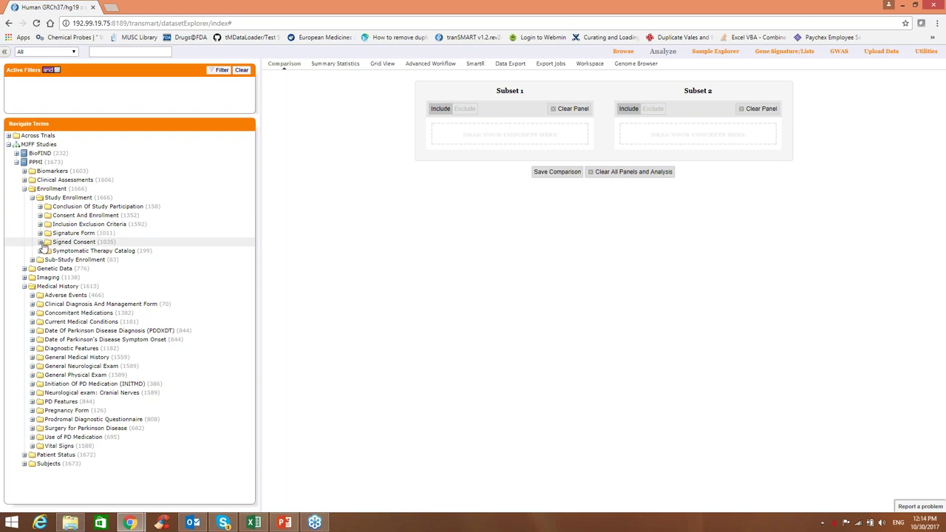
- Browse Signed Consent's Declined, Excluded and Reason For Declining folders, then collapse it
left_click(40, 244)
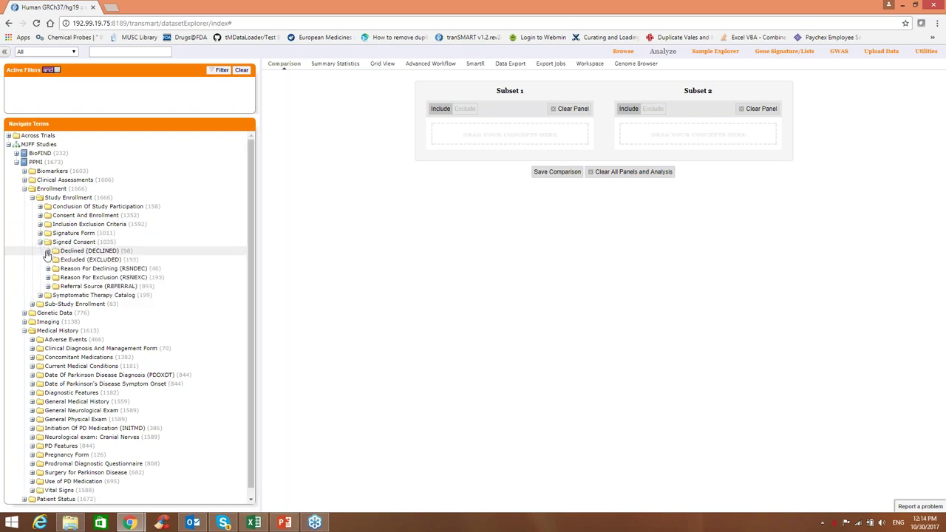
left_click(47, 252)
left_click(47, 251)
left_click(48, 261)
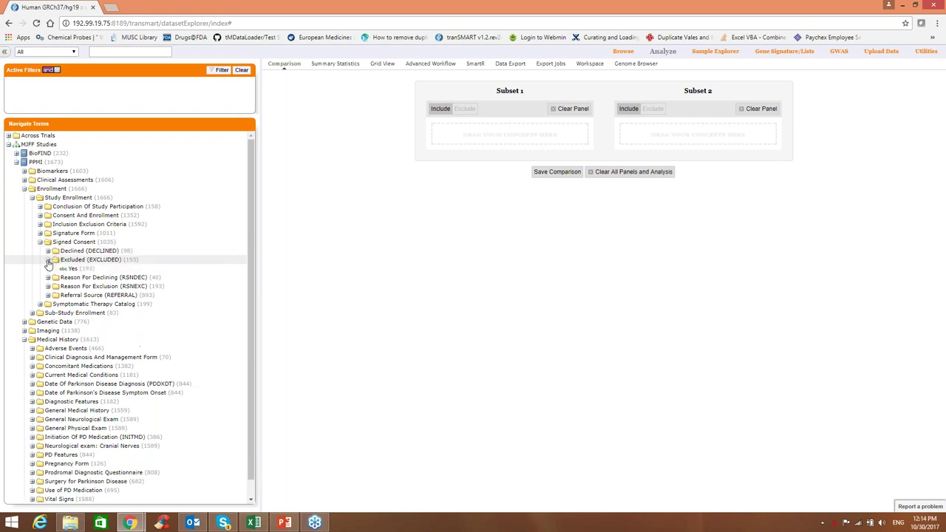
left_click(48, 260)
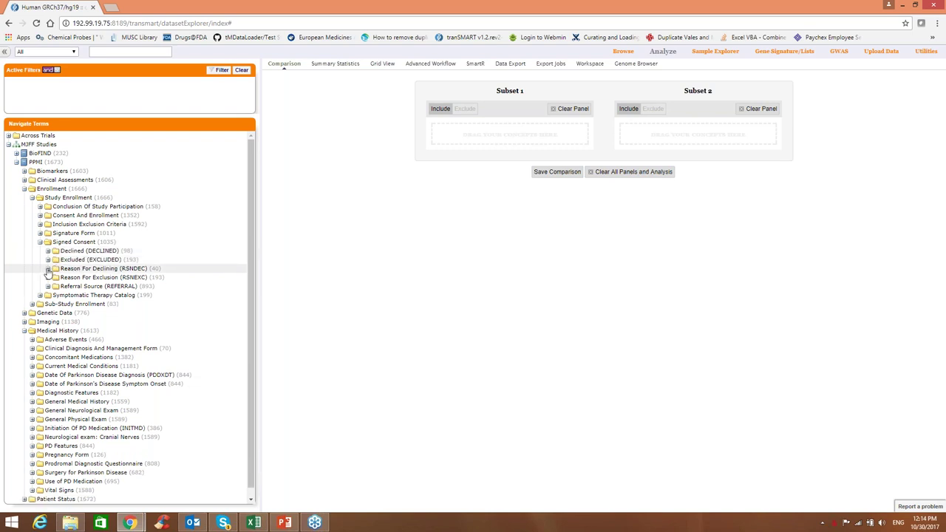
left_click(47, 269)
left_click(47, 270)
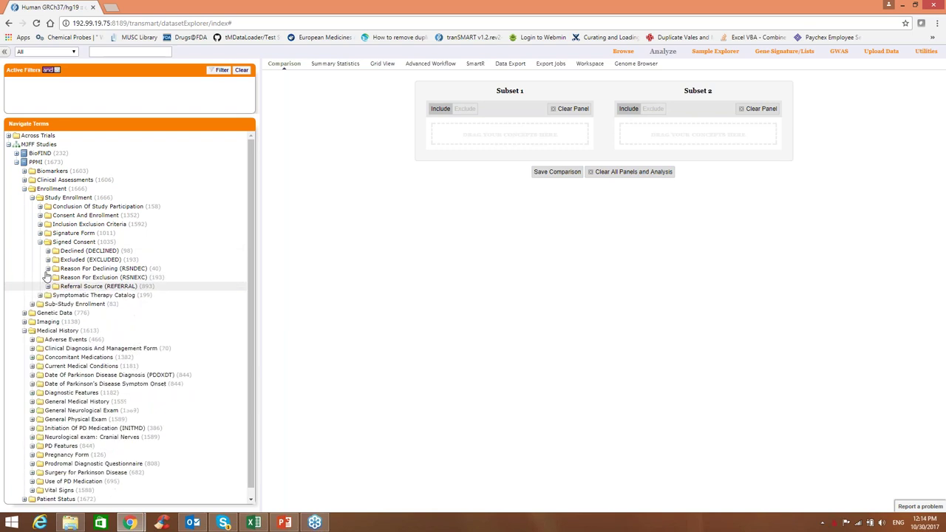
left_click(41, 242)
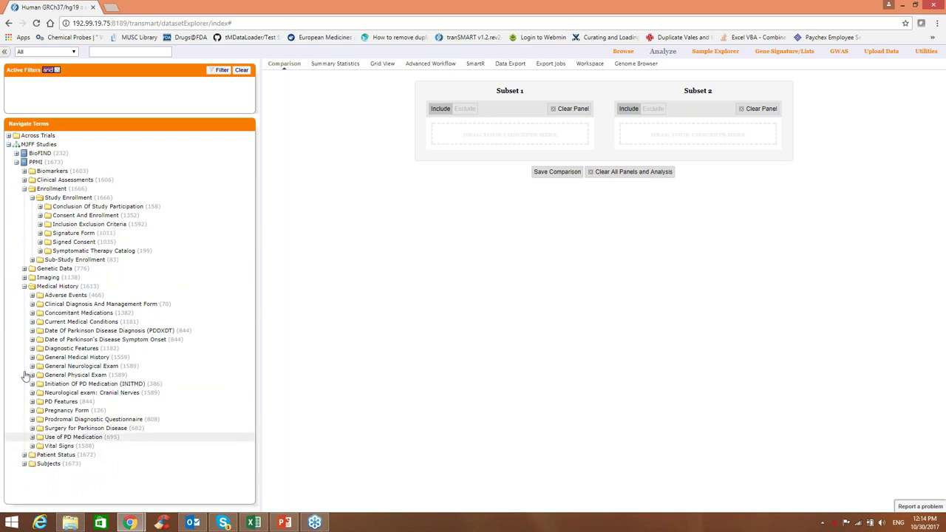
- Expand Patient Status > Enrollment Status to list Declined, Enrolled, Excluded, Pending and Withdrew
left_click(26, 456)
scroll(252, 436, "down", 1)
scroll(252, 436, "down", 3)
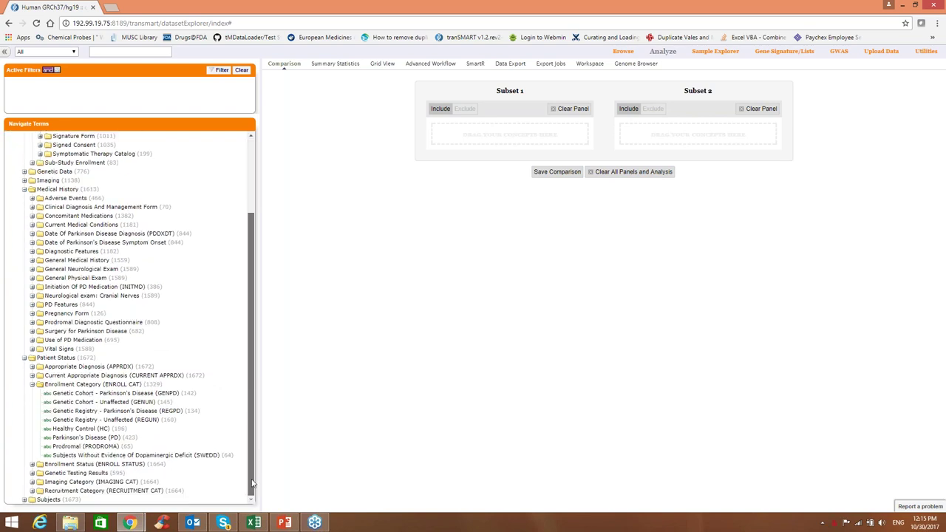
left_click(32, 385)
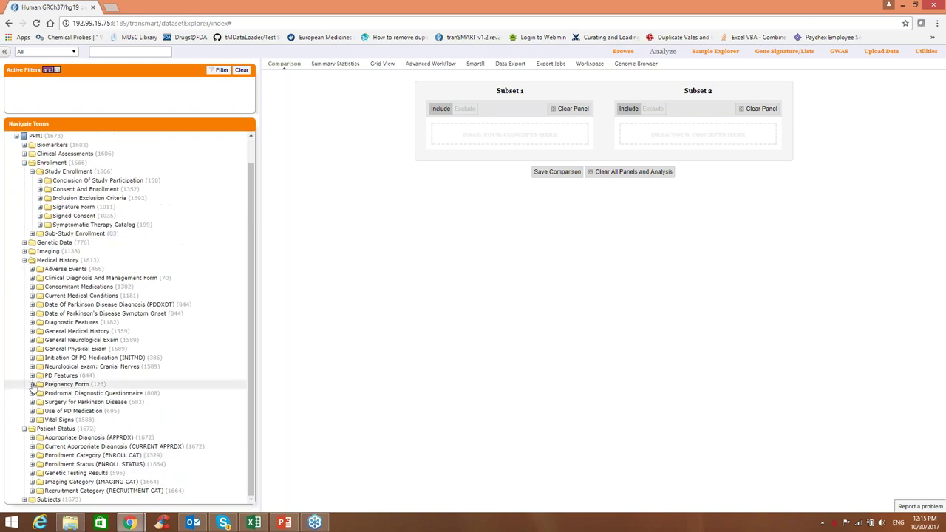
left_click(32, 464)
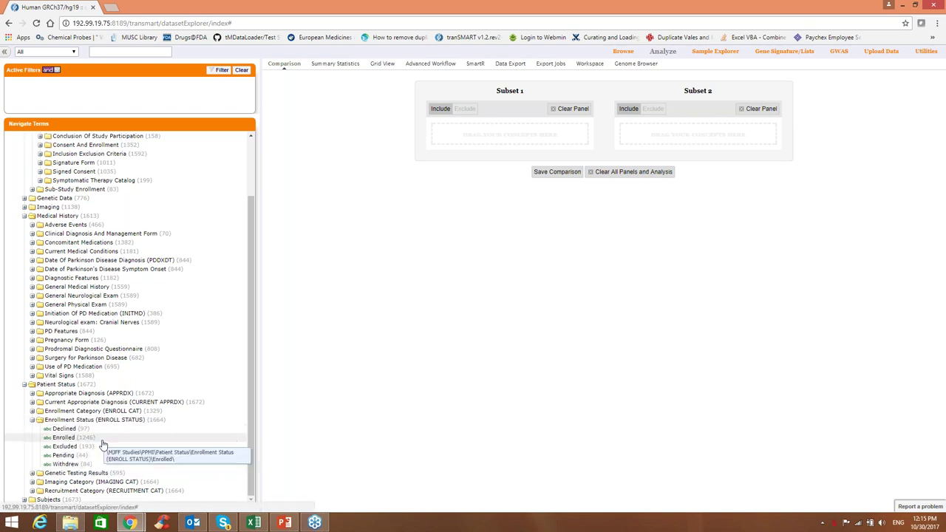